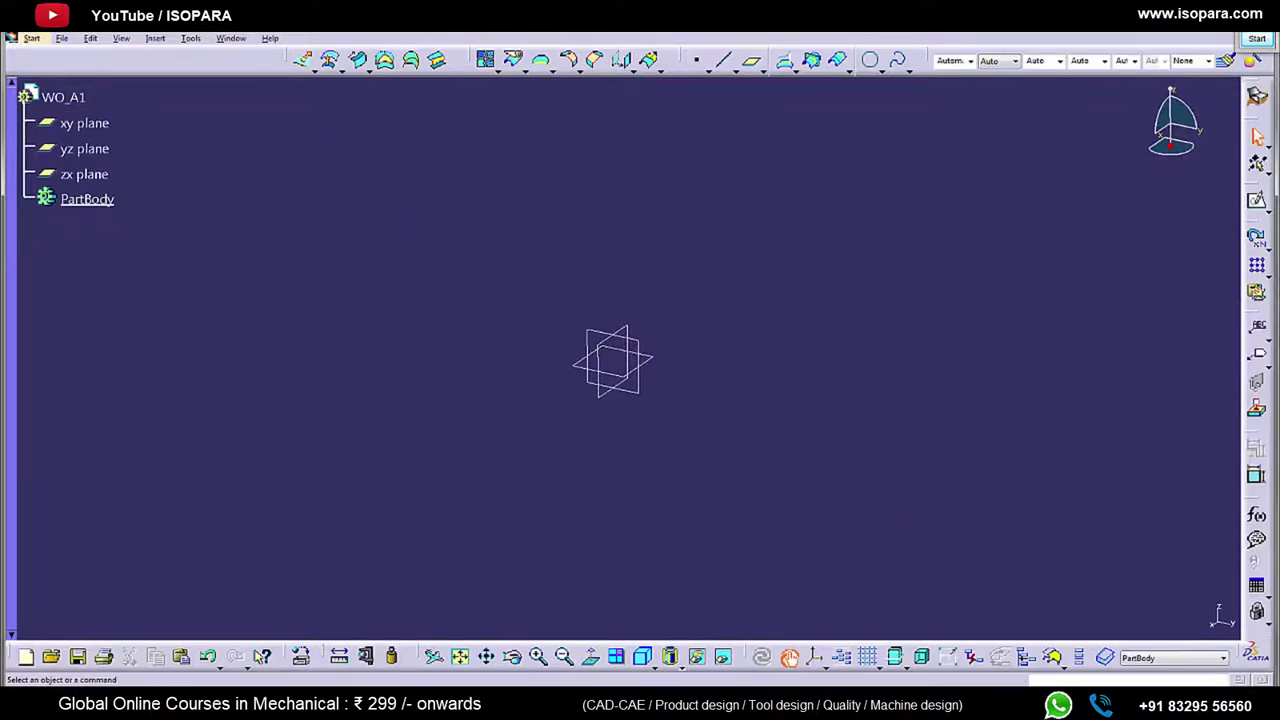
Step: Switch to the ASC_WO_A1 PDF drawing, activate the Select Tool and examine the tray's views and dimensions
{"action": "key", "text": "alt+Tab"}
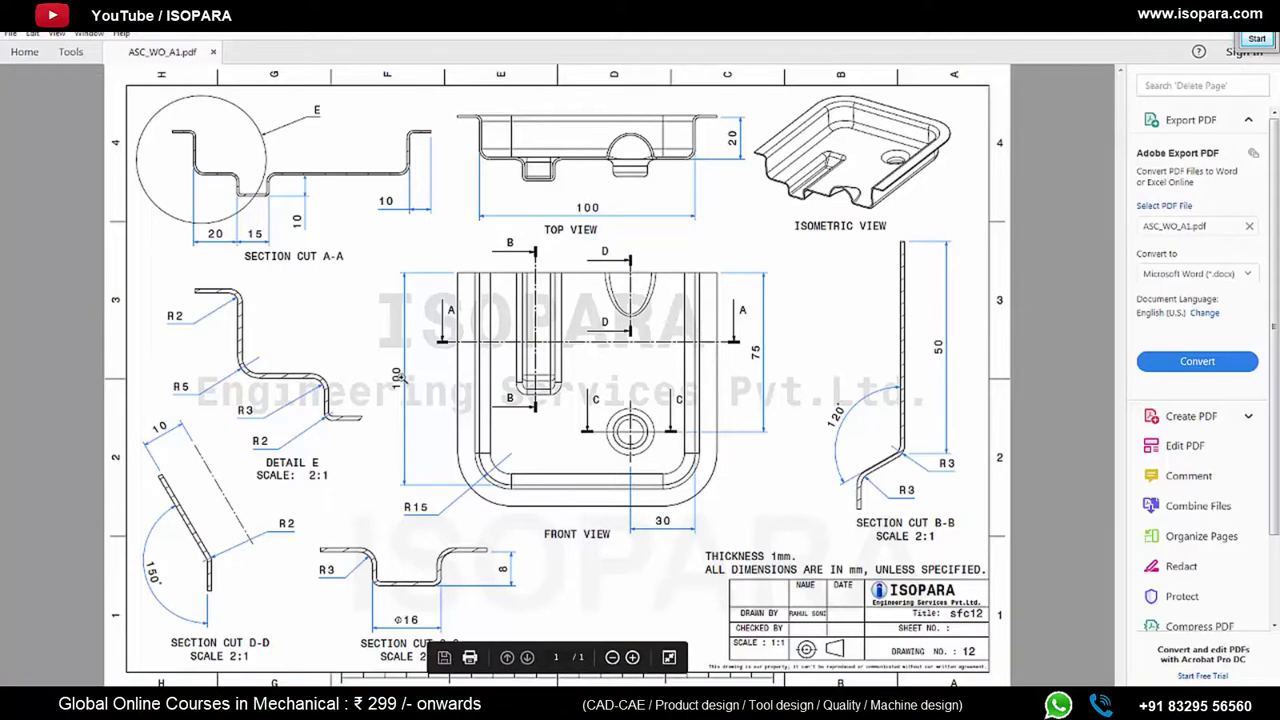
{"action": "right_click", "coordinate": [743, 386]}
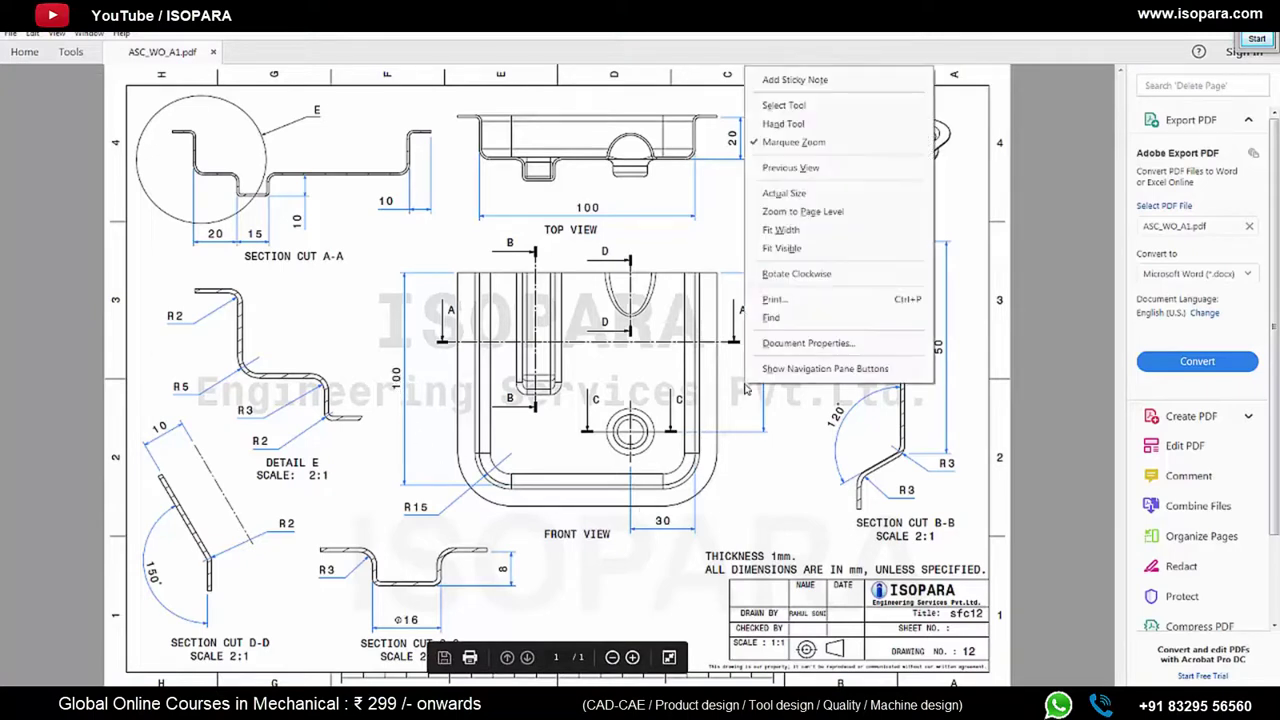
{"action": "left_click", "coordinate": [812, 107]}
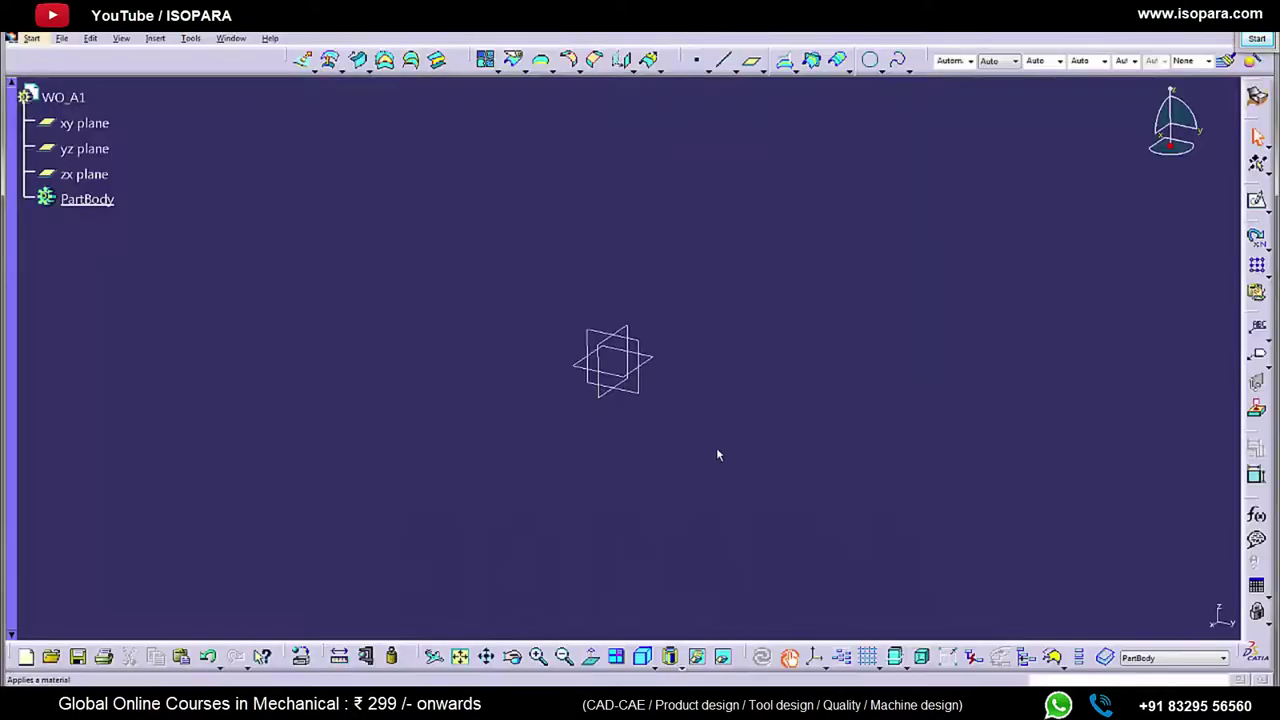
Step: Switch back to the CATIA part and start a positioned sketch on the xy plane
{"action": "left_click", "coordinate": [1263, 207]}
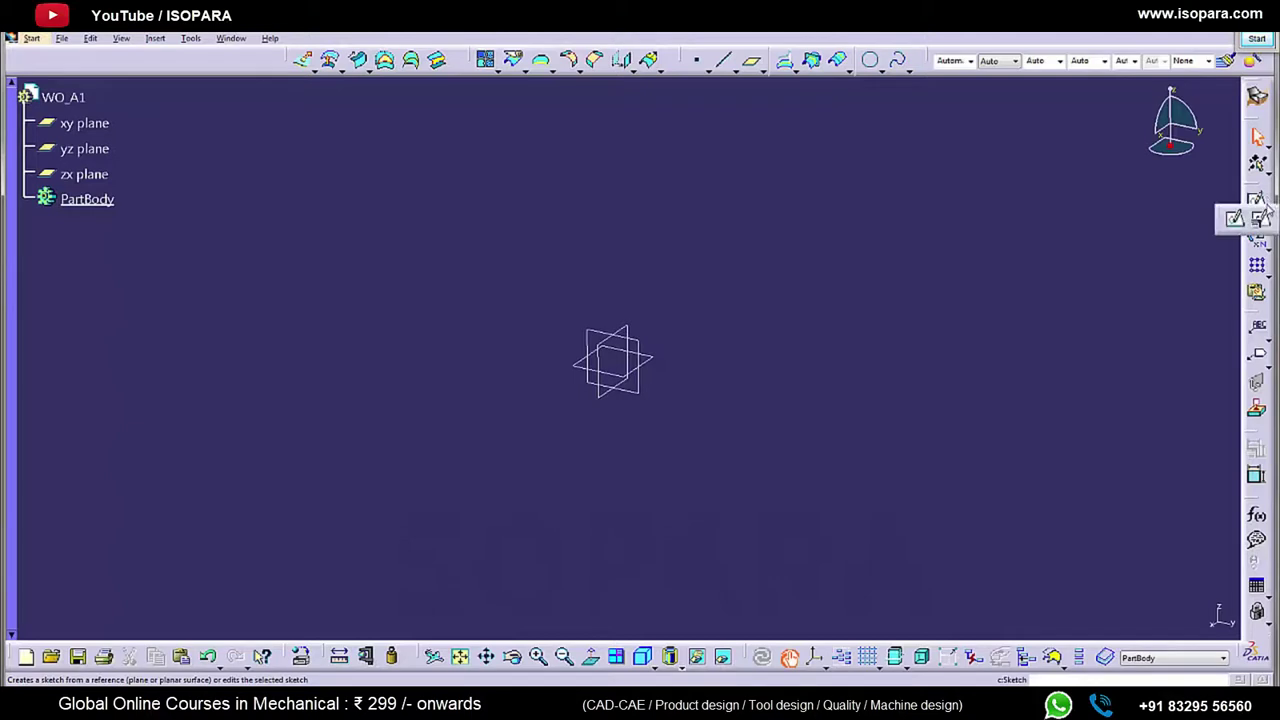
{"action": "left_click", "coordinate": [1259, 219]}
{"action": "left_click", "coordinate": [655, 362]}
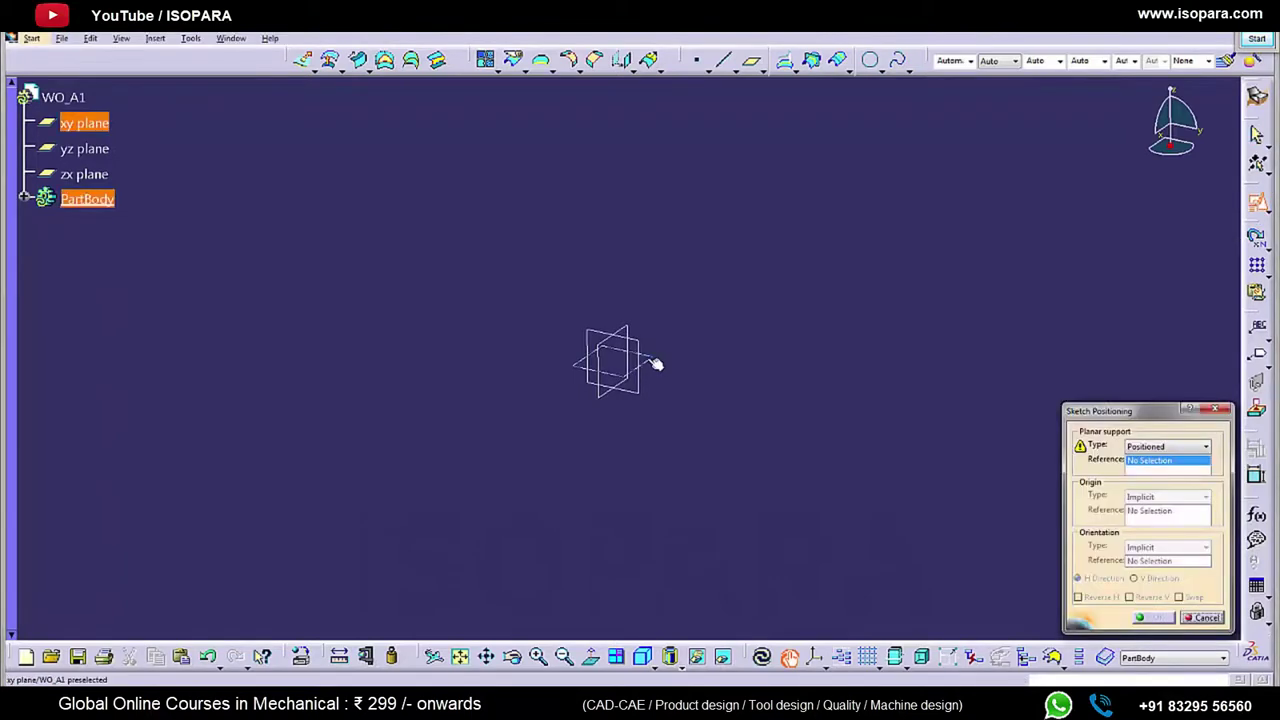
{"action": "left_click", "coordinate": [1150, 618]}
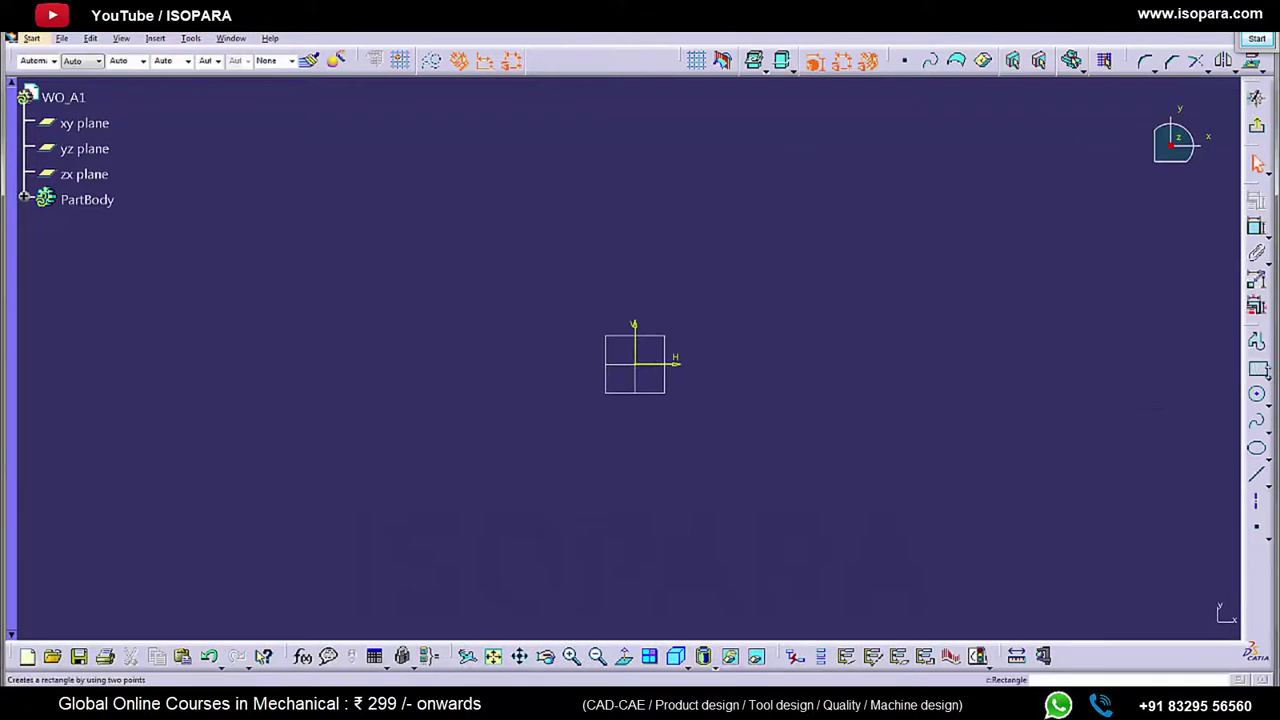
Step: Draw a centred rectangle about 76 mm wide and 59 mm high on the sketch origin
{"action": "left_click", "coordinate": [1268, 373]}
{"action": "left_click", "coordinate": [1236, 389]}
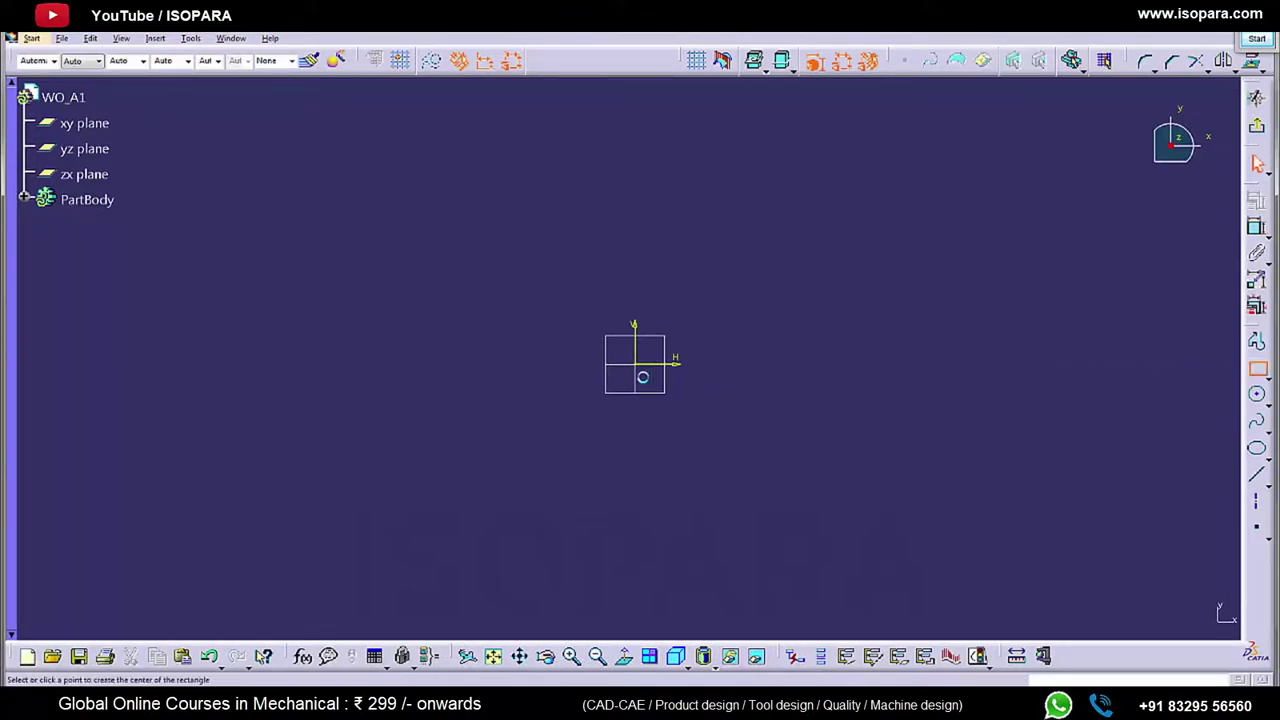
{"action": "left_click", "coordinate": [642, 368]}
{"action": "left_click", "coordinate": [782, 485]}
Step: Set the rectangle's height and width to 100 mm each
{"action": "double_click", "coordinate": [830, 363]}
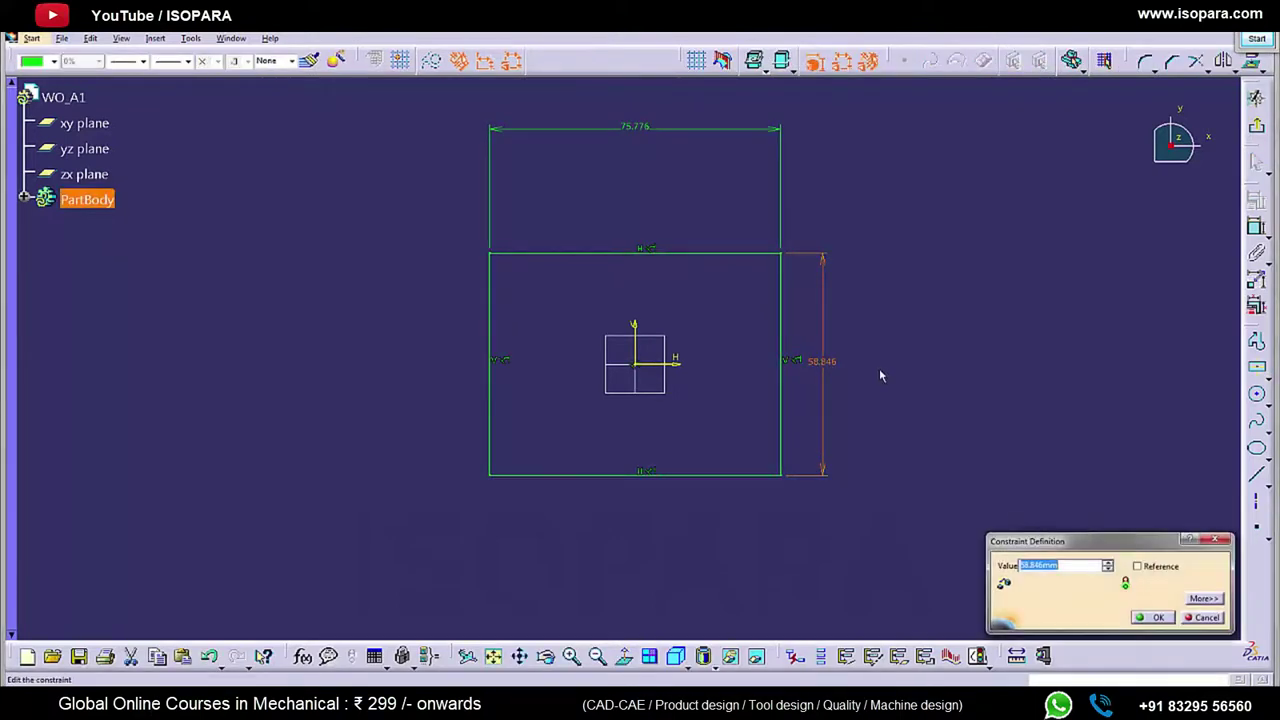
{"action": "type", "text": "100"}
{"action": "key", "text": "Return"}
{"action": "mouse_move", "coordinate": [857, 342]}
{"action": "middle_mouse_down", "text": "ctrl"}
{"action": "mouse_move", "coordinate": [820, 349]}
{"action": "mouse_move", "coordinate": [812, 380]}
{"action": "middle_mouse_up", "text": "ctrl"}
{"action": "double_click", "coordinate": [631, 178]}
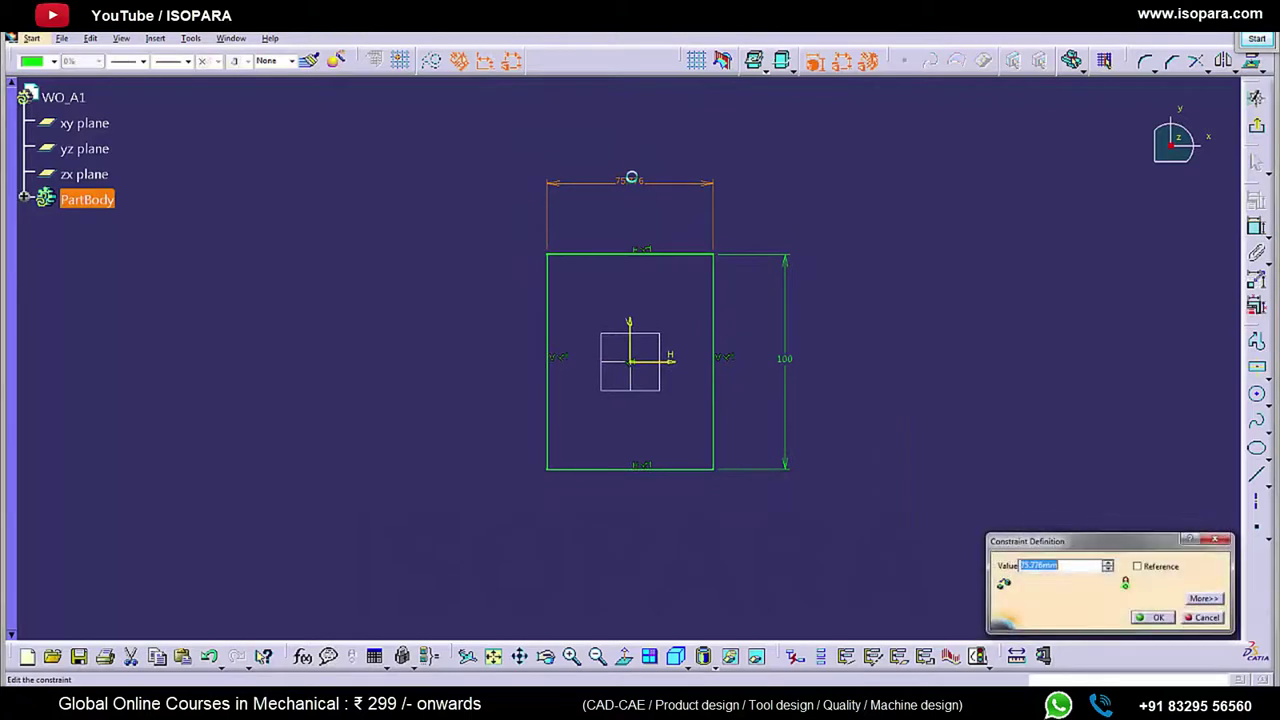
{"action": "type", "text": "100"}
{"action": "key", "text": "Return"}
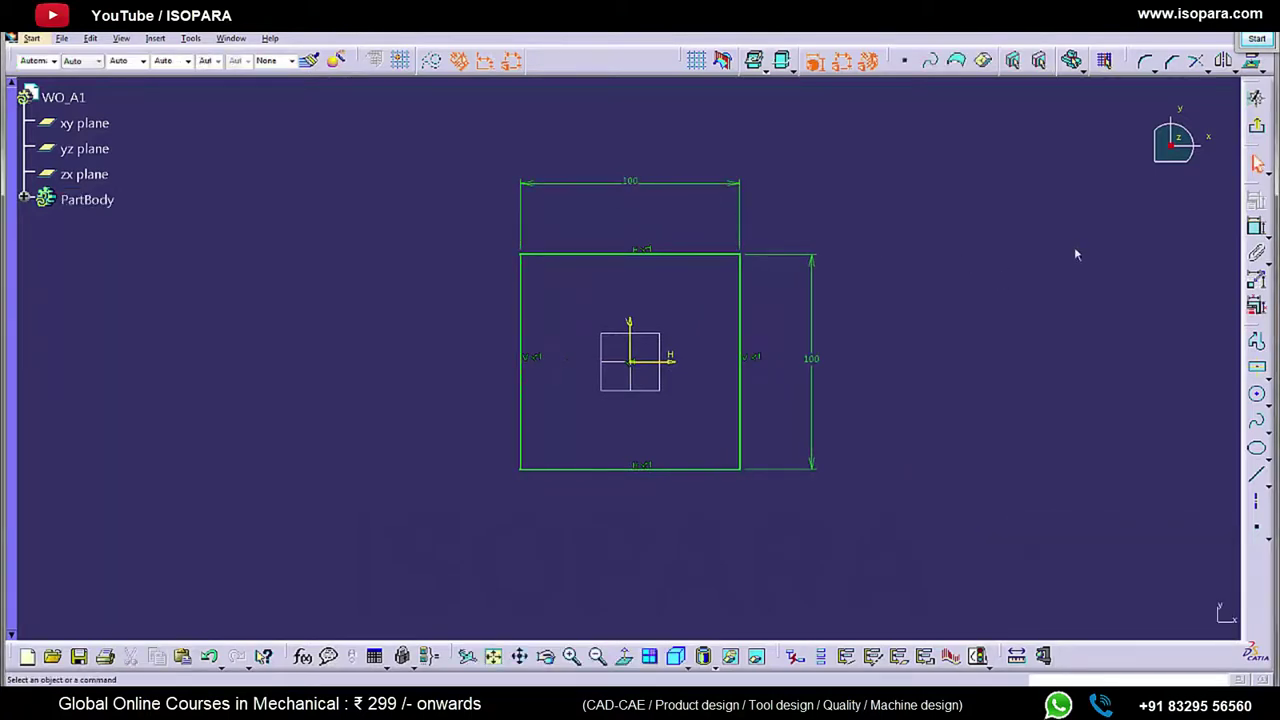
Step: Exit the sketch and hide the xy, yz and zx planes
{"action": "left_click", "coordinate": [1252, 129]}
{"action": "middle_click", "coordinate": [763, 380]}
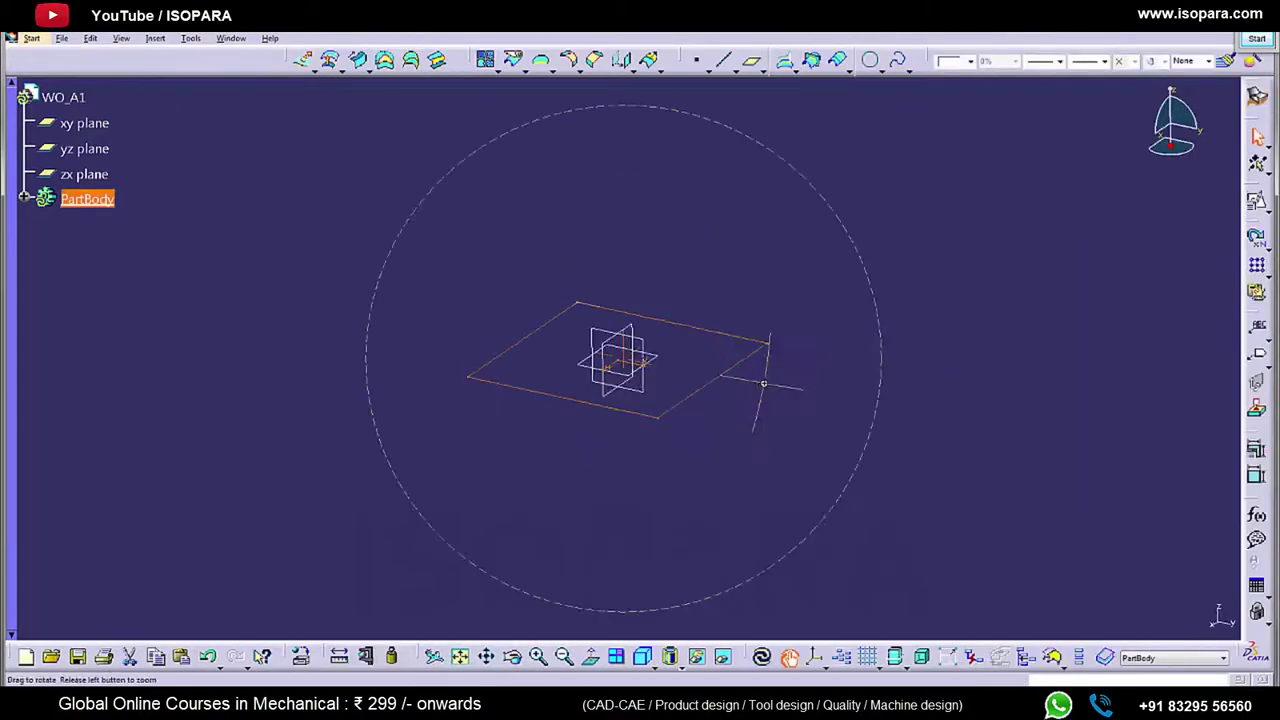
{"action": "left_click_drag", "start_coordinate": [717, 459], "coordinate": [555, 321]}
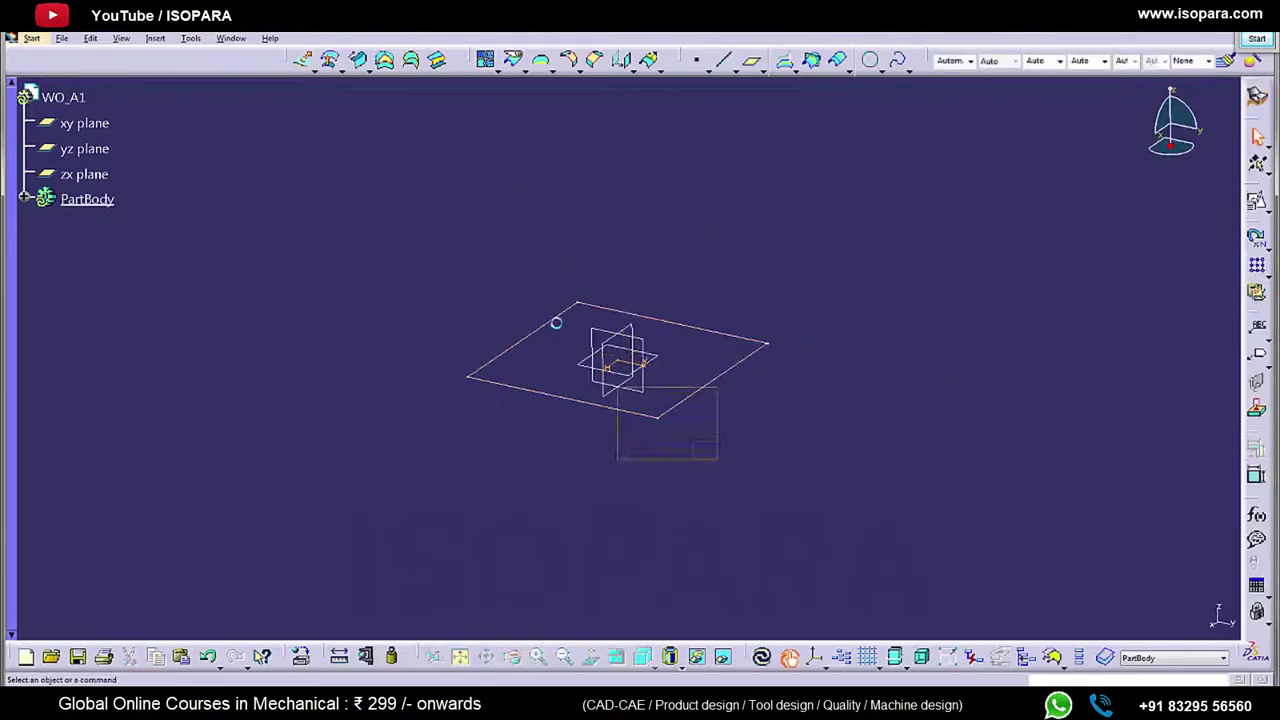
{"action": "right_click", "coordinate": [633, 340]}
{"action": "left_click", "coordinate": [680, 378]}
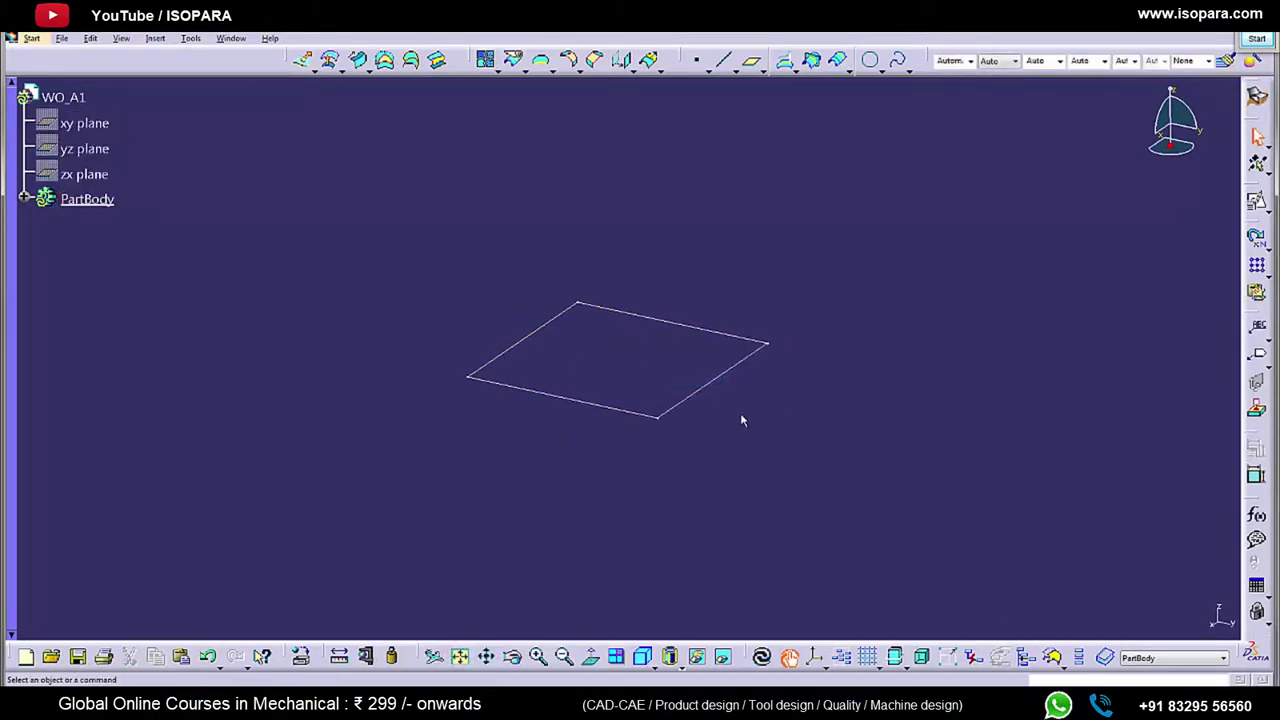
Step: Extrude the square sketch as a surface by 20 mm along the sketch normal
{"action": "left_click", "coordinate": [301, 59]}
{"action": "left_click", "coordinate": [580, 408]}
{"action": "middle_click_drag", "start_coordinate": [567, 432], "coordinate": [580, 423]}
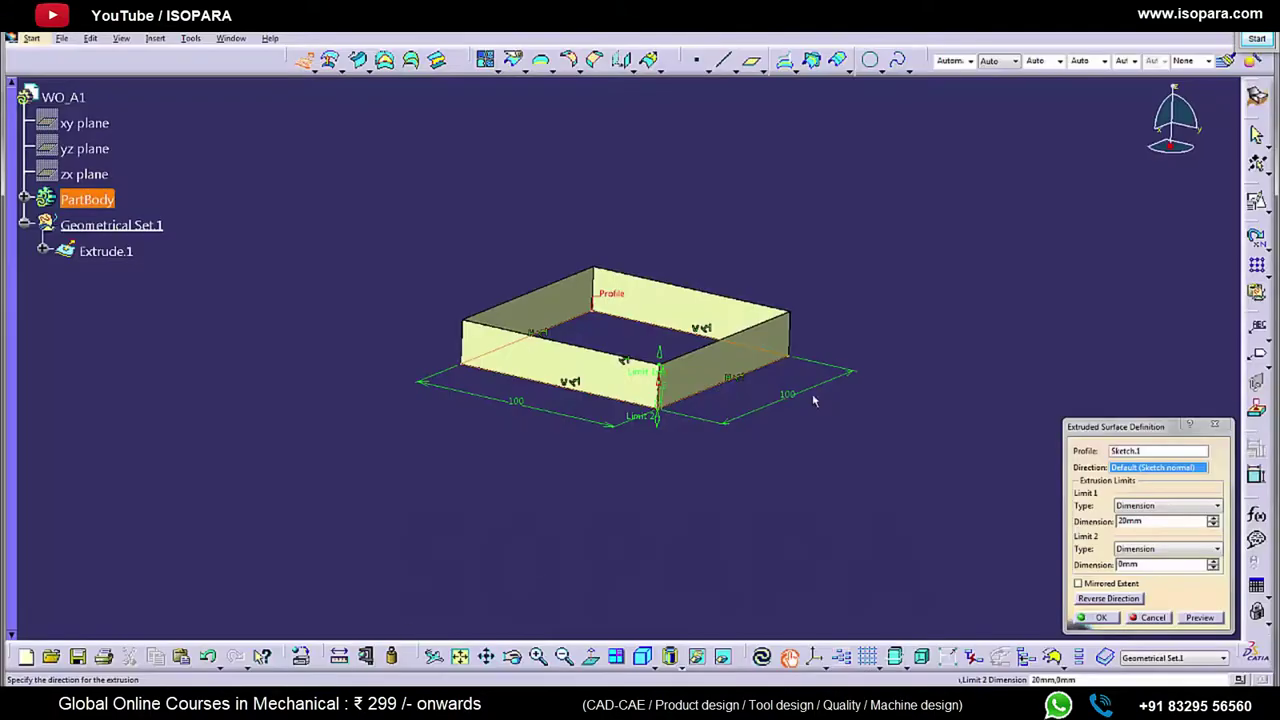
{"action": "middle_click_drag", "start_coordinate": [881, 434], "coordinate": [895, 436]}
{"action": "left_click_drag", "start_coordinate": [1144, 521], "coordinate": [1113, 521]}
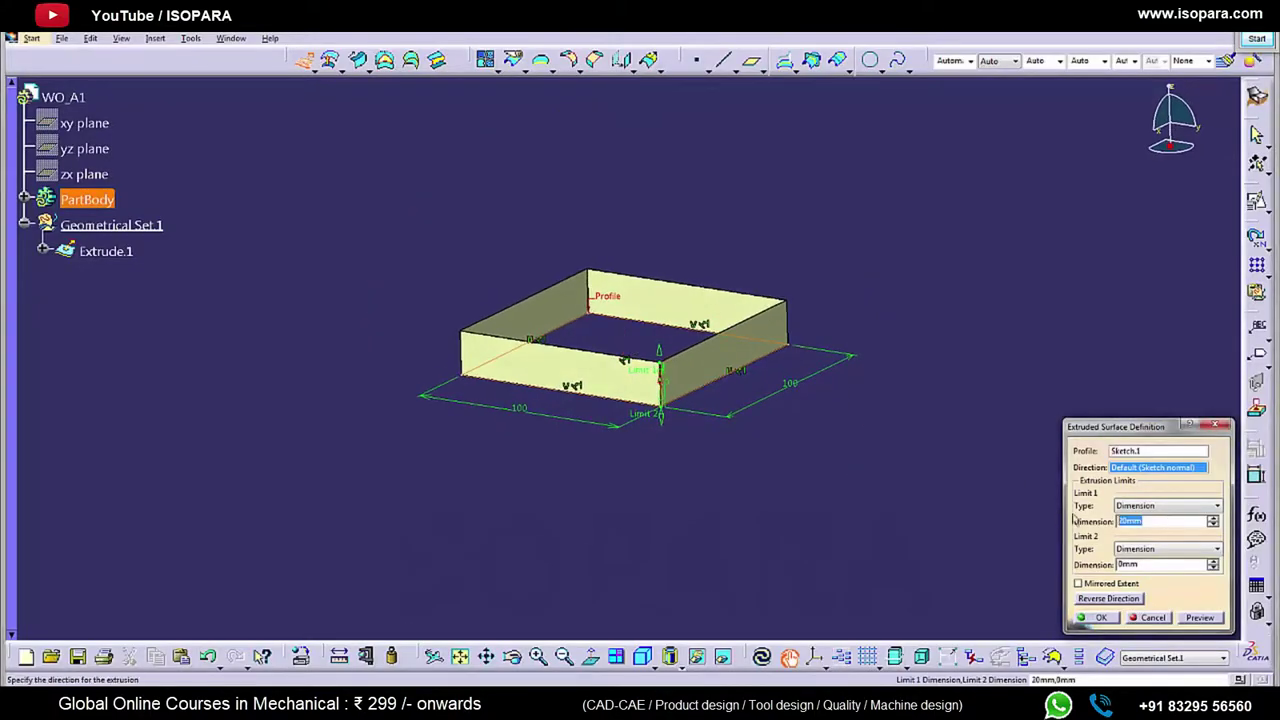
{"action": "left_click", "coordinate": [1107, 618]}
Step: Hide the square sketch at the base of the extruded walls
{"action": "middle_click_drag", "start_coordinate": [685, 432], "coordinate": [700, 378]}
{"action": "right_click", "coordinate": [766, 377]}
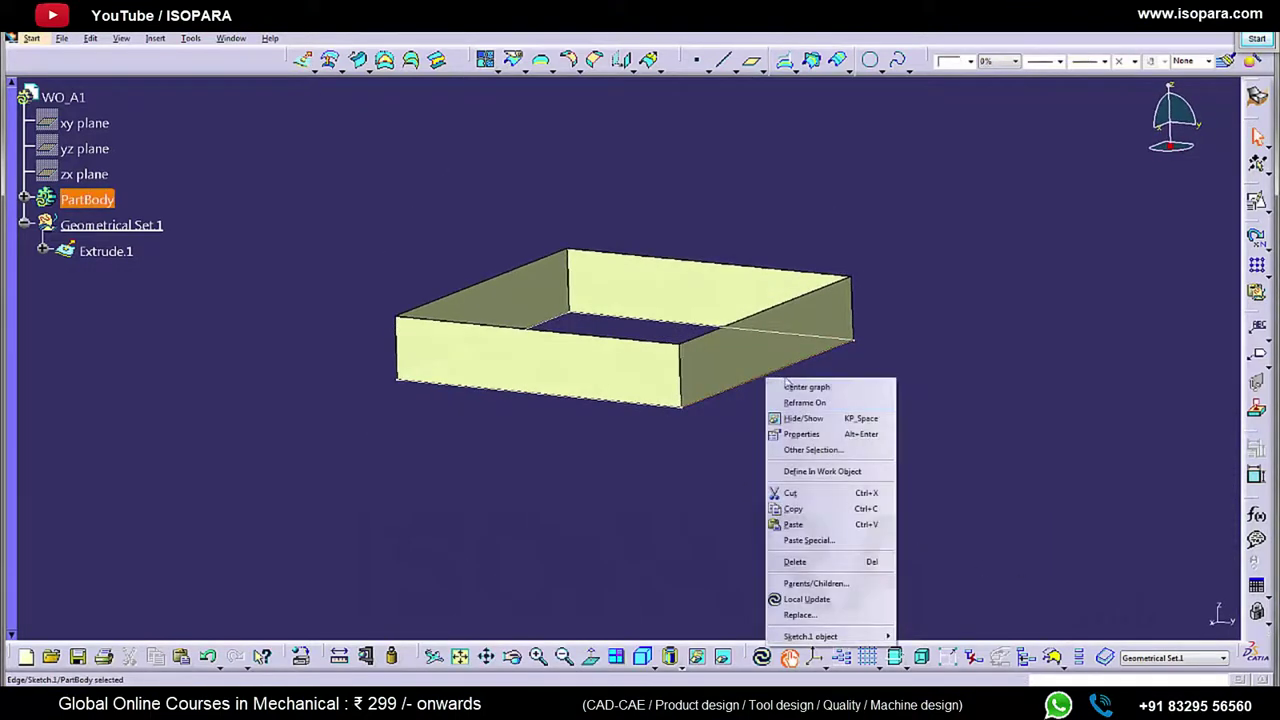
{"action": "left_click", "coordinate": [794, 418]}
{"action": "middle_click_drag", "start_coordinate": [778, 387], "coordinate": [751, 394]}
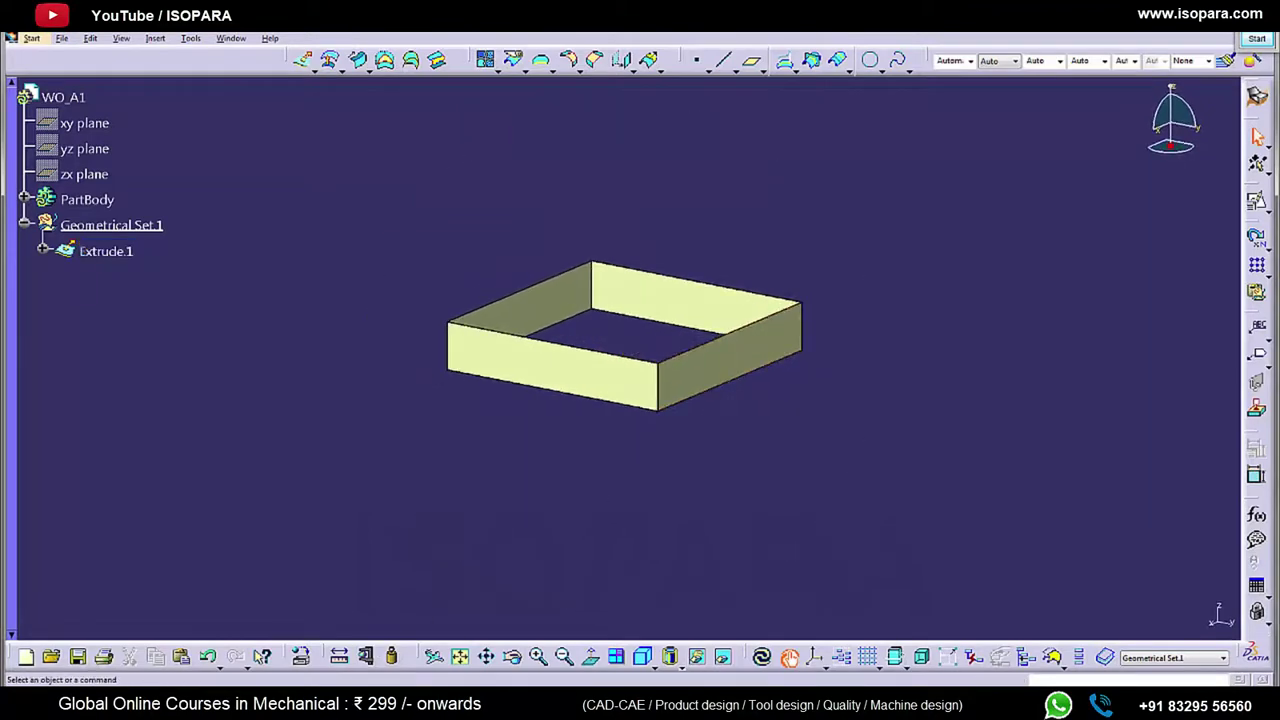
Step: Check the drawing, then close the bottom of the walls with a Blend between two opposite lower edges
{"action": "left_click", "coordinate": [212, 702]}
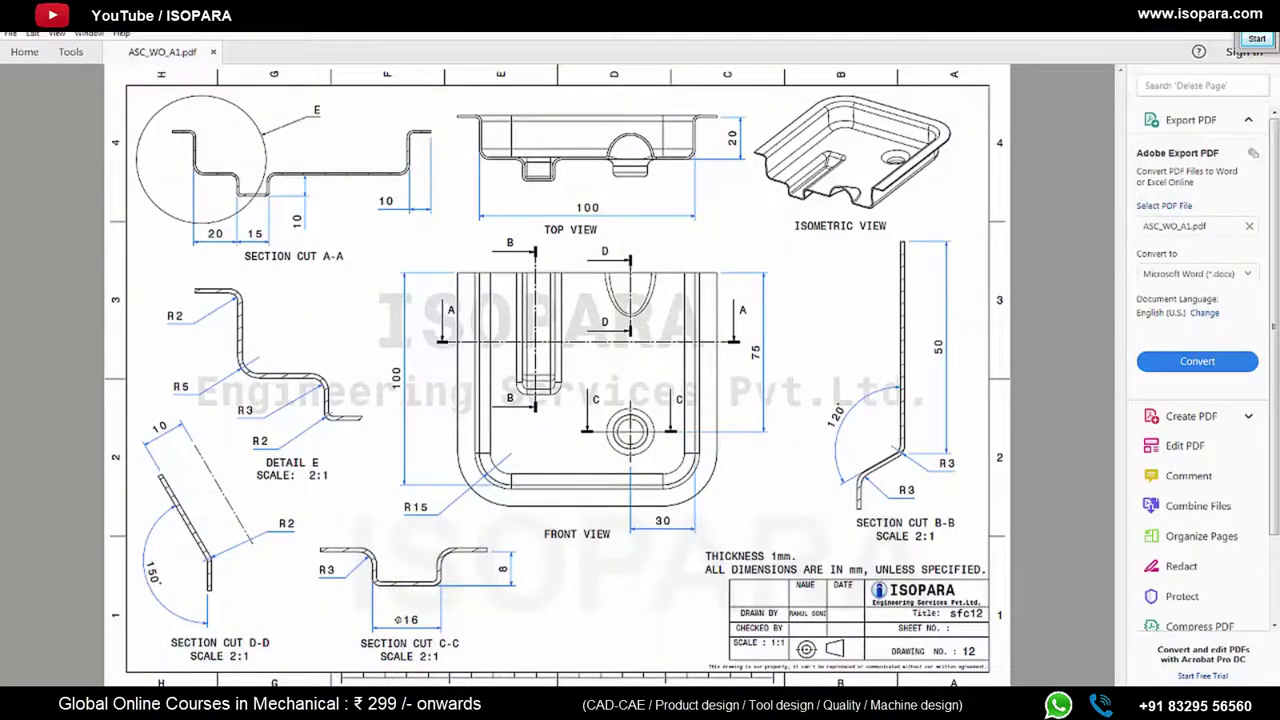
{"action": "left_click", "coordinate": [222, 702]}
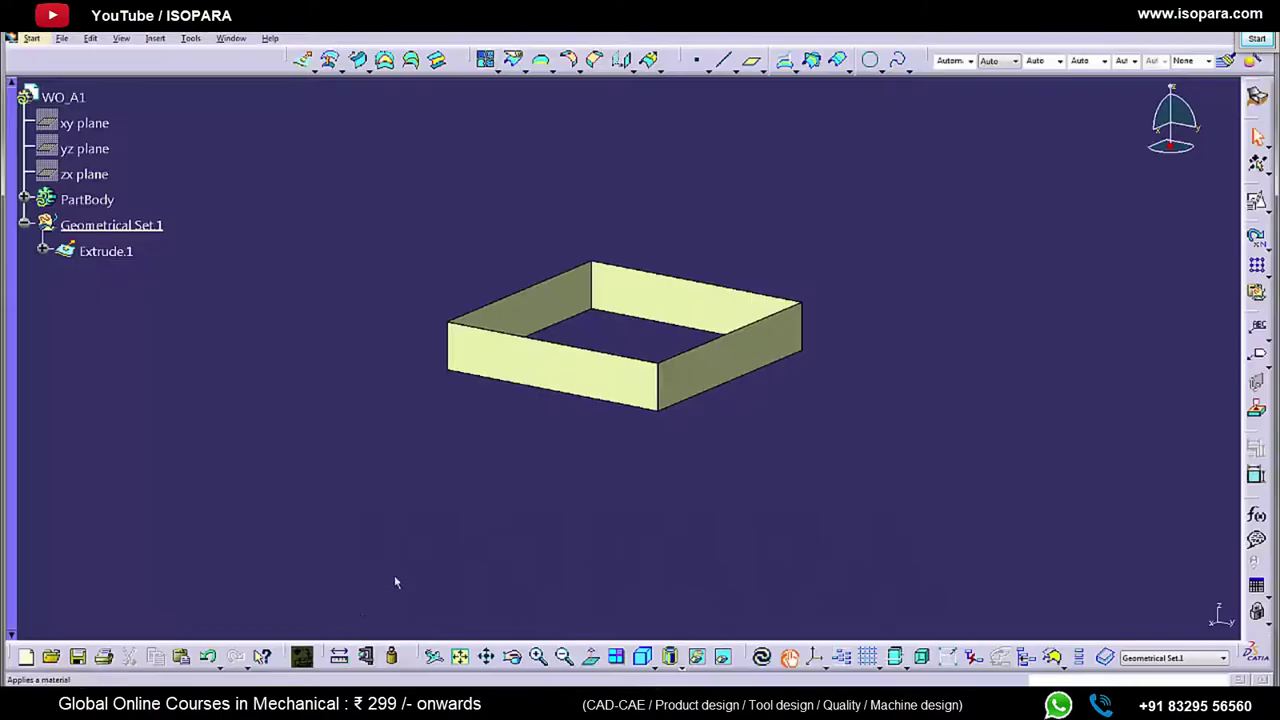
{"action": "middle_click_drag", "start_coordinate": [505, 418], "coordinate": [670, 333]}
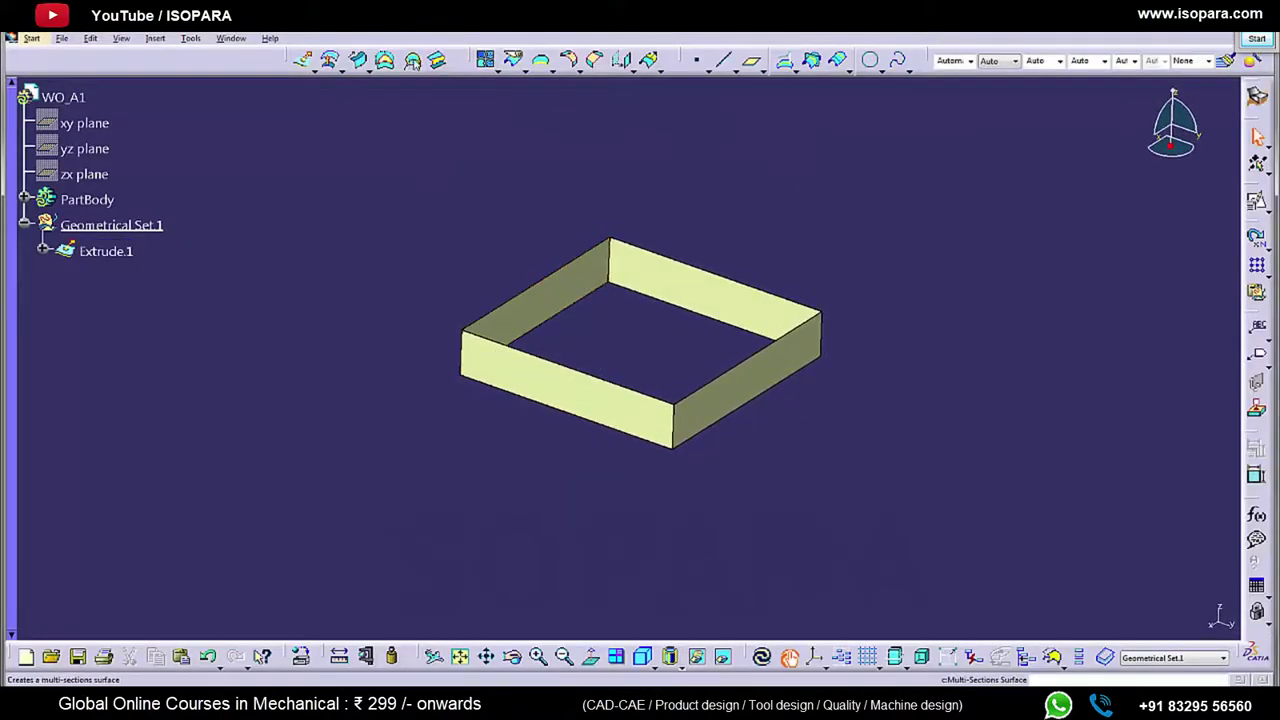
{"action": "left_click", "coordinate": [437, 62]}
{"action": "left_click", "coordinate": [596, 288]}
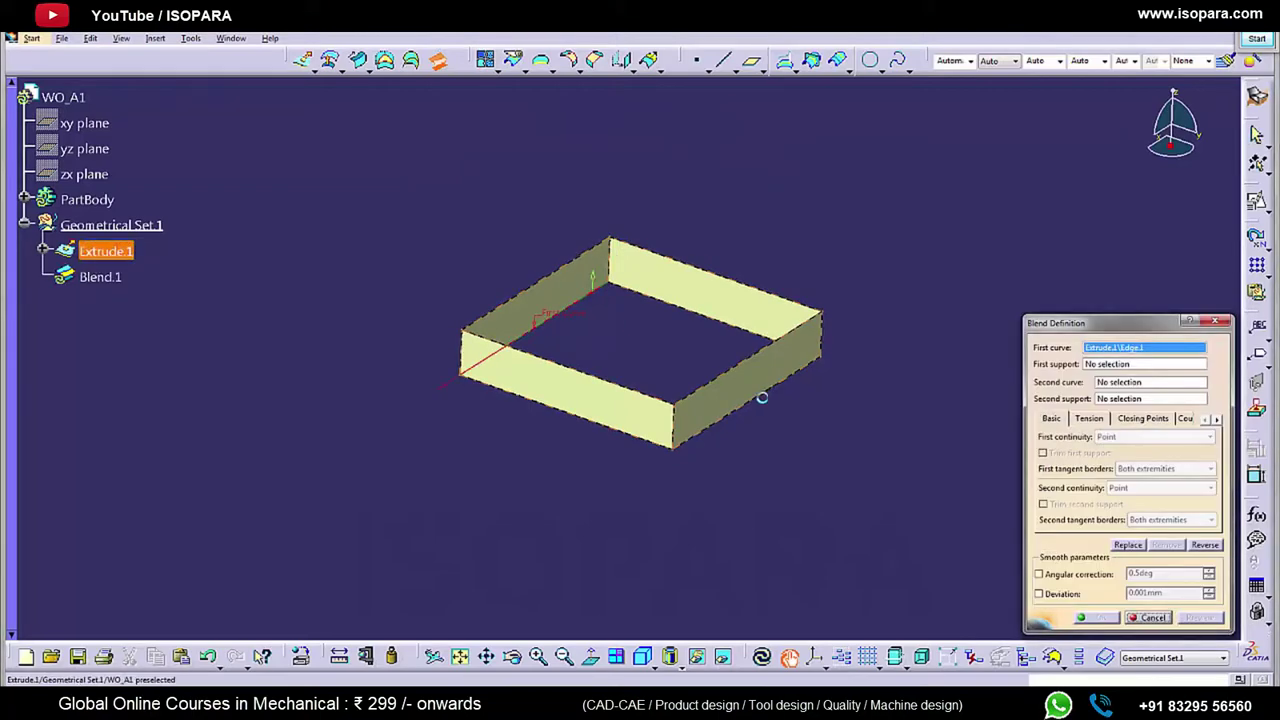
{"action": "left_click", "coordinate": [784, 391]}
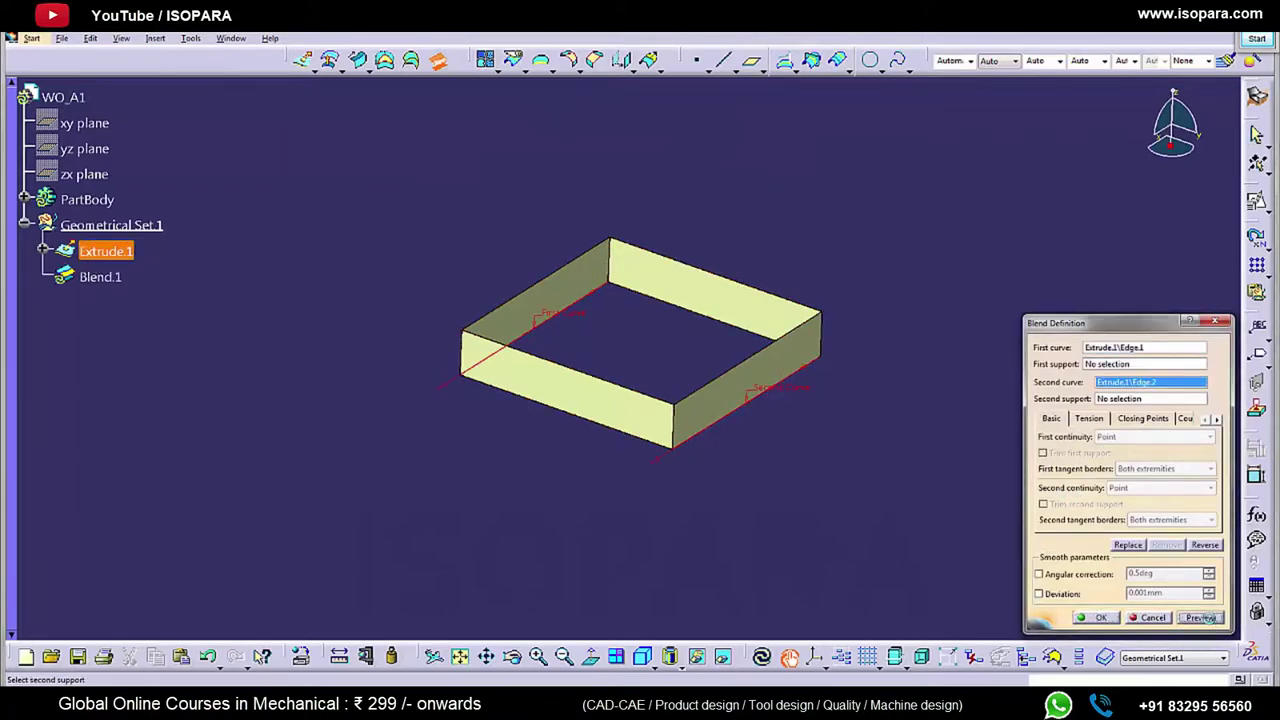
{"action": "left_click", "coordinate": [1195, 617]}
{"action": "left_click", "coordinate": [1096, 617]}
Step: Create a Join of the extruded walls with the front wall face as a sub-element to remove
{"action": "left_click", "coordinate": [487, 62]}
{"action": "left_click", "coordinate": [582, 386]}
{"action": "left_click", "coordinate": [1145, 500]}
{"action": "left_click", "coordinate": [632, 420]}
{"action": "left_click", "coordinate": [1100, 619]}
Step: Check the curves used in the bottom blend's definition
{"action": "middle_click_drag", "start_coordinate": [678, 404], "coordinate": [560, 360]}
{"action": "double_click", "coordinate": [100, 277]}
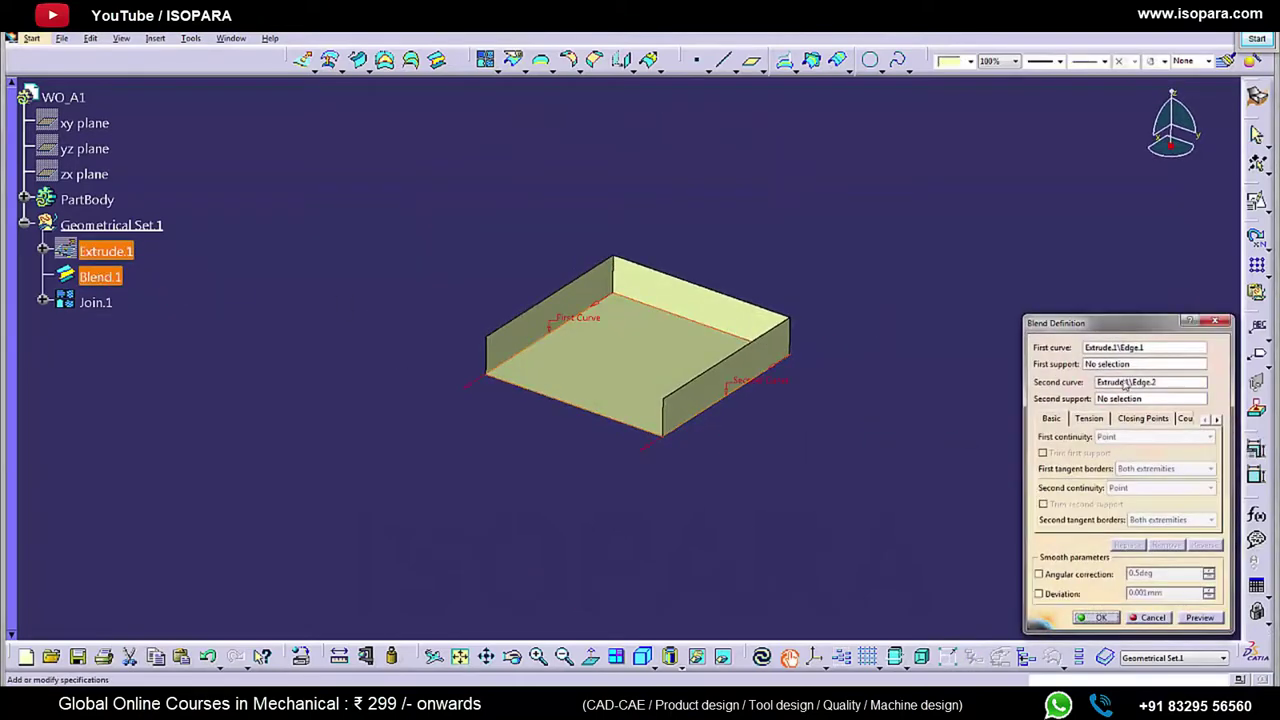
{"action": "left_click", "coordinate": [1216, 323]}
Step: Check the drawing for the corner radius and apply a 15 mm edge fillet to one vertical corner of the joined walls
{"action": "middle_click_drag", "start_coordinate": [629, 337], "coordinate": [756, 213]}
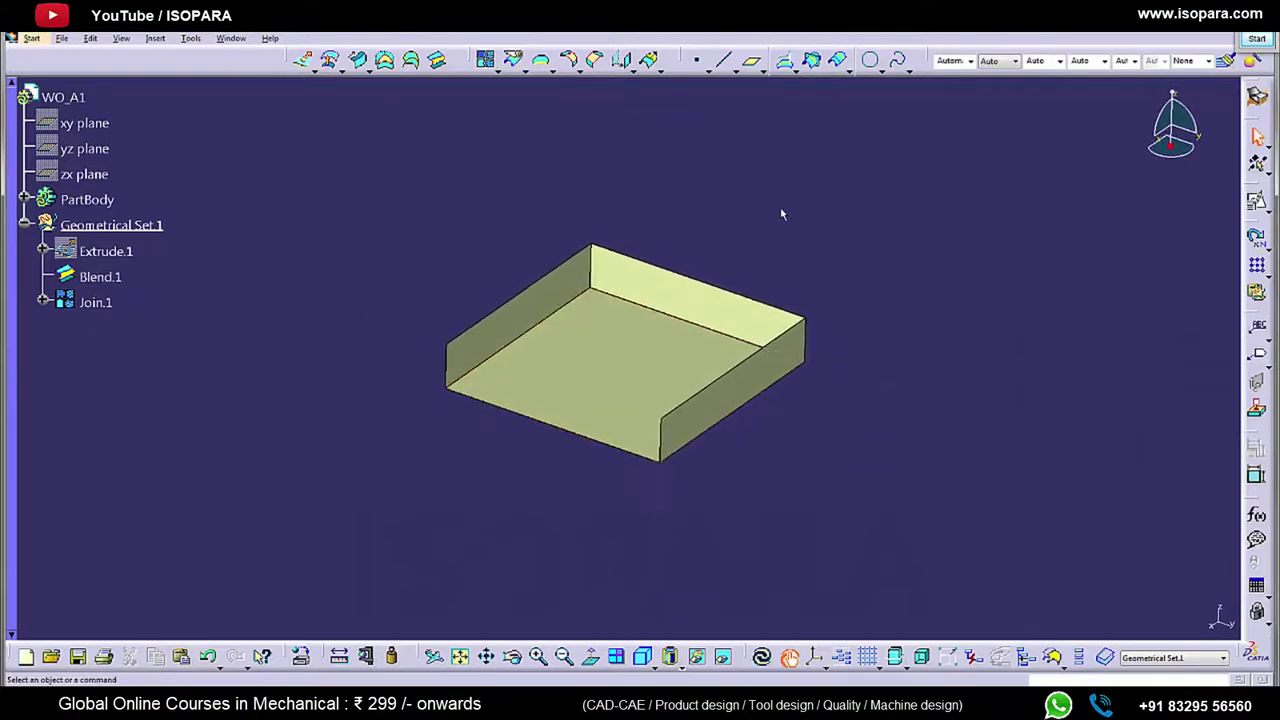
{"action": "left_click", "coordinate": [594, 68]}
{"action": "left_click", "coordinate": [569, 60]}
{"action": "middle_click_drag", "start_coordinate": [797, 394], "coordinate": [724, 372]}
{"action": "key", "text": "alt+Tab"}
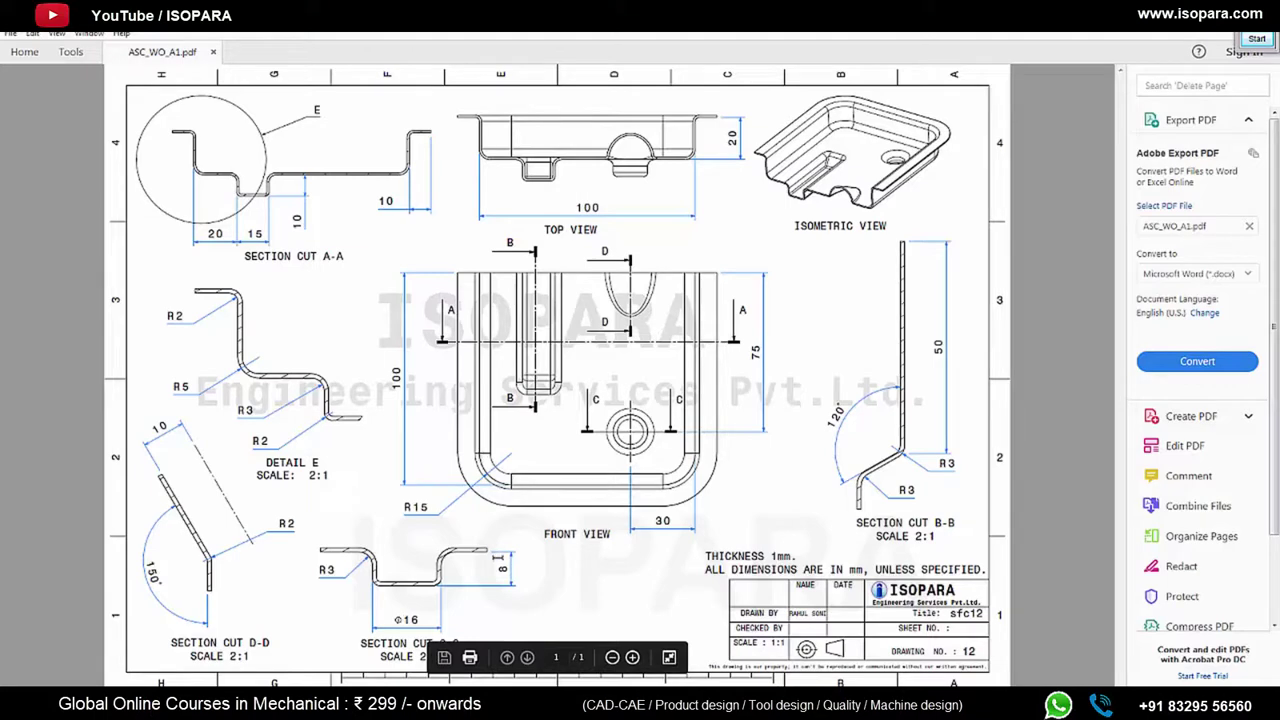
{"action": "key", "text": "alt+Tab"}
{"action": "middle_click_drag", "start_coordinate": [480, 390], "coordinate": [716, 378]}
{"action": "left_click", "coordinate": [714, 377]}
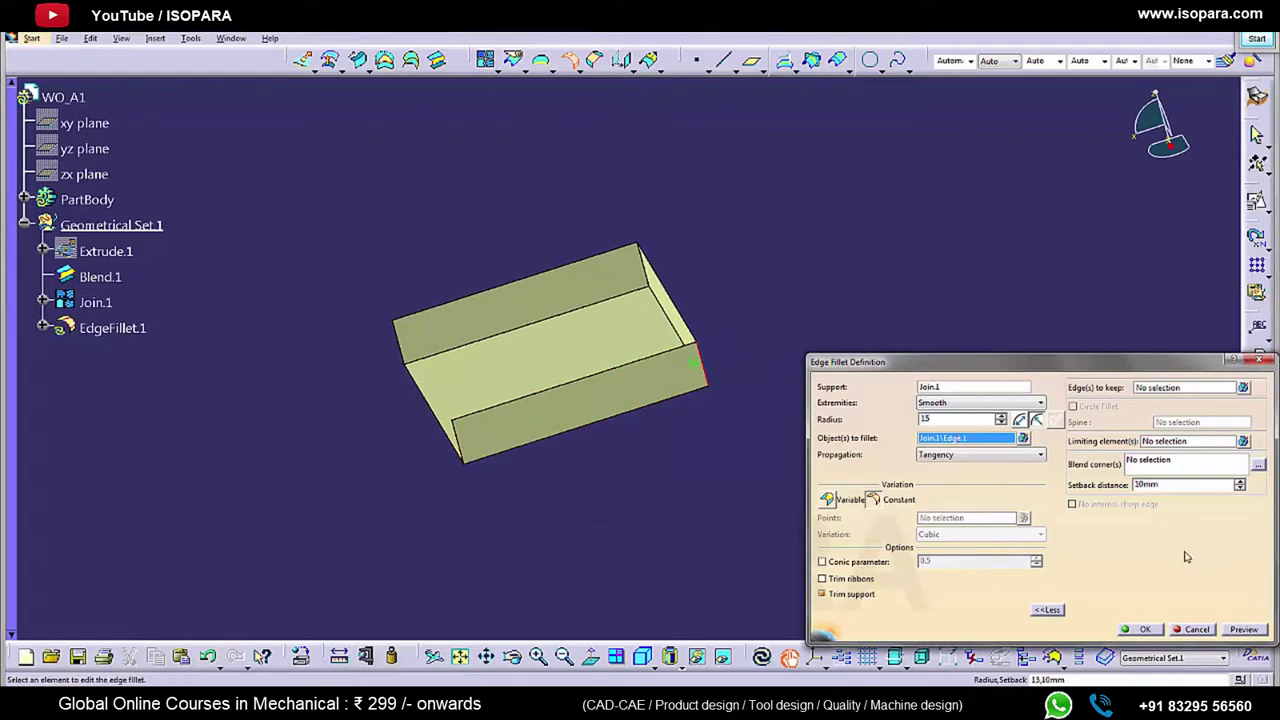
{"action": "left_click", "coordinate": [1243, 629]}
{"action": "left_click", "coordinate": [1141, 629]}
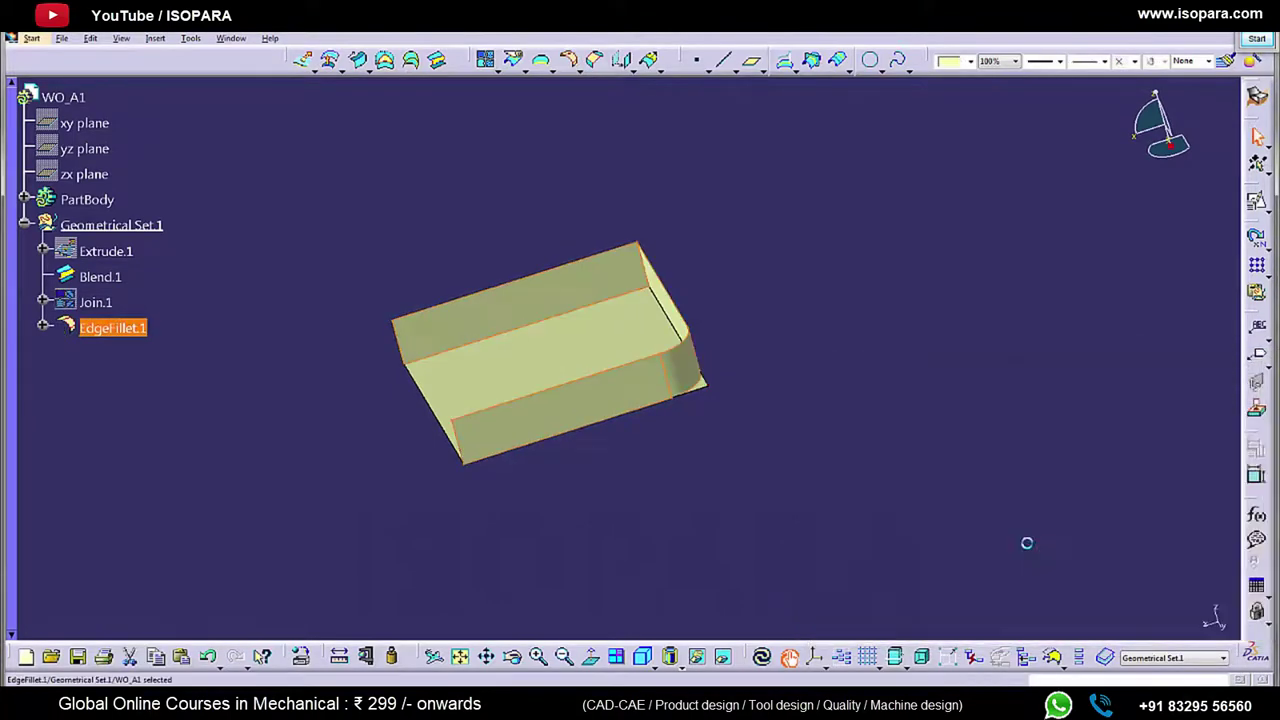
Step: Delete the edge fillet on the walls' vertical corner
{"action": "middle_click_drag", "start_coordinate": [725, 374], "coordinate": [640, 415]}
{"action": "right_click", "coordinate": [114, 334]}
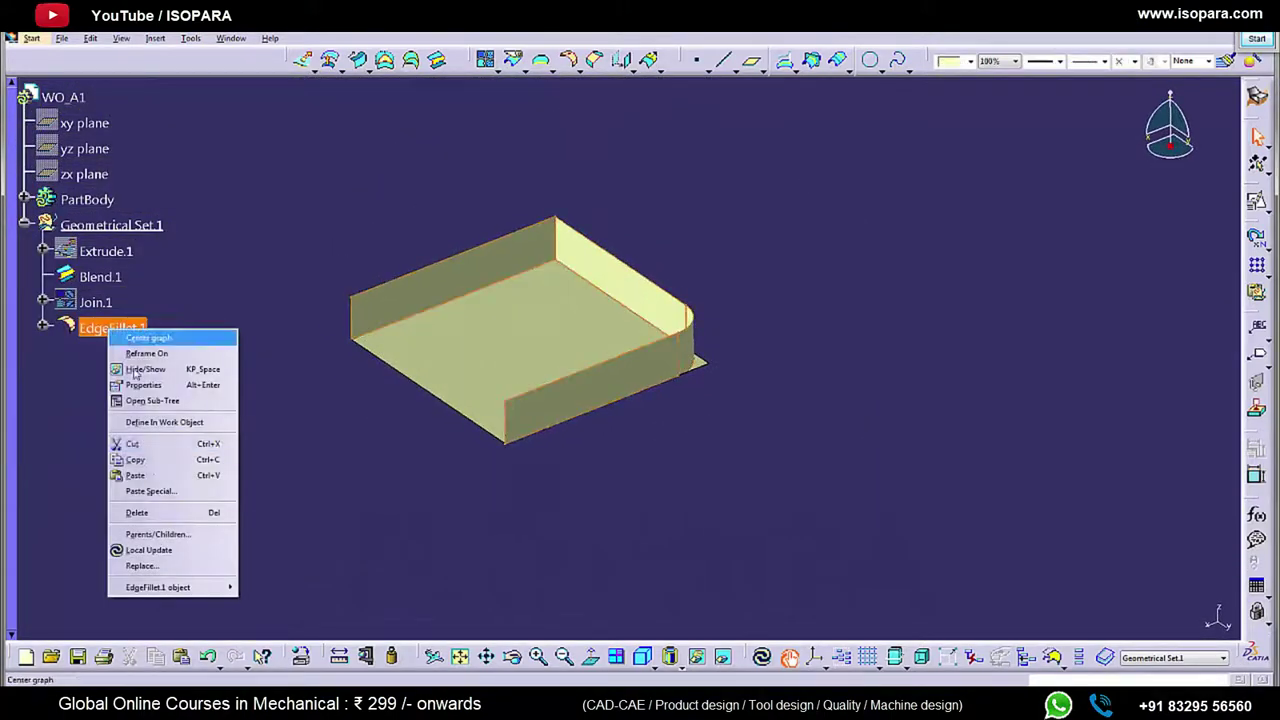
{"action": "left_click", "coordinate": [137, 512]}
{"action": "left_click", "coordinate": [1155, 617]}
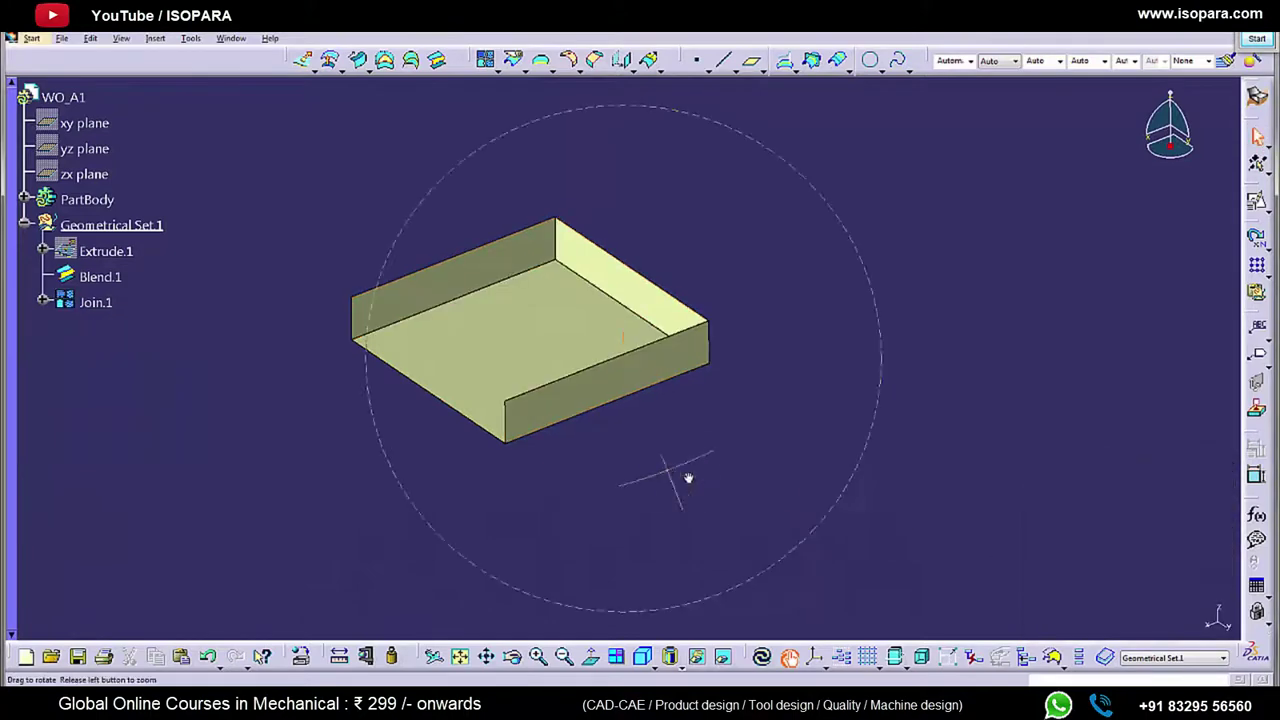
Step: Join the bottom blend surface with the joined walls into one surface
{"action": "left_click", "coordinate": [486, 59]}
{"action": "left_click", "coordinate": [541, 320]}
{"action": "left_click", "coordinate": [586, 277]}
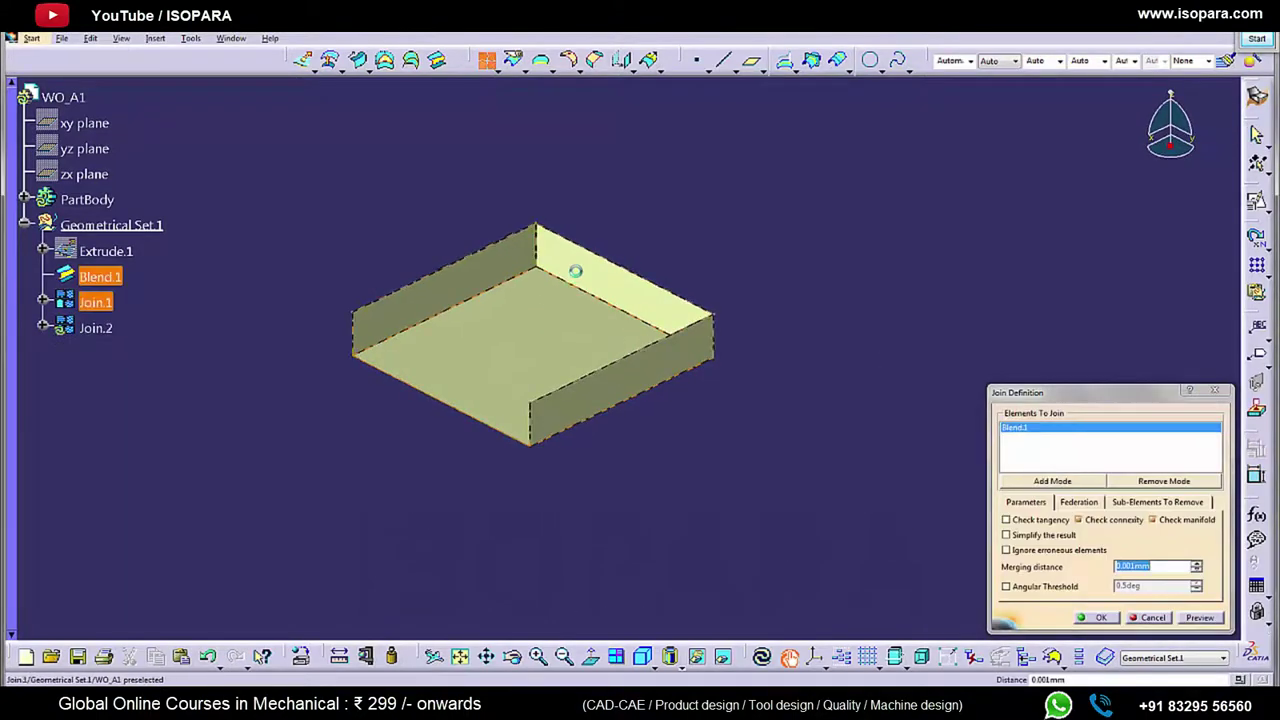
{"action": "left_click", "coordinate": [1201, 620]}
{"action": "left_click", "coordinate": [1101, 618]}
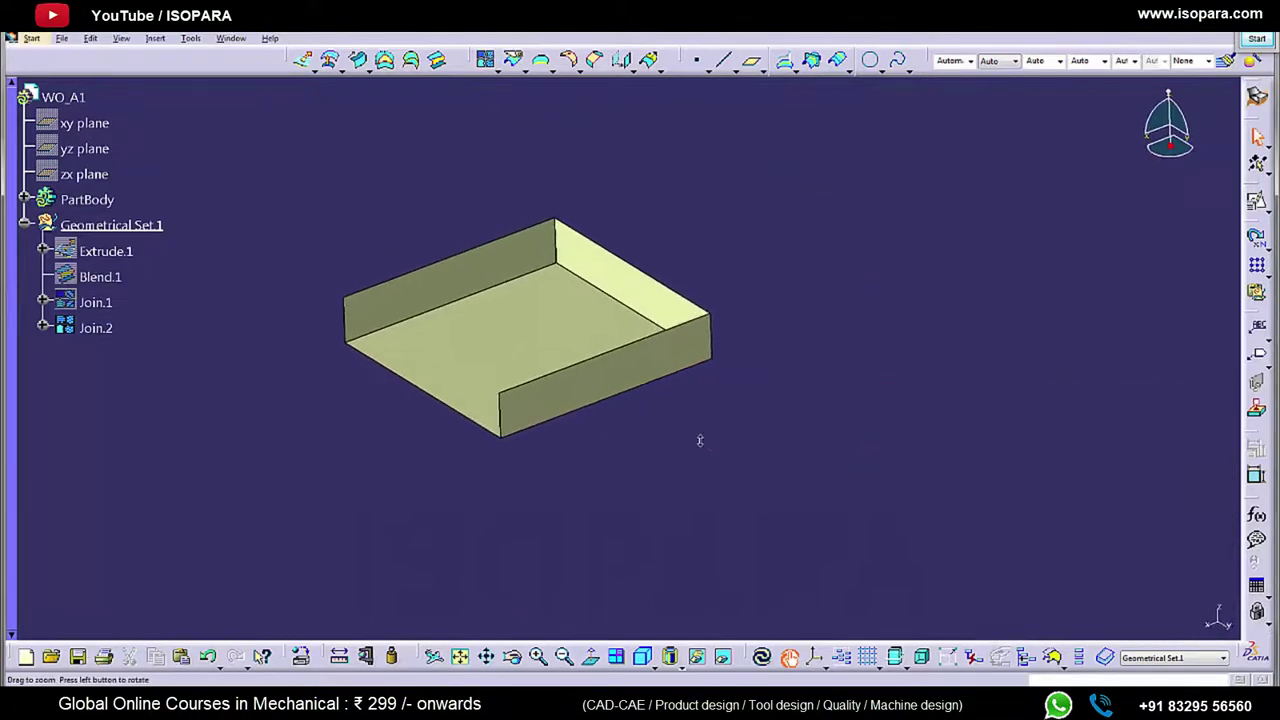
Step: Fillet the two vertical corner edges of the joined tray with a 15 mm radius
{"action": "middle_click_drag", "start_coordinate": [680, 420], "coordinate": [566, 140]}
{"action": "left_click", "coordinate": [567, 63]}
{"action": "middle_click_drag", "start_coordinate": [745, 357], "coordinate": [786, 249]}
{"action": "left_click", "coordinate": [756, 367]}
{"action": "left_click", "coordinate": [790, 265]}
{"action": "left_click", "coordinate": [1147, 627]}
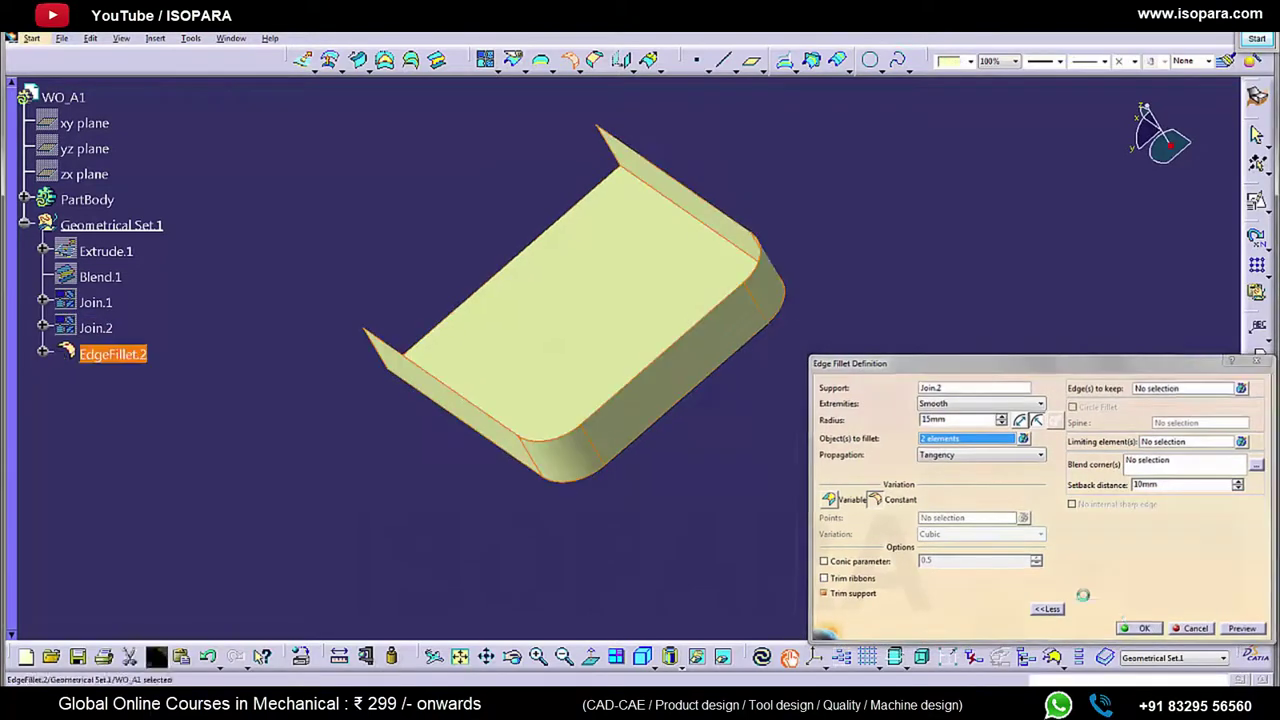
Step: Fillet the tangent edge chain between the tray's walls and bottom with a 5 mm radius
{"action": "middle_click_drag", "start_coordinate": [900, 330], "coordinate": [613, 322]}
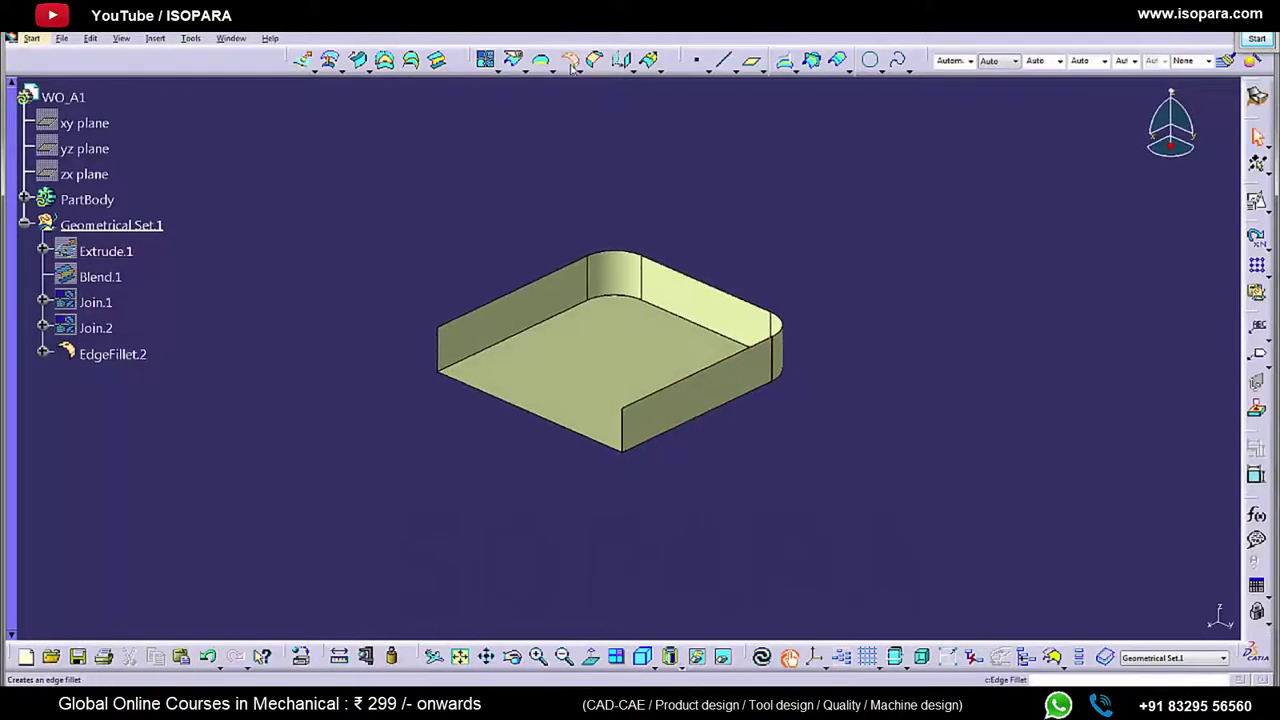
{"action": "left_click", "coordinate": [572, 64]}
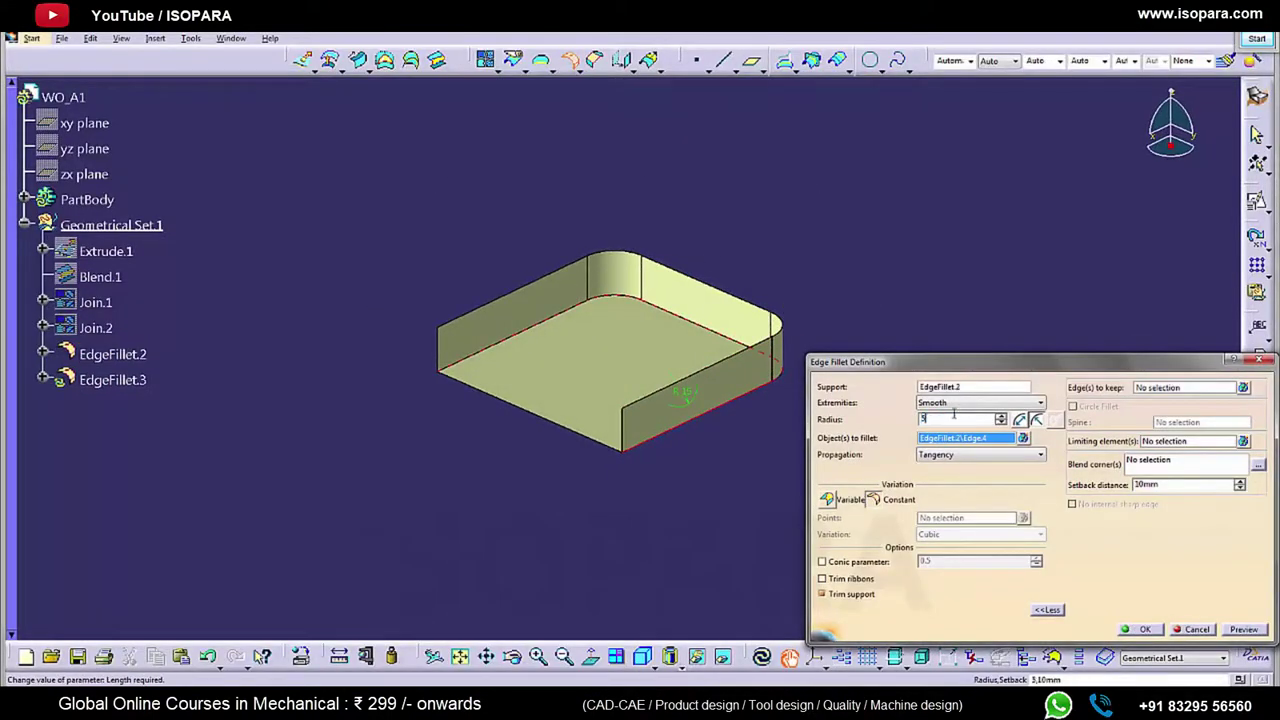
{"action": "left_click", "coordinate": [1240, 631]}
{"action": "left_click", "coordinate": [1138, 629]}
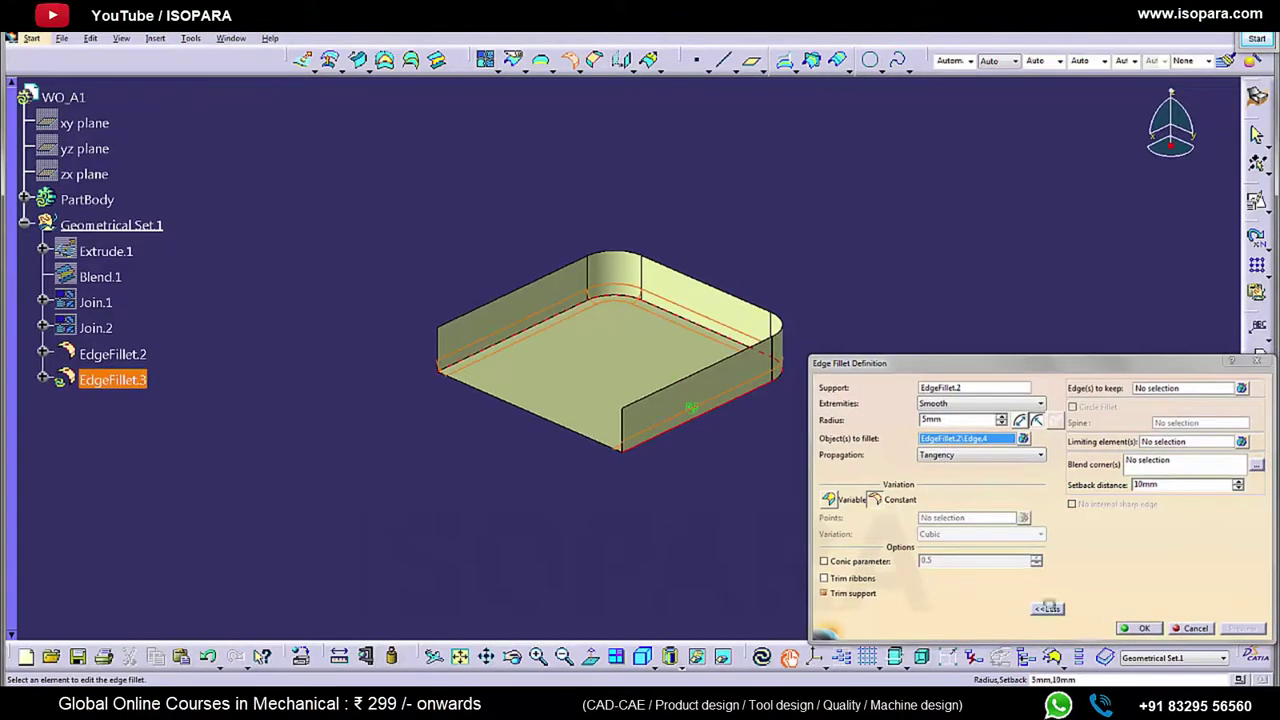
Step: Start a swept surface with a line profile and the "With reference surface" subtype
{"action": "middle_click_drag", "start_coordinate": [671, 434], "coordinate": [720, 430]}
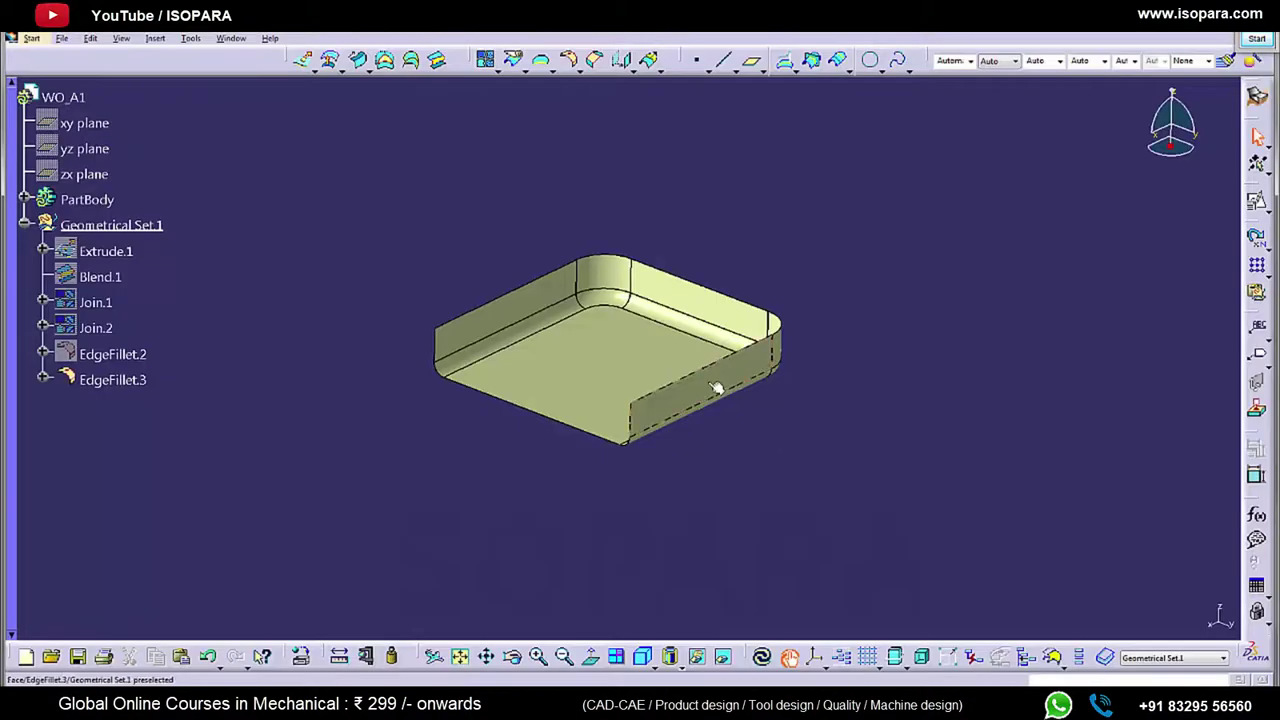
{"action": "mouse_move", "coordinate": [728, 330]}
{"action": "middle_mouse_down"}
{"action": "mouse_move", "coordinate": [736, 311]}
{"action": "mouse_move", "coordinate": [748, 360]}
{"action": "mouse_move", "coordinate": [734, 378]}
{"action": "mouse_move", "coordinate": [714, 366]}
{"action": "mouse_move", "coordinate": [721, 399]}
{"action": "mouse_move", "coordinate": [745, 385]}
{"action": "middle_mouse_up"}
{"action": "left_click", "coordinate": [810, 225]}
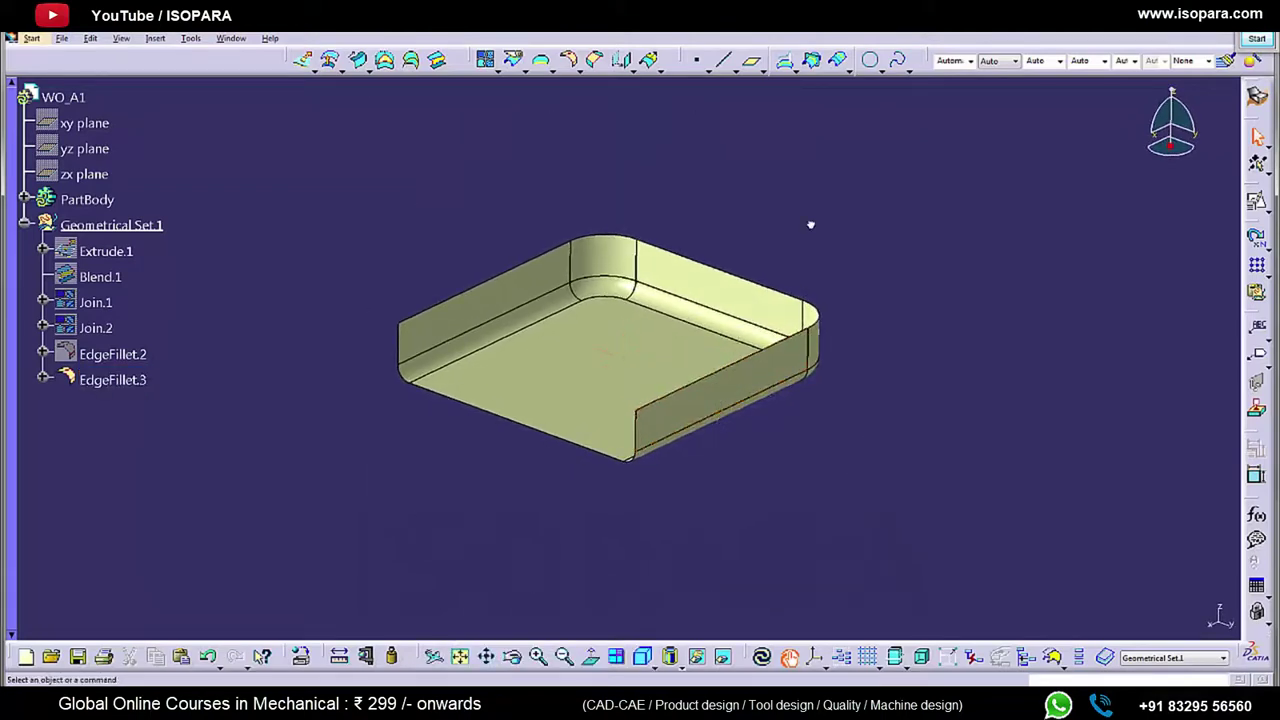
{"action": "left_click", "coordinate": [360, 60]}
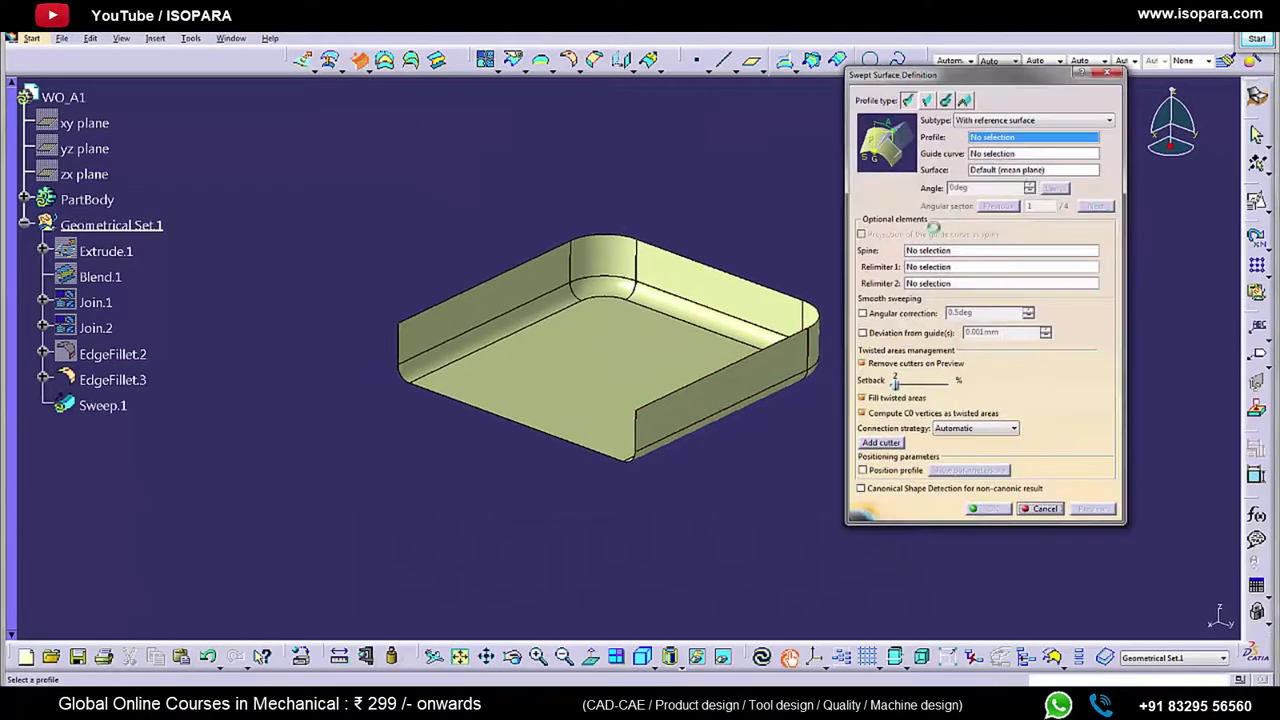
{"action": "left_click", "coordinate": [974, 124]}
{"action": "left_click", "coordinate": [930, 103]}
{"action": "left_click", "coordinate": [929, 102]}
{"action": "left_click", "coordinate": [1000, 120]}
{"action": "left_click", "coordinate": [1012, 152]}
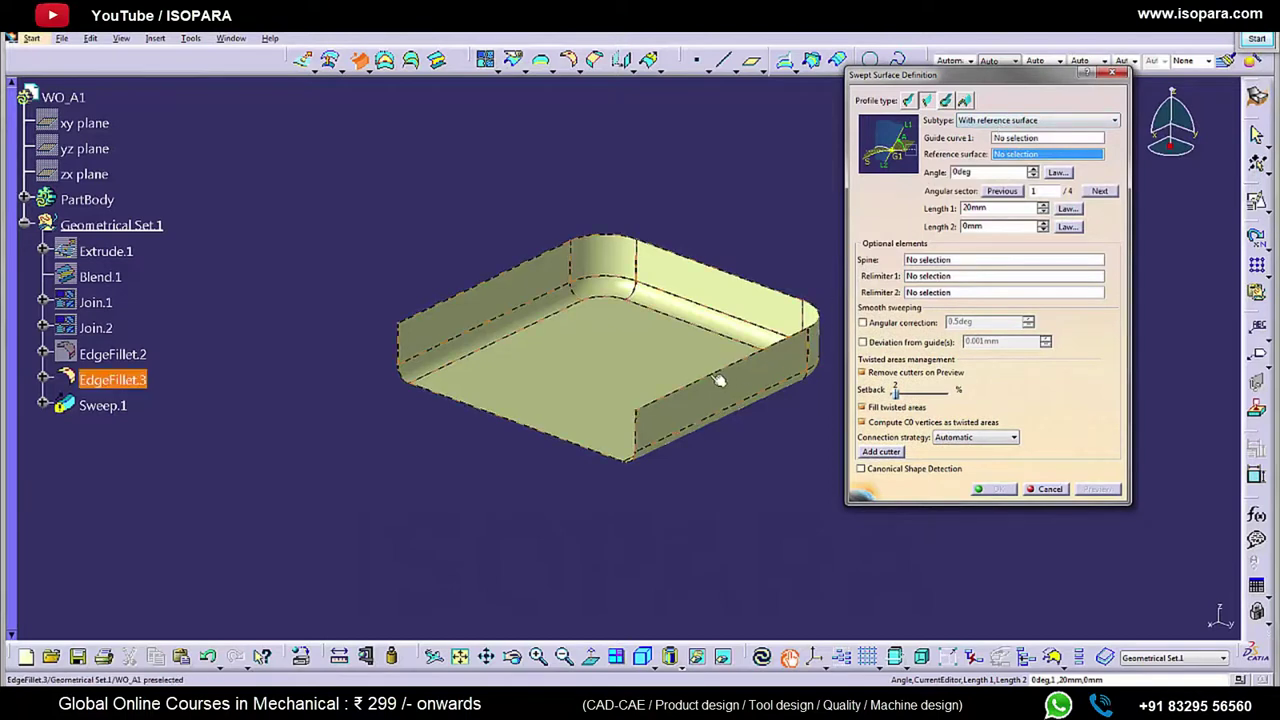
Step: Extract the tray walls' upper edge with tangent continuity through a multiple extract as the sweep's first guide curve
{"action": "middle_click_drag", "start_coordinate": [713, 382], "coordinate": [704, 335]}
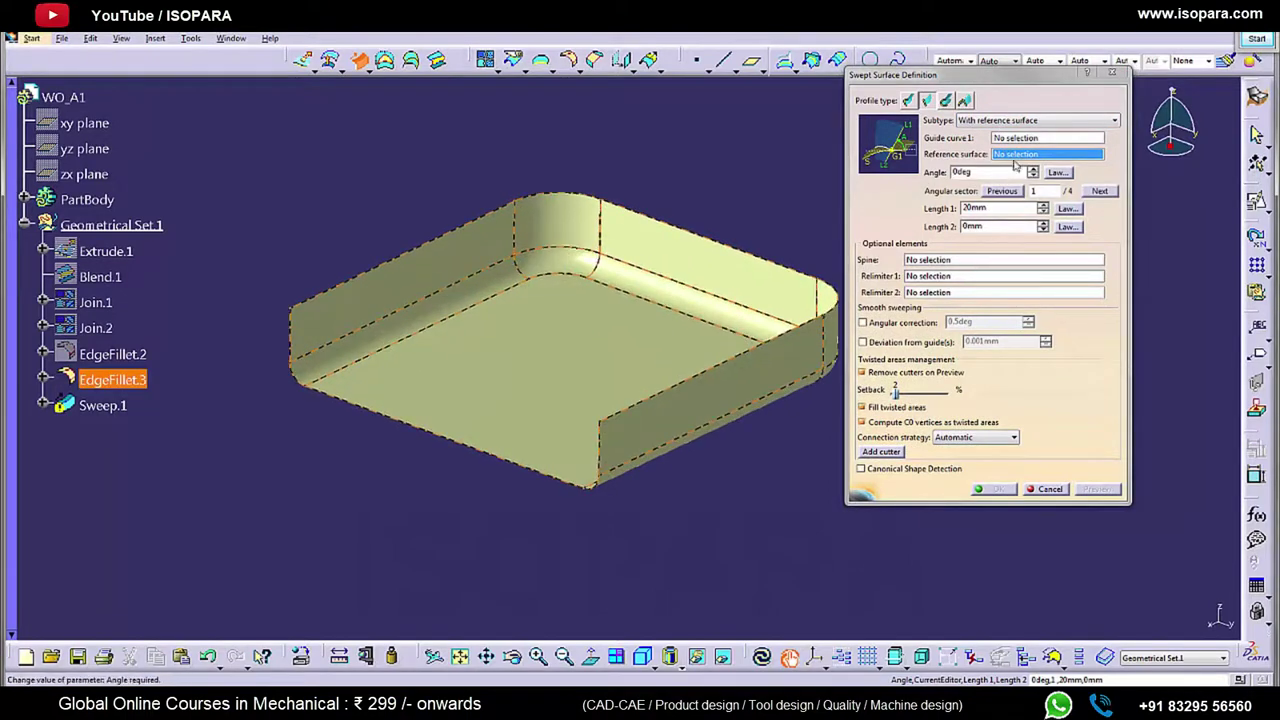
{"action": "left_click", "coordinate": [1015, 139]}
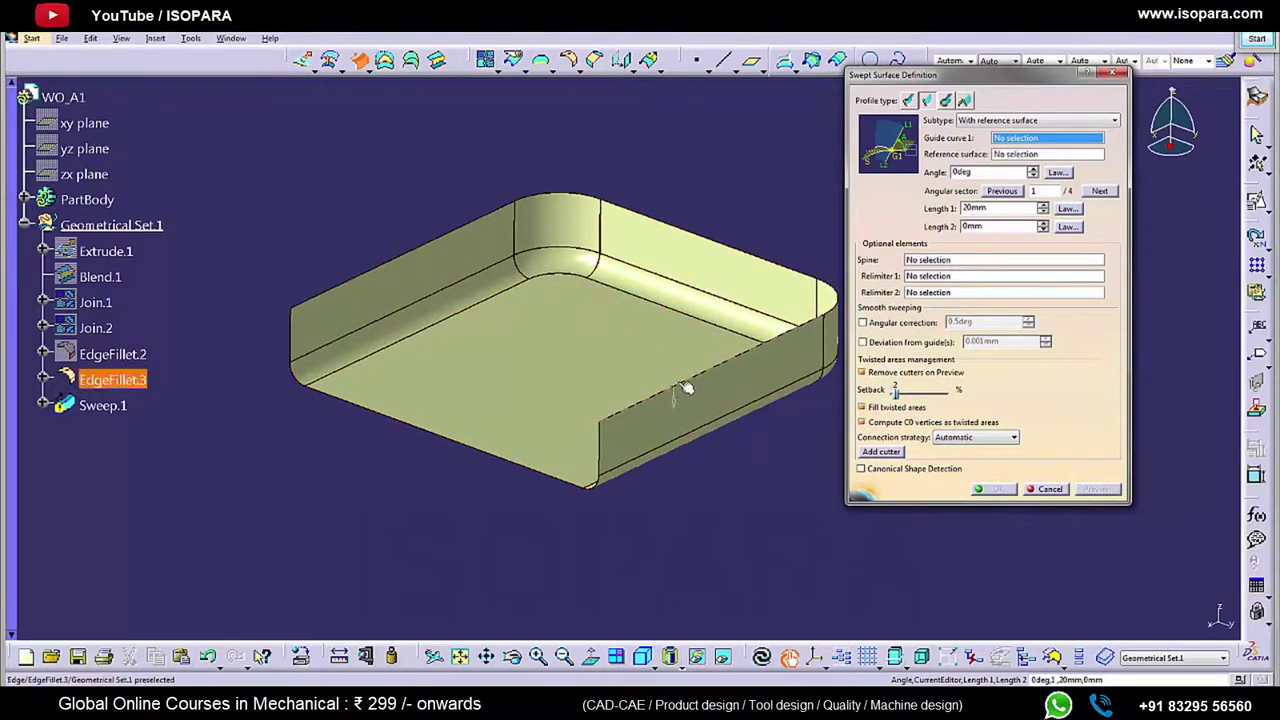
{"action": "right_click", "coordinate": [1010, 143]}
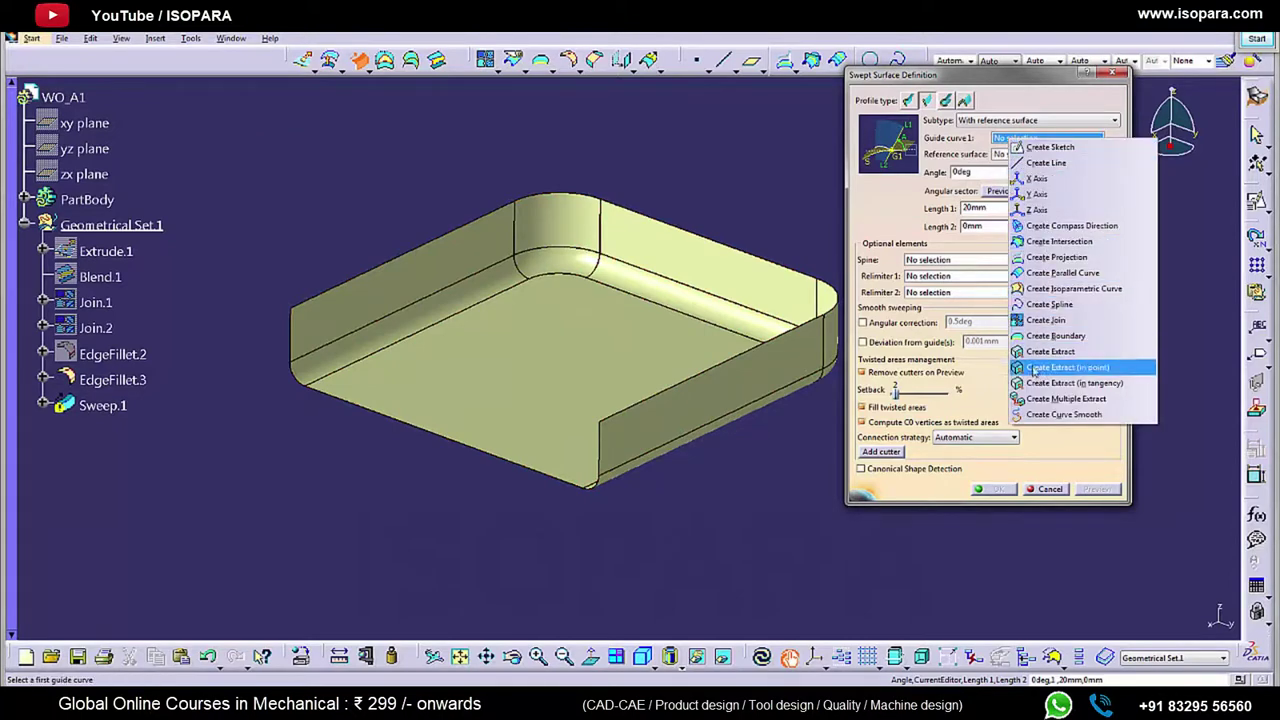
{"action": "left_click", "coordinate": [1025, 398]}
{"action": "left_click", "coordinate": [773, 371]}
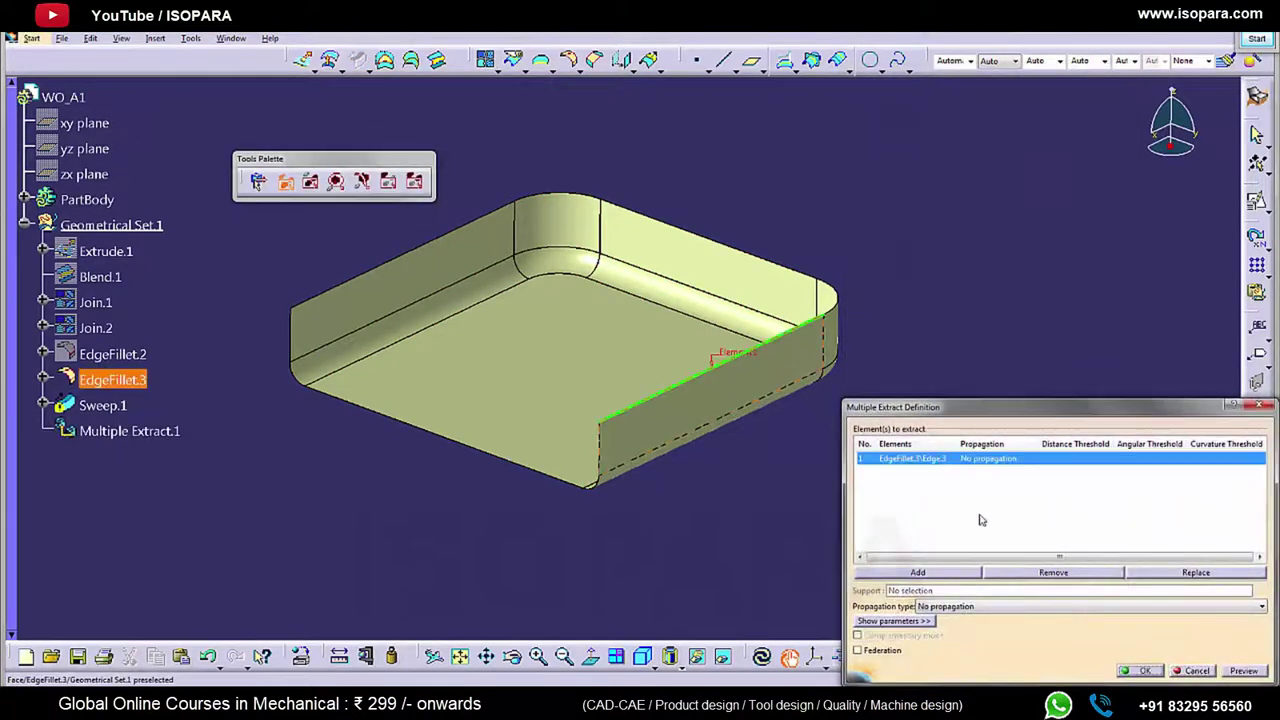
{"action": "left_click", "coordinate": [968, 610]}
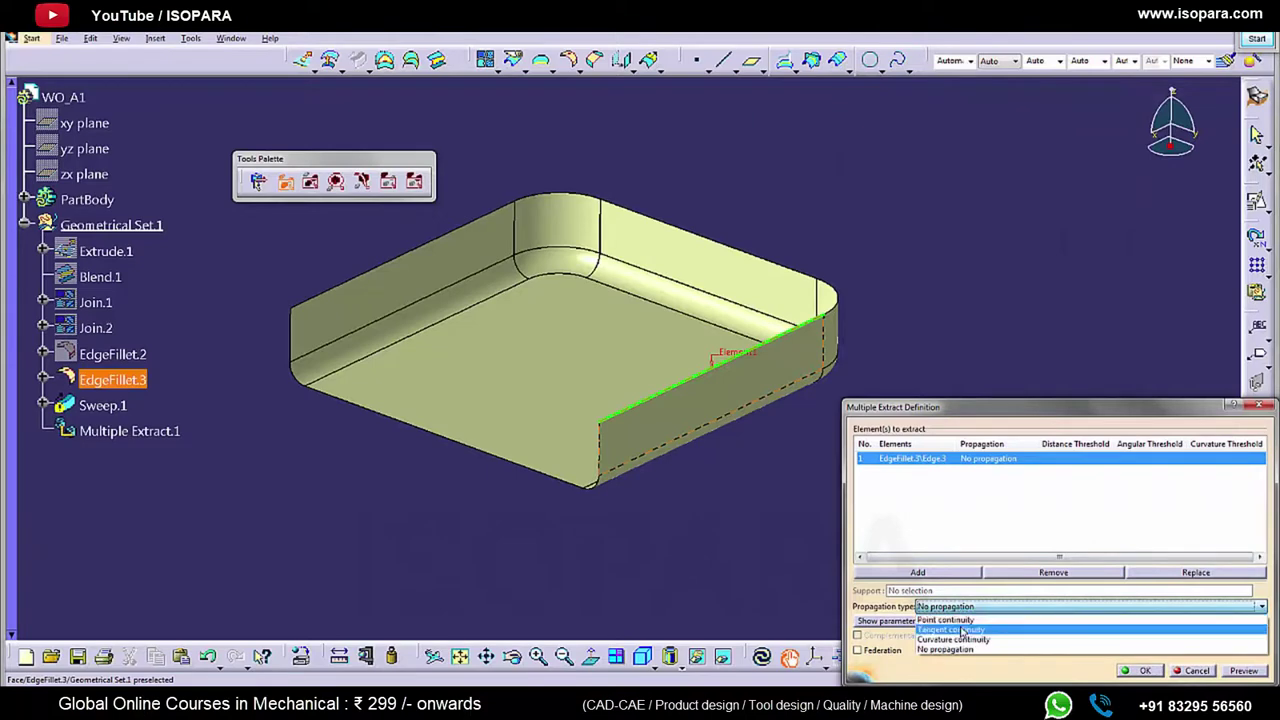
{"action": "left_click", "coordinate": [966, 626]}
{"action": "left_click", "coordinate": [1148, 671]}
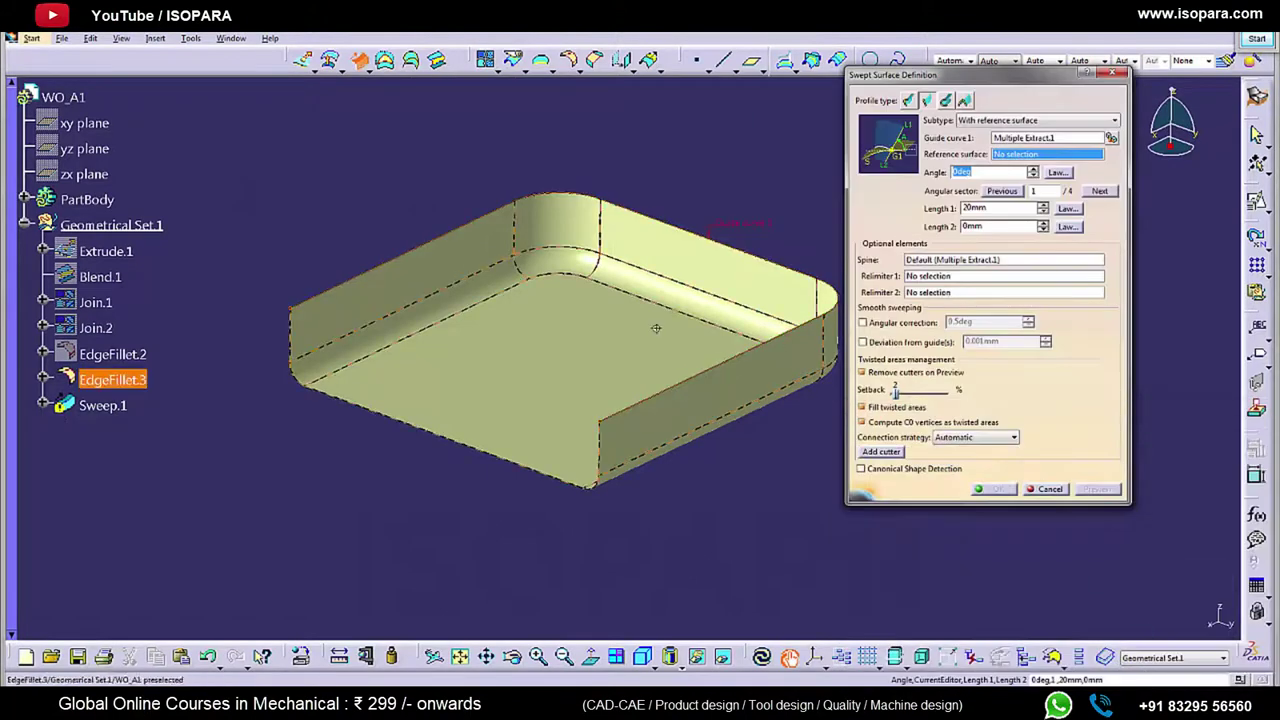
Step: Use the filleted tray surface as the sweep's reference surface, set the angle to 90 degrees and preview the flange
{"action": "left_click", "coordinate": [750, 380]}
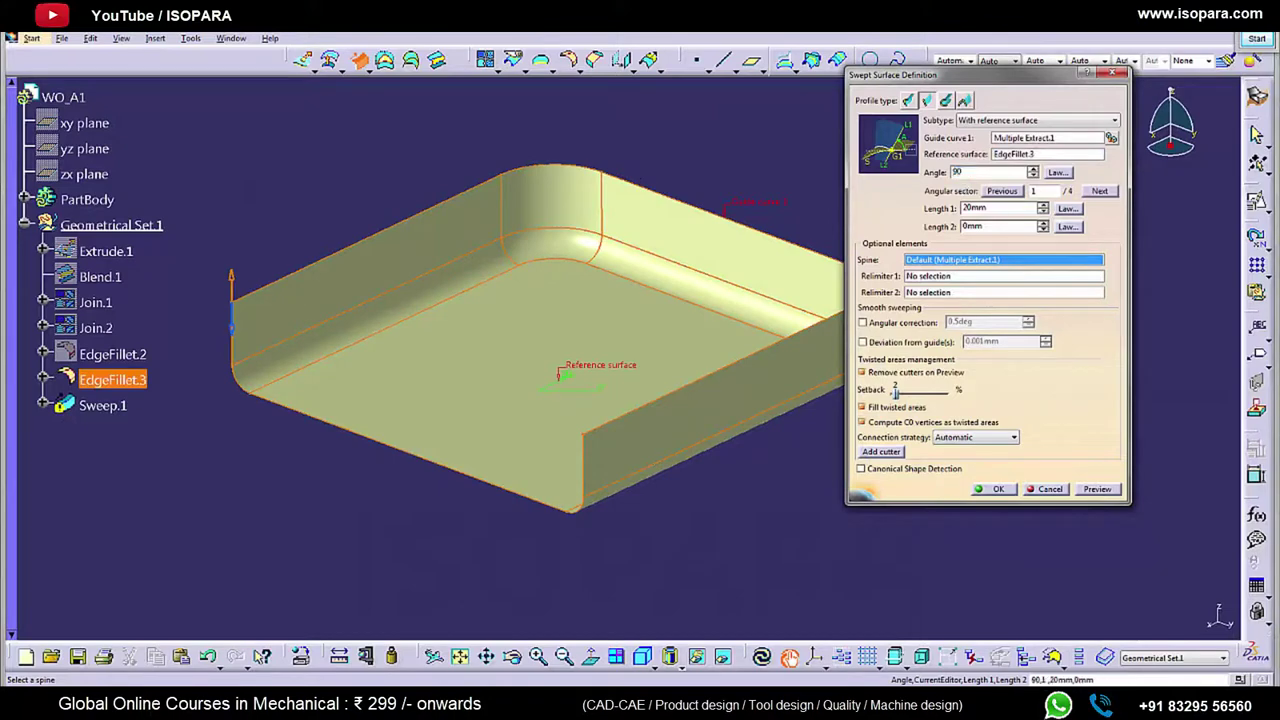
{"action": "left_click", "coordinate": [1096, 489]}
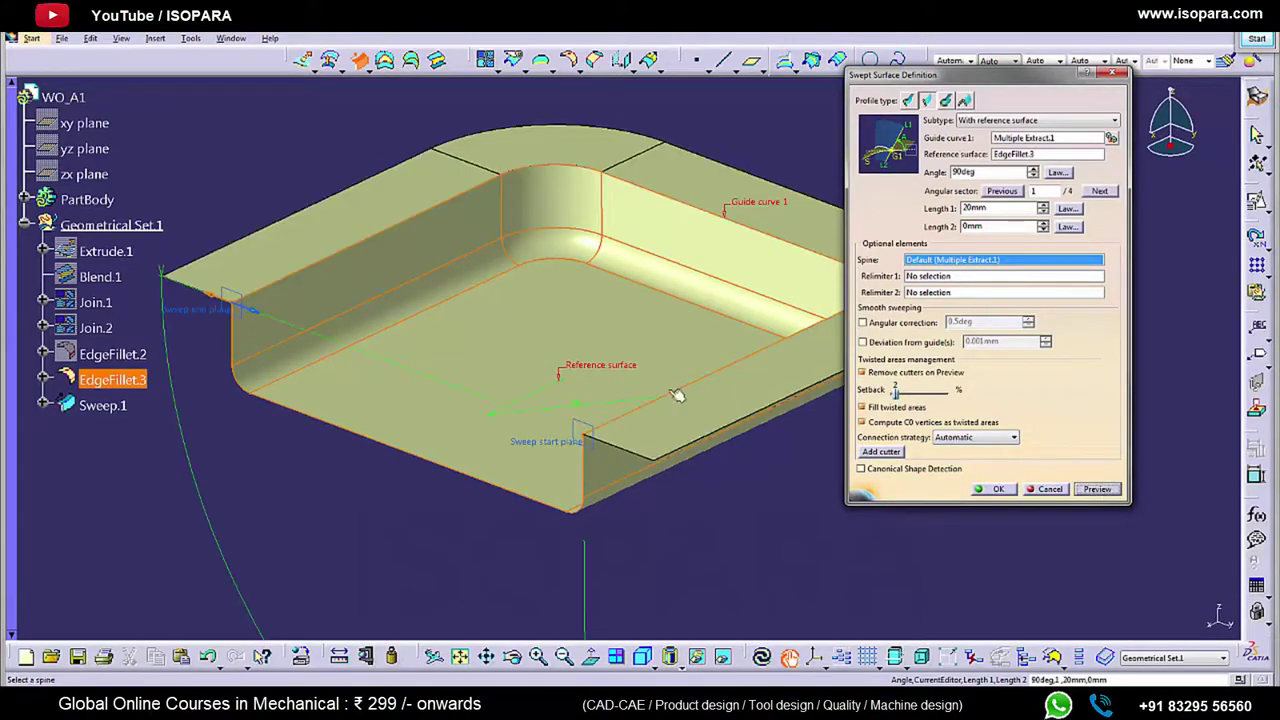
{"action": "middle_click_drag", "start_coordinate": [601, 424], "coordinate": [455, 588]}
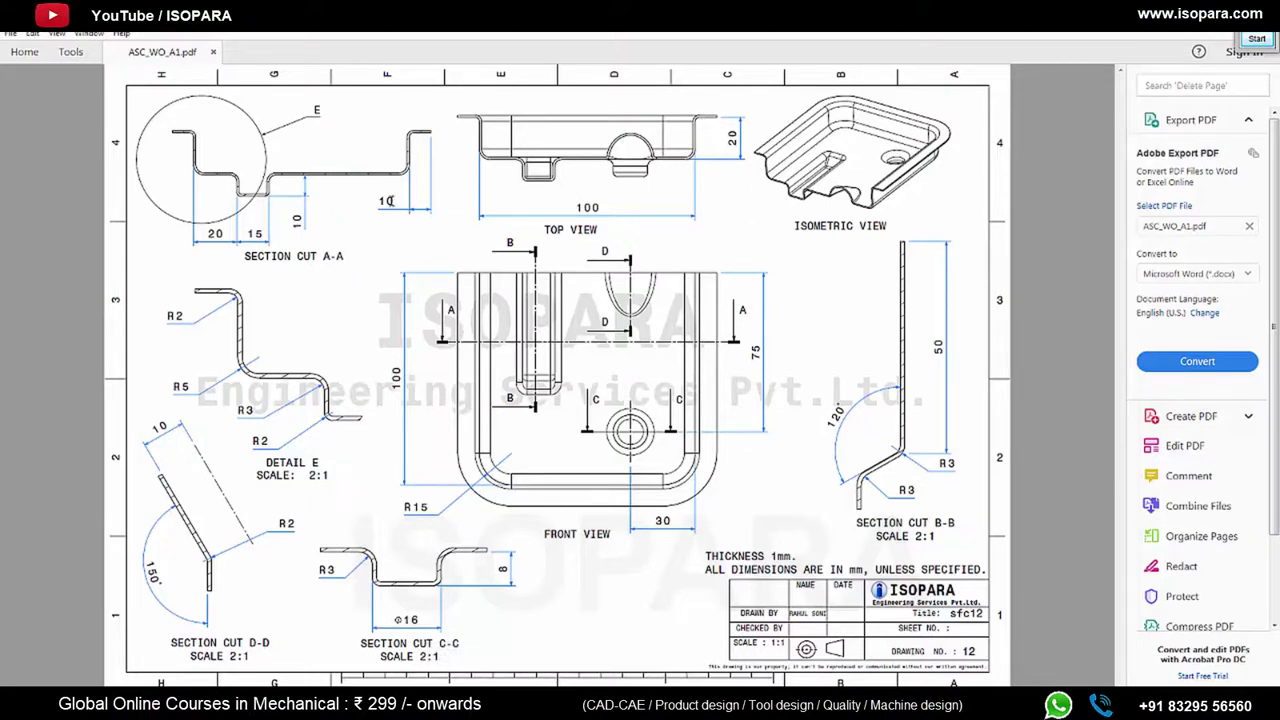
Step: Check the flange width in the ASC_WO_A1 drawing, set the sweep's Length 1 to 10 mm and create the surface
{"action": "left_click_drag", "start_coordinate": [381, 200], "coordinate": [395, 201]}
{"action": "left_click", "coordinate": [587, 233]}
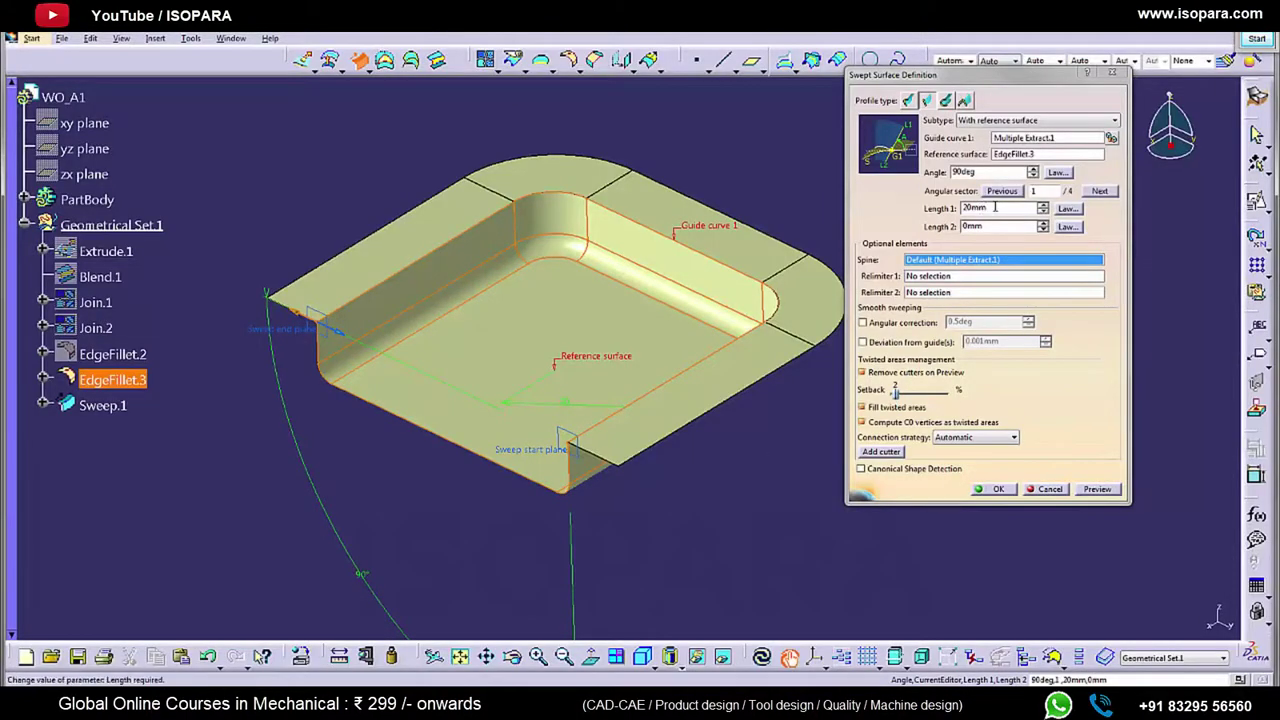
{"action": "double_click", "coordinate": [995, 207]}
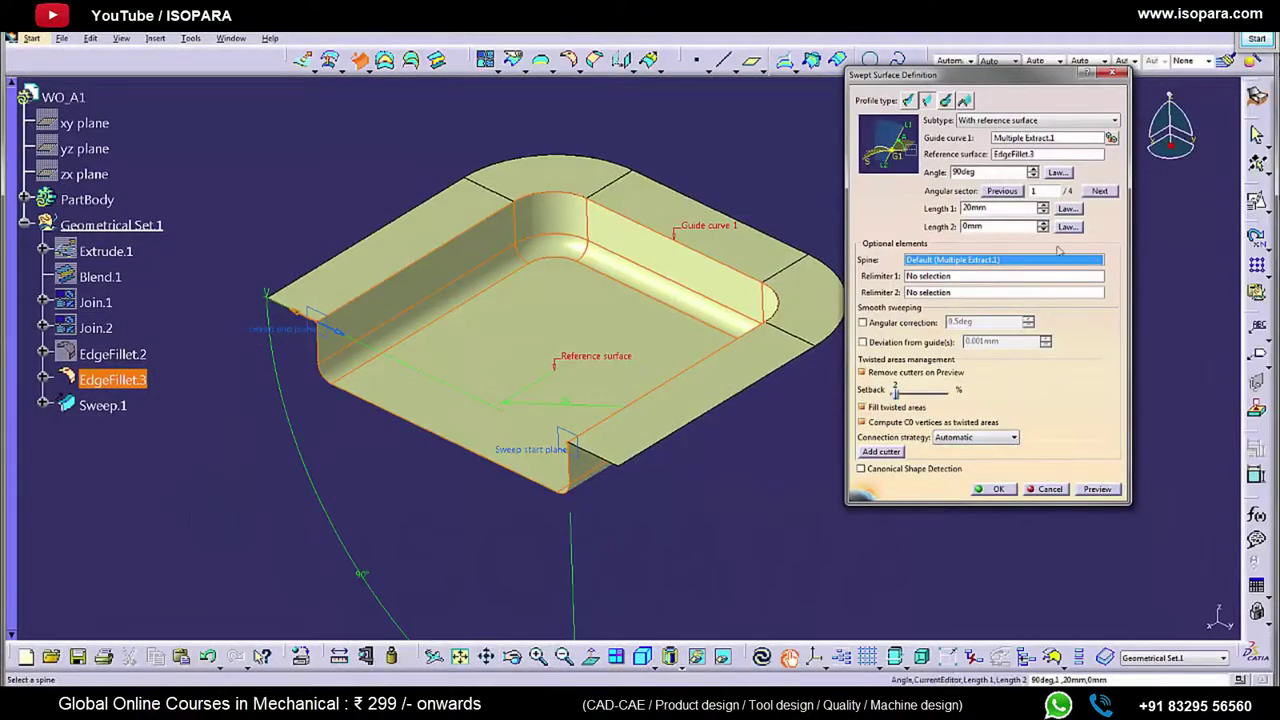
{"action": "double_click", "coordinate": [1008, 208]}
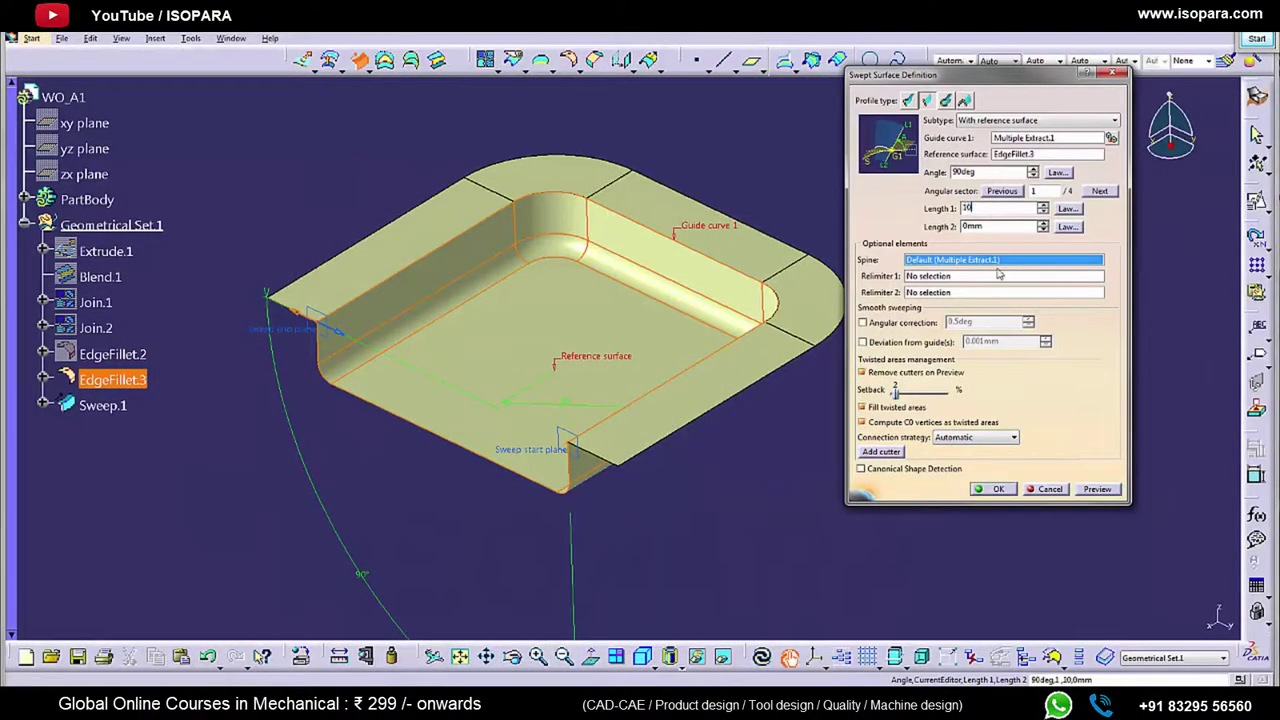
{"action": "left_click", "coordinate": [1100, 488]}
{"action": "left_click", "coordinate": [1000, 488]}
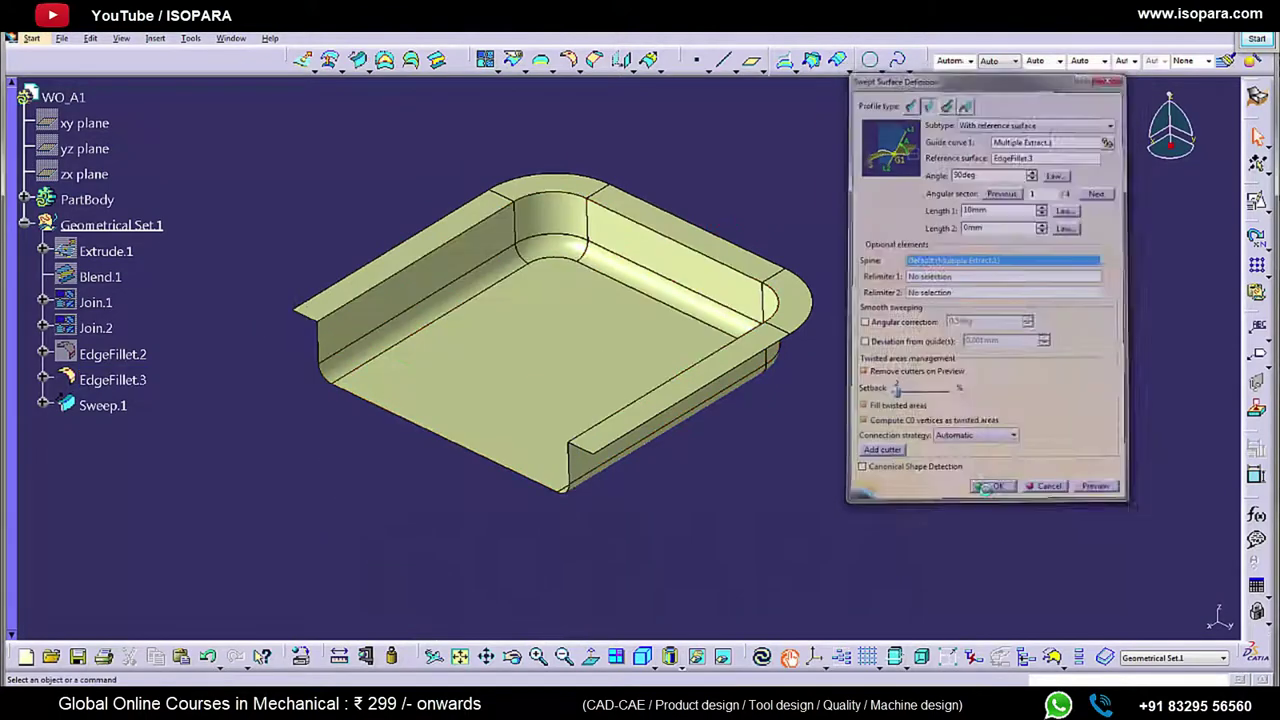
Step: Join the swept flange surface with the filleted tray surface
{"action": "middle_click_drag", "start_coordinate": [711, 486], "coordinate": [694, 415]}
{"action": "left_click", "coordinate": [486, 60]}
{"action": "left_click", "coordinate": [103, 405]}
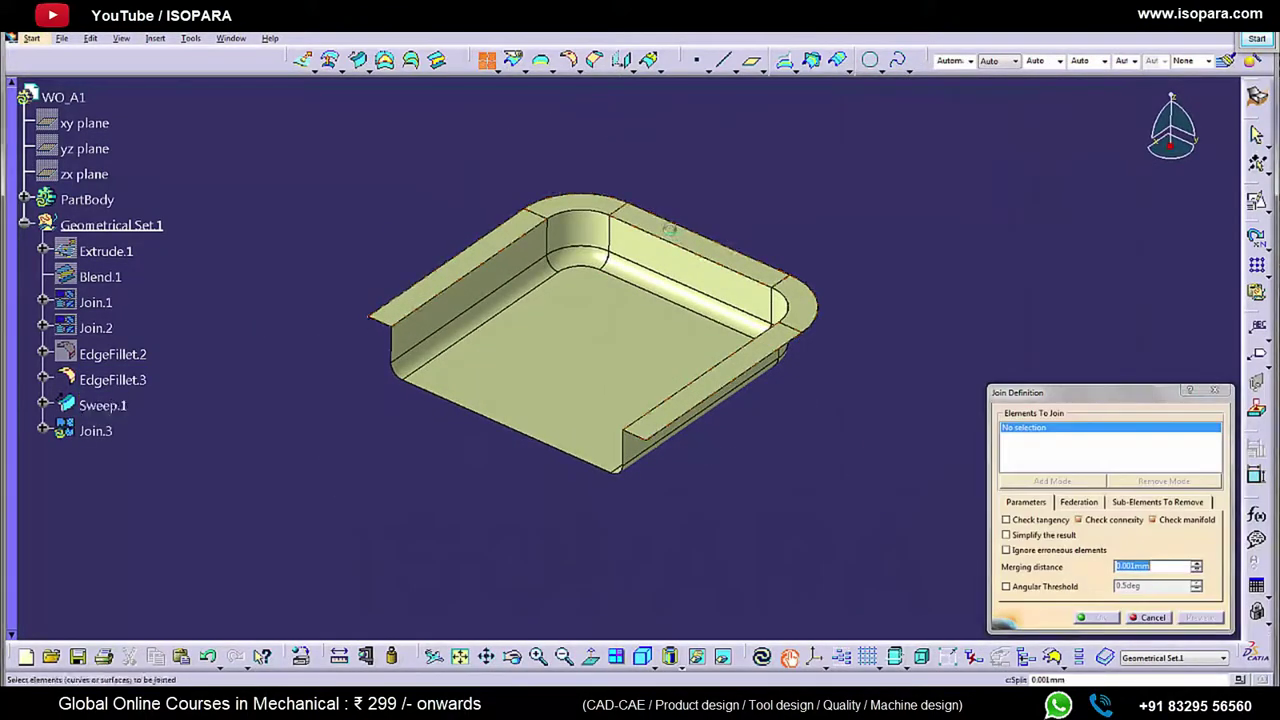
{"action": "left_click", "coordinate": [112, 380]}
{"action": "left_click", "coordinate": [1203, 618]}
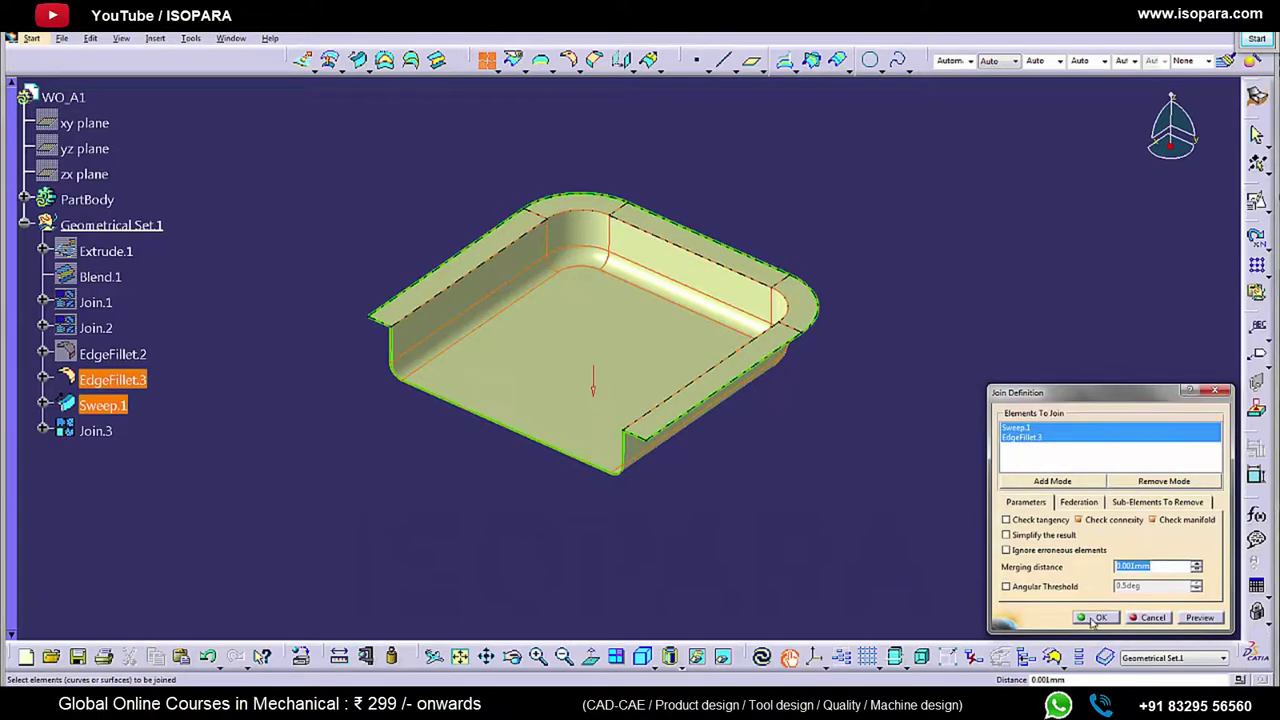
{"action": "left_click", "coordinate": [1097, 618]}
Step: Inspect the joined tray in shading with edges but without smooth edges, and restore the display with all edges
{"action": "left_click", "coordinate": [670, 657]}
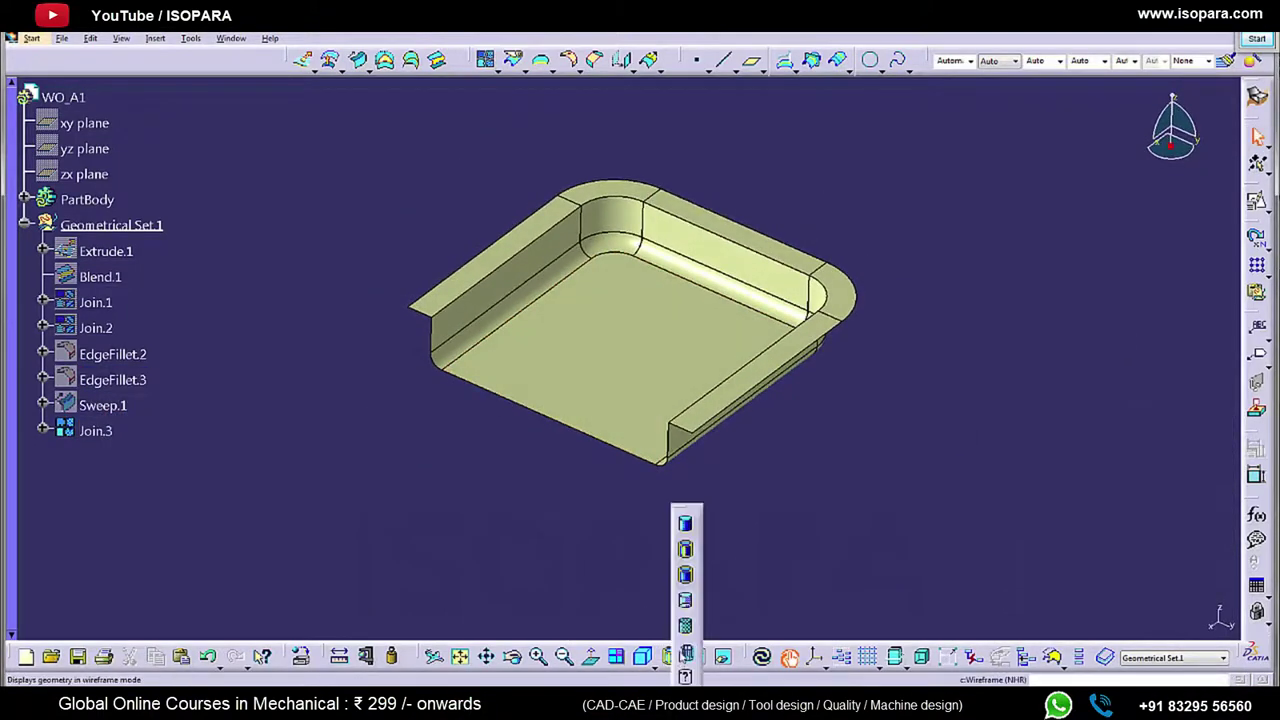
{"action": "left_click", "coordinate": [685, 575]}
{"action": "mouse_move", "coordinate": [834, 448]}
{"action": "middle_mouse_down"}
{"action": "mouse_move", "coordinate": [690, 446]}
{"action": "mouse_move", "coordinate": [786, 429]}
{"action": "middle_mouse_up"}
{"action": "left_click", "coordinate": [670, 657]}
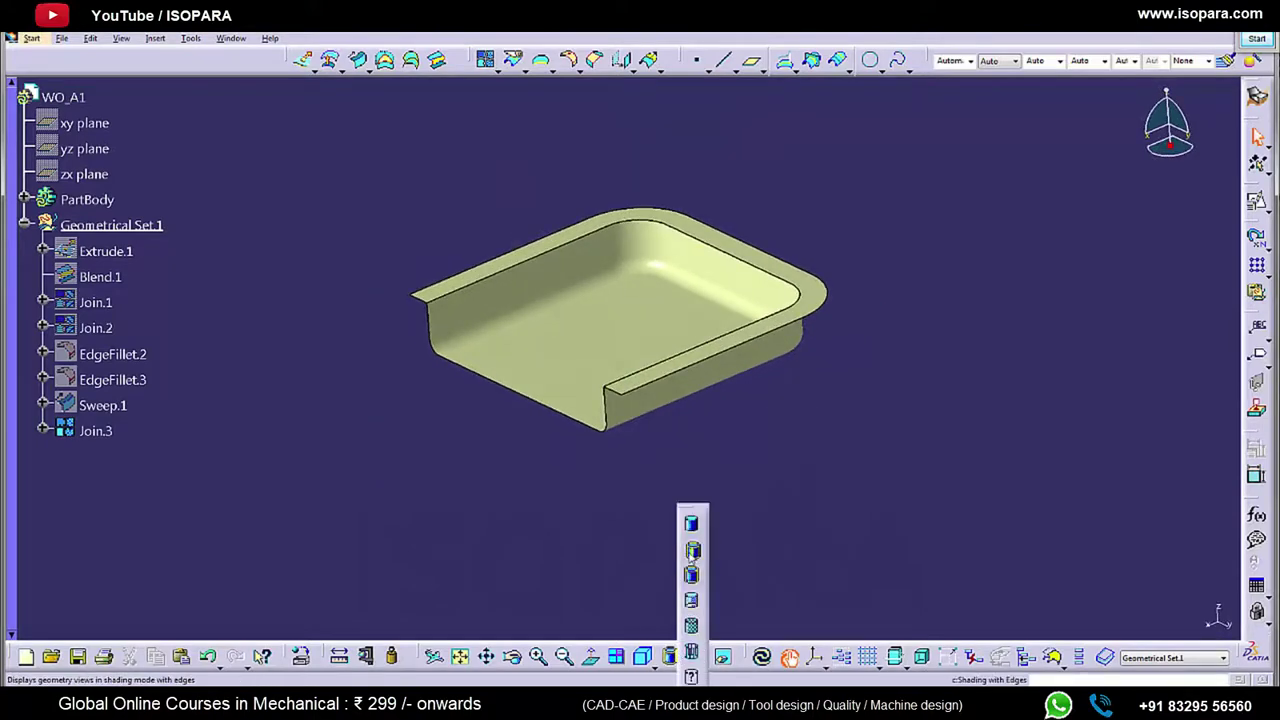
{"action": "left_click", "coordinate": [691, 523]}
{"action": "middle_click_drag", "start_coordinate": [661, 380], "coordinate": [577, 446]}
Step: Check the flange radius in the drawing and fillet the tangent edge between the flange and the walls with a 2 mm radius
{"action": "left_click", "coordinate": [330, 700]}
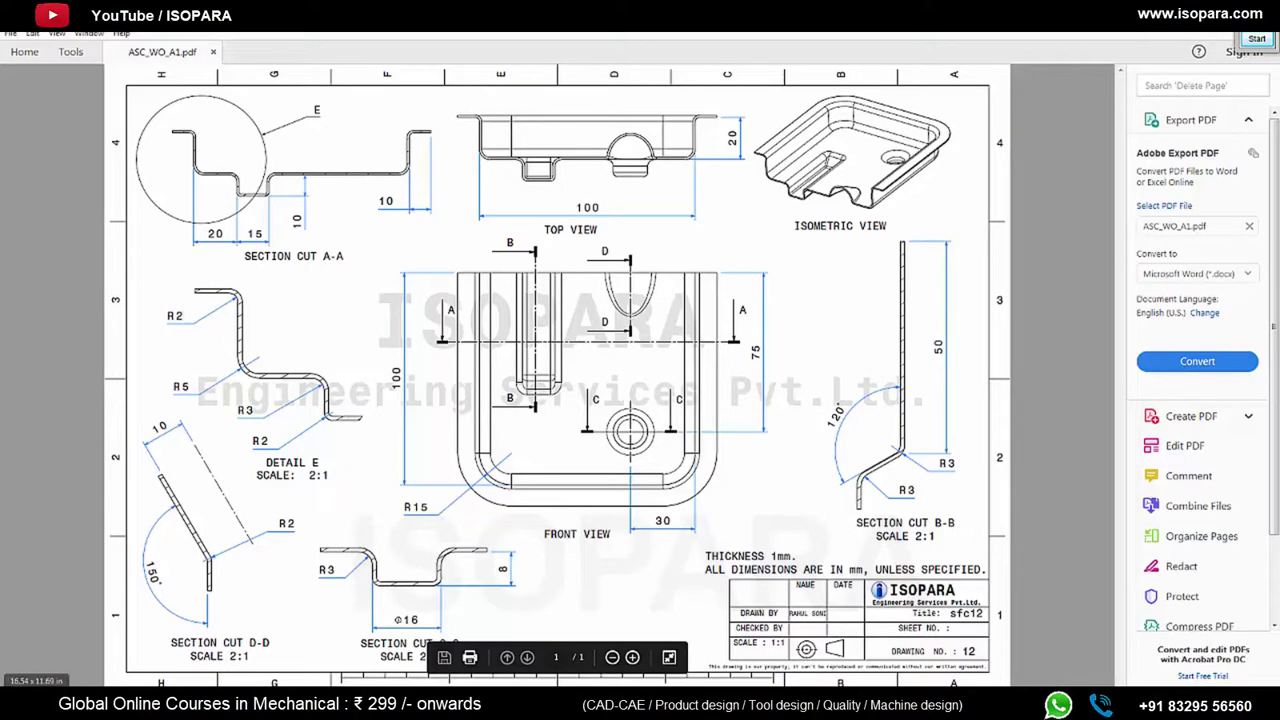
{"action": "key", "text": "alt+Tab"}
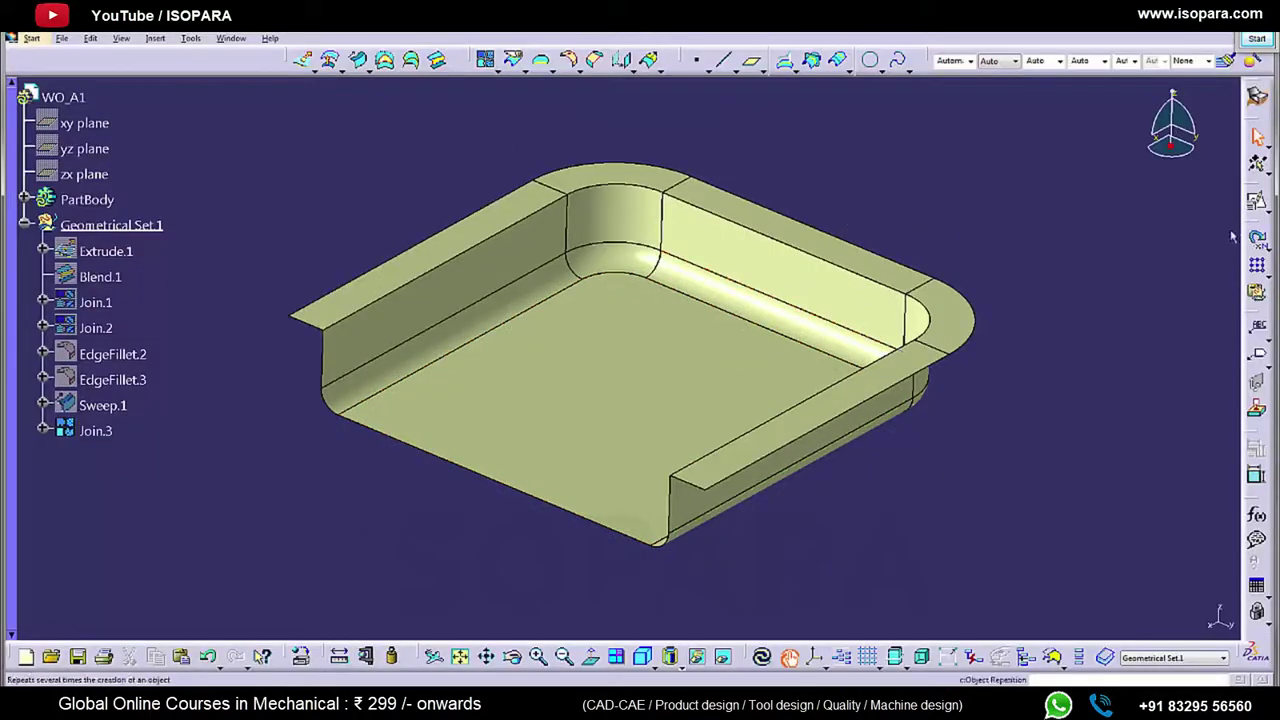
{"action": "left_click", "coordinate": [570, 62]}
{"action": "left_click", "coordinate": [613, 188]}
{"action": "type", "text": "2"}
{"action": "left_click", "coordinate": [1246, 629]}
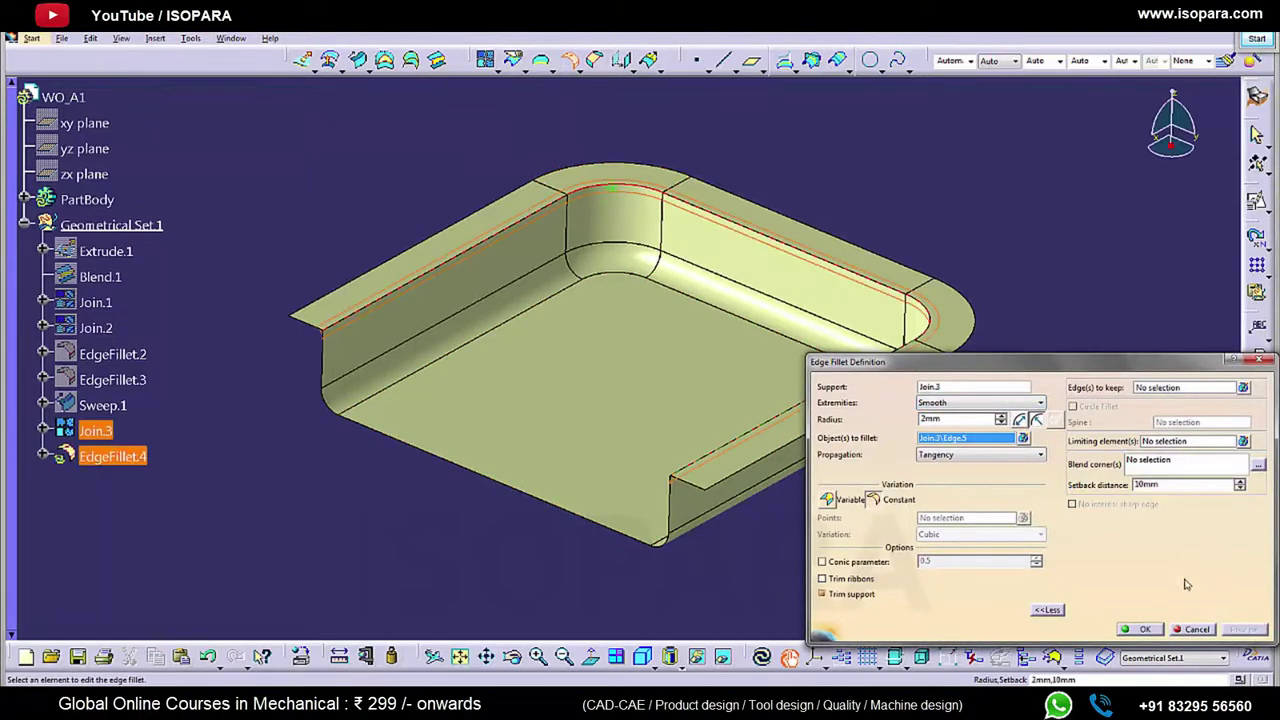
{"action": "left_click", "coordinate": [1145, 629]}
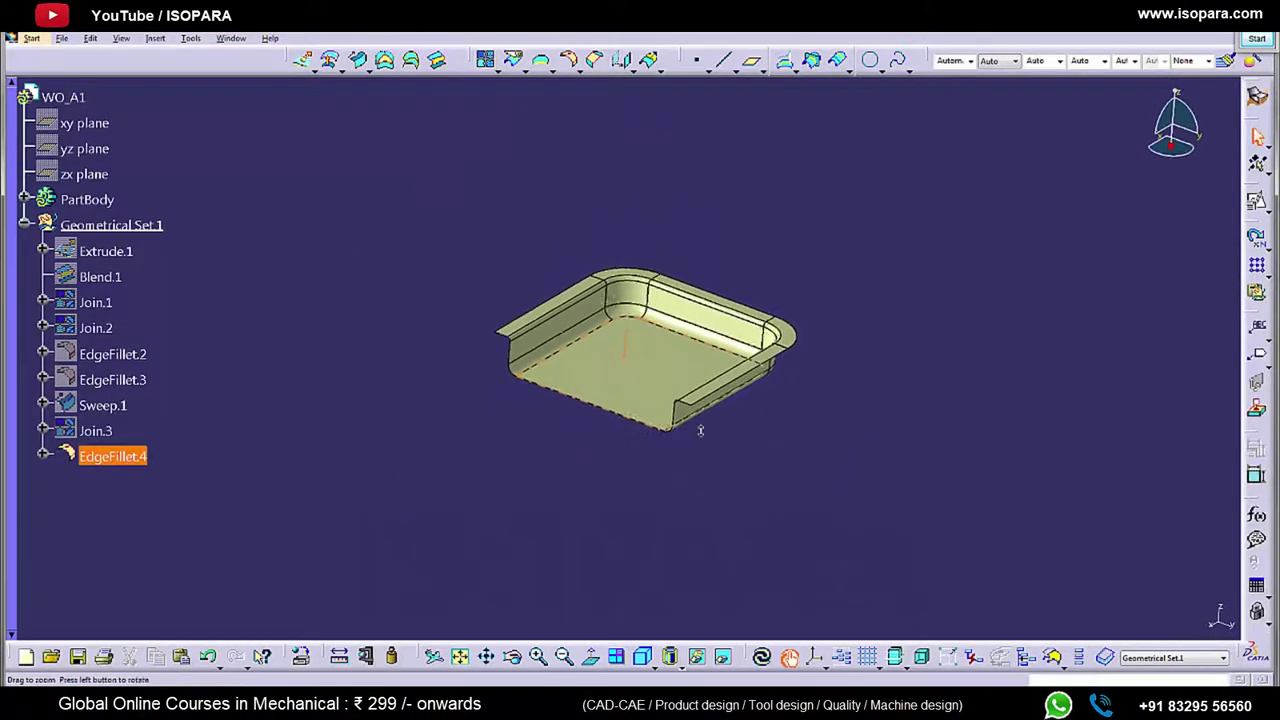
{"action": "left_click", "coordinate": [702, 450]}
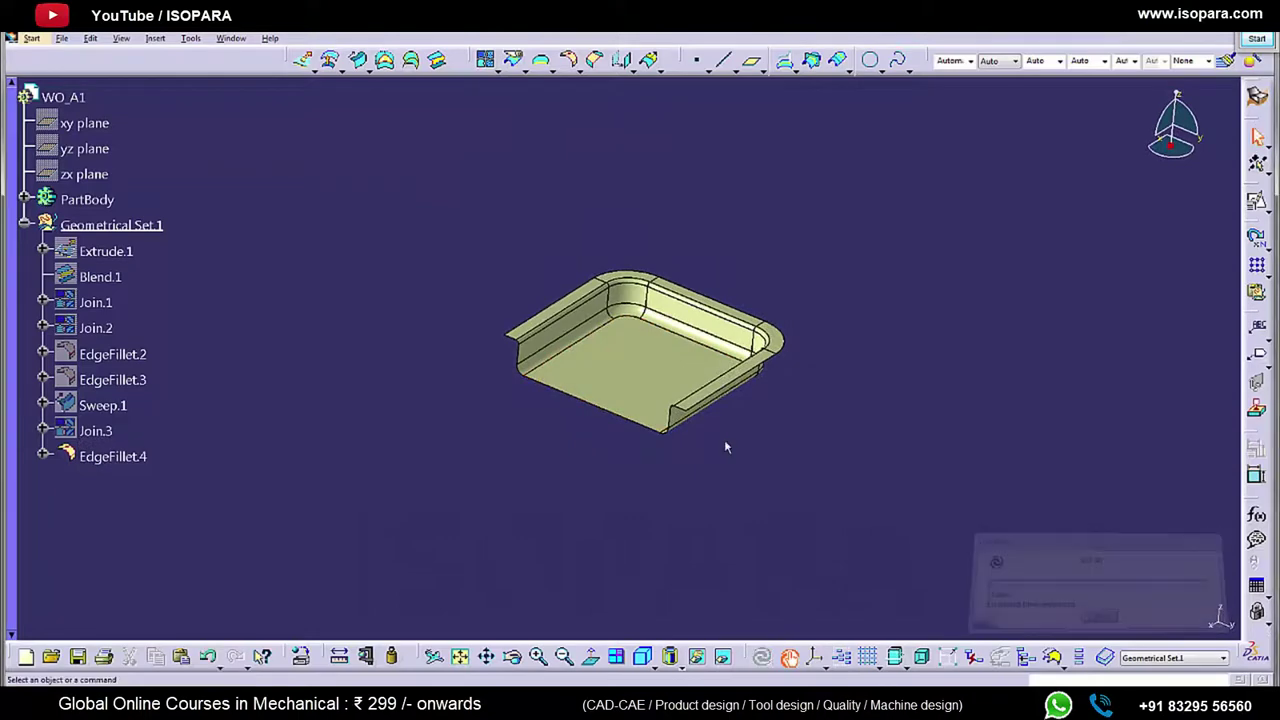
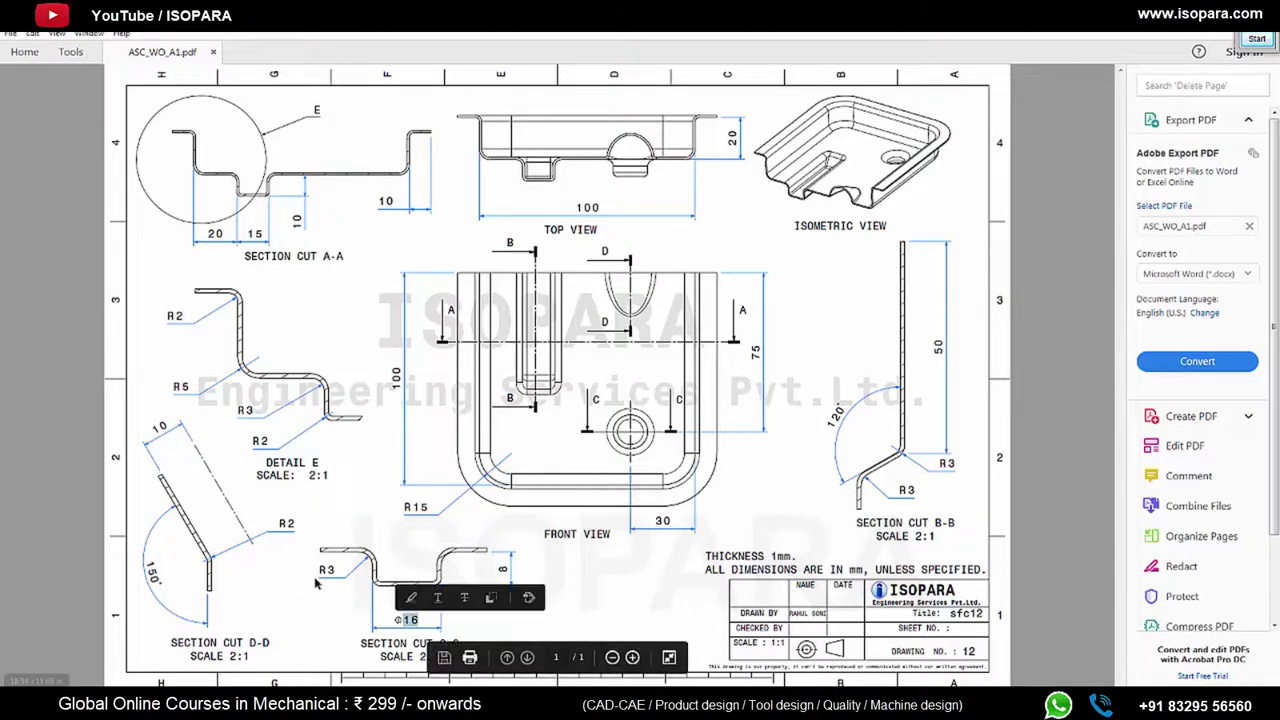
Step: Examine the channel's dimensions in section cut A-A of the drawing and compare them with the tray's bottom in the model
{"action": "left_click", "coordinate": [644, 478]}
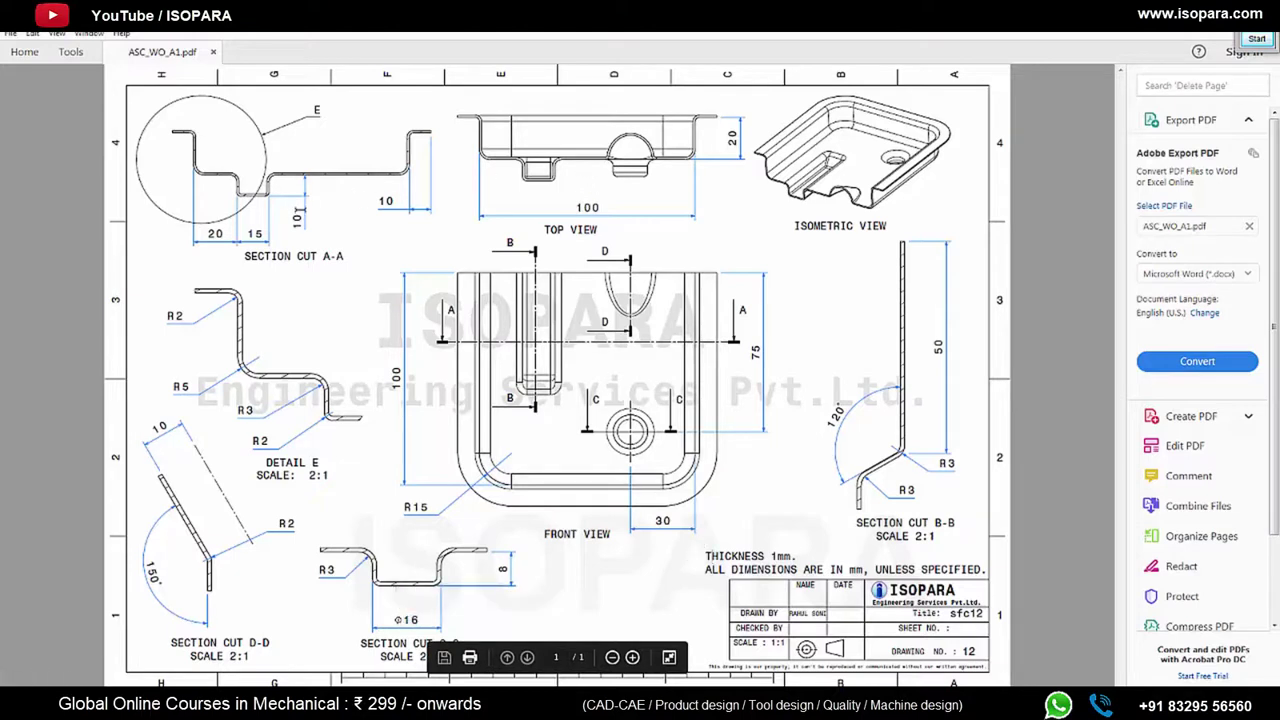
{"action": "double_click", "coordinate": [252, 233]}
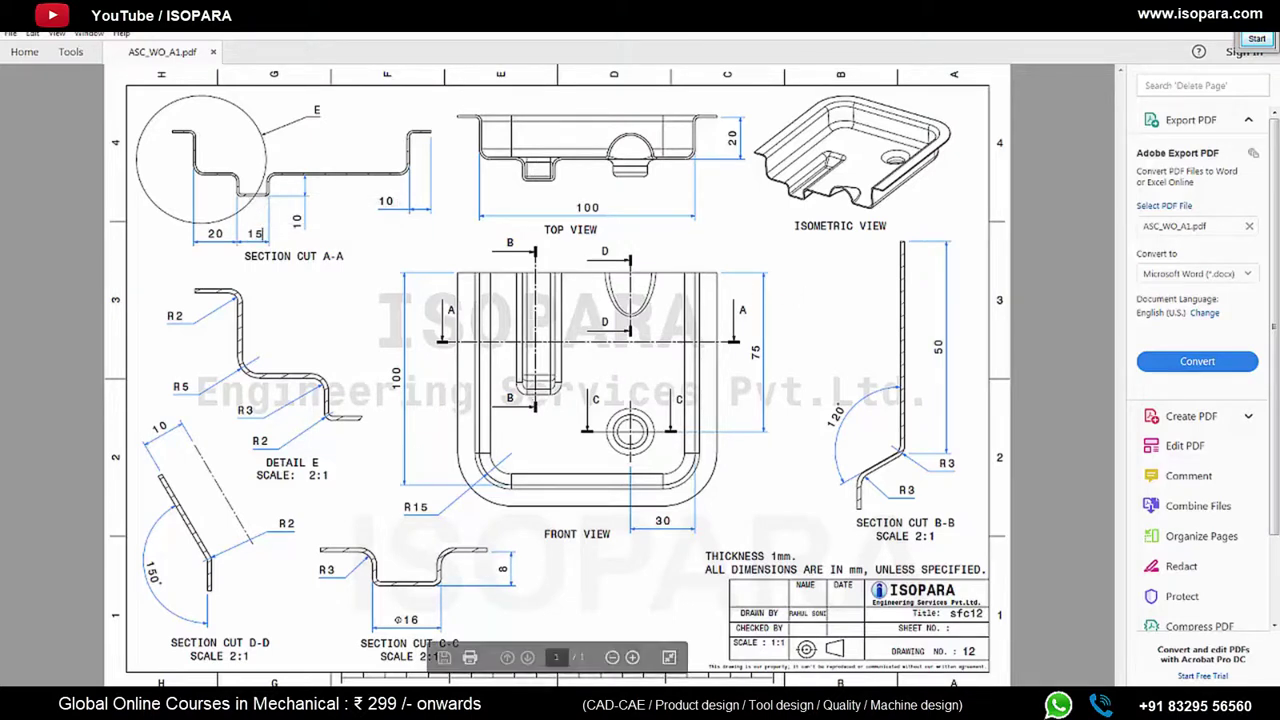
{"action": "key", "text": "alt+Tab"}
{"action": "left_click", "coordinate": [629, 443]}
{"action": "mouse_move", "coordinate": [629, 443]}
{"action": "middle_mouse_down"}
{"action": "mouse_move", "coordinate": [643, 443]}
{"action": "mouse_move", "coordinate": [624, 424]}
{"action": "mouse_move", "coordinate": [629, 409]}
{"action": "middle_mouse_up"}
{"action": "left_click", "coordinate": [298, 701]}
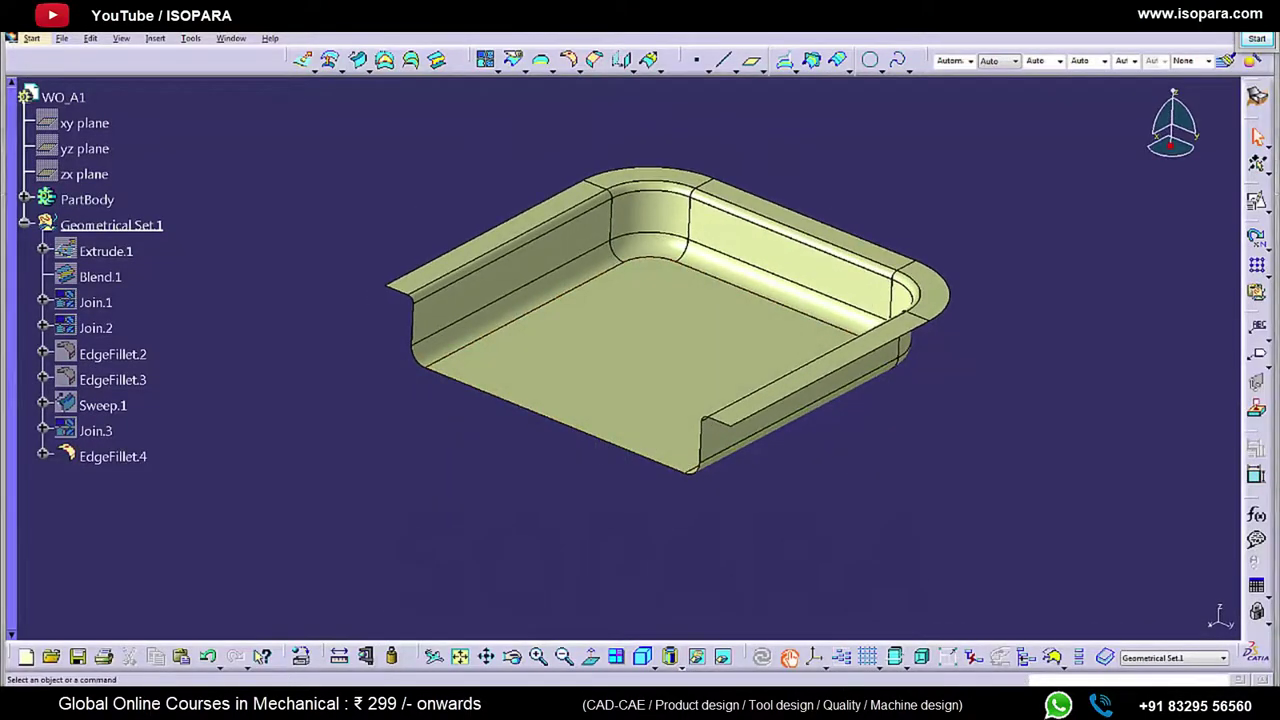
{"action": "key", "text": "alt+Tab"}
{"action": "mouse_move", "coordinate": [645, 493]}
{"action": "middle_mouse_down"}
{"action": "mouse_move", "coordinate": [660, 463]}
{"action": "mouse_move", "coordinate": [677, 474]}
{"action": "mouse_move", "coordinate": [723, 457]}
{"action": "mouse_move", "coordinate": [683, 429]}
{"action": "mouse_move", "coordinate": [603, 430]}
{"action": "mouse_move", "coordinate": [462, 325]}
{"action": "middle_mouse_up"}
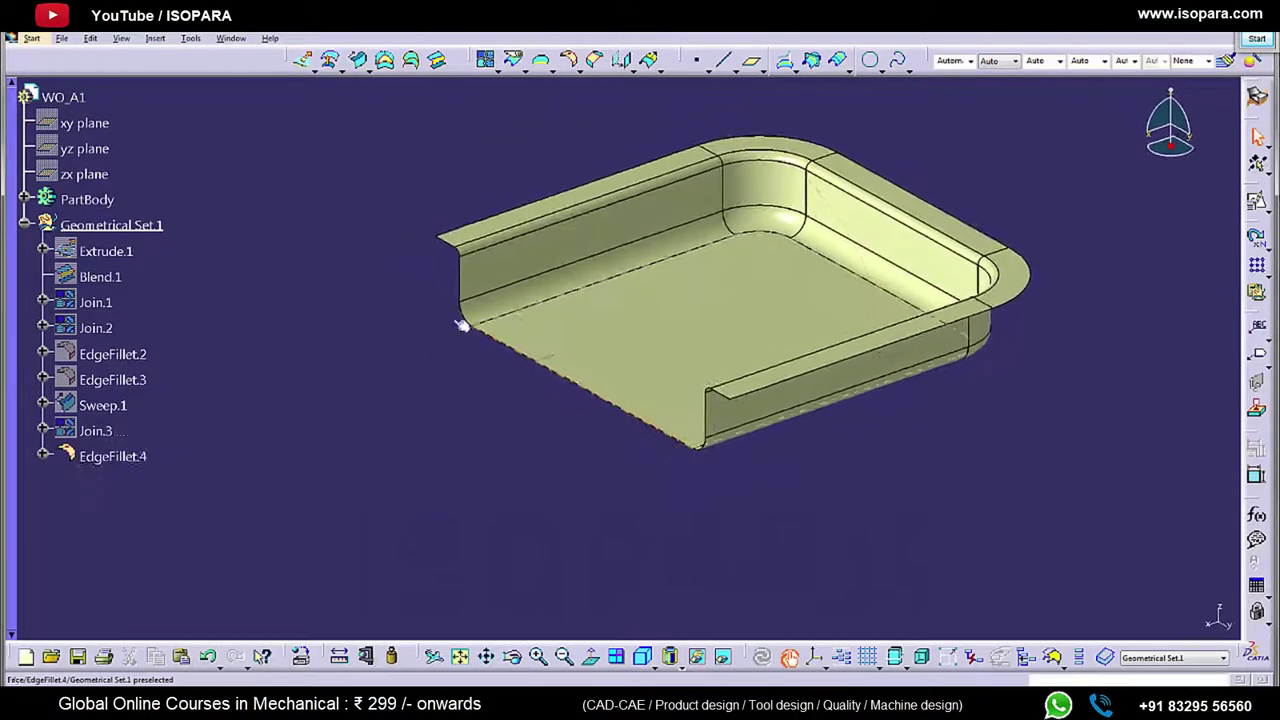
Step: Show the hidden xy, yz and zx reference planes
{"action": "left_click", "coordinate": [100, 176]}
{"action": "right_click", "coordinate": [98, 125]}
{"action": "left_click", "coordinate": [120, 165]}
Step: Create a positioned sketch on the yz plane and draw a centered rectangle about 14 by 14 mm across the tray's bottom line
{"action": "middle_click_drag", "start_coordinate": [669, 339], "coordinate": [671, 534]}
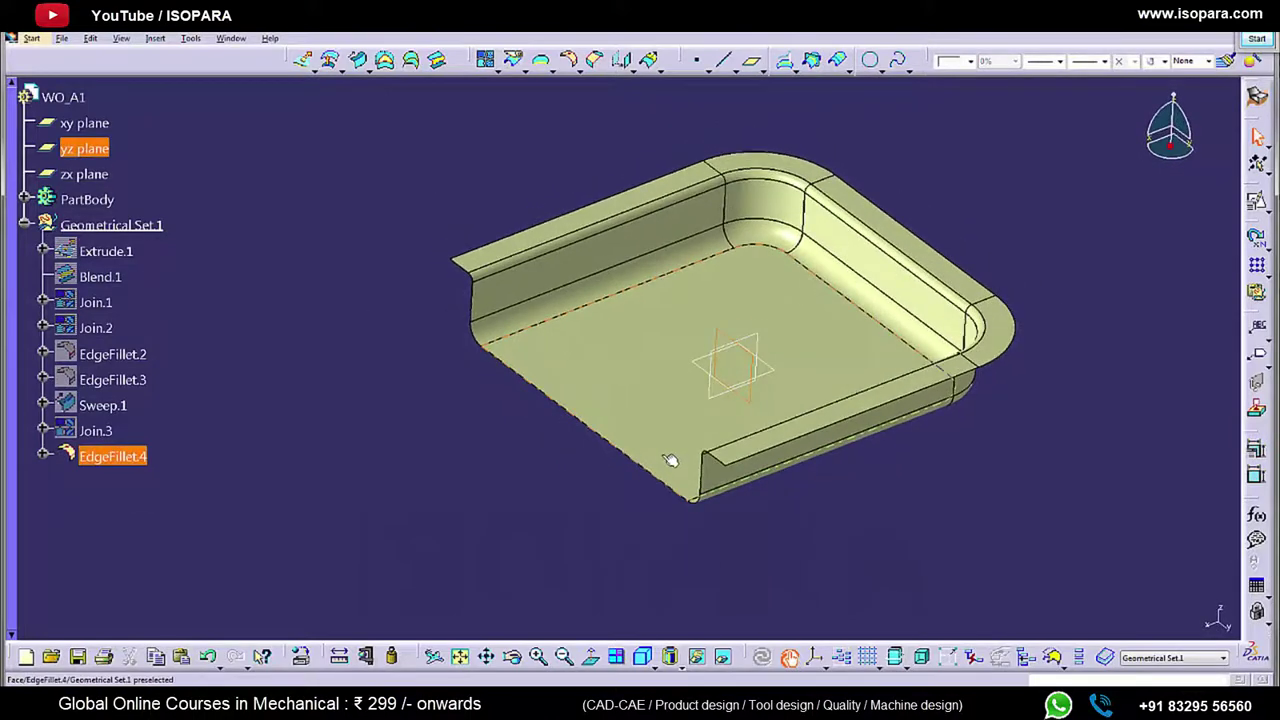
{"action": "left_click", "coordinate": [1256, 200]}
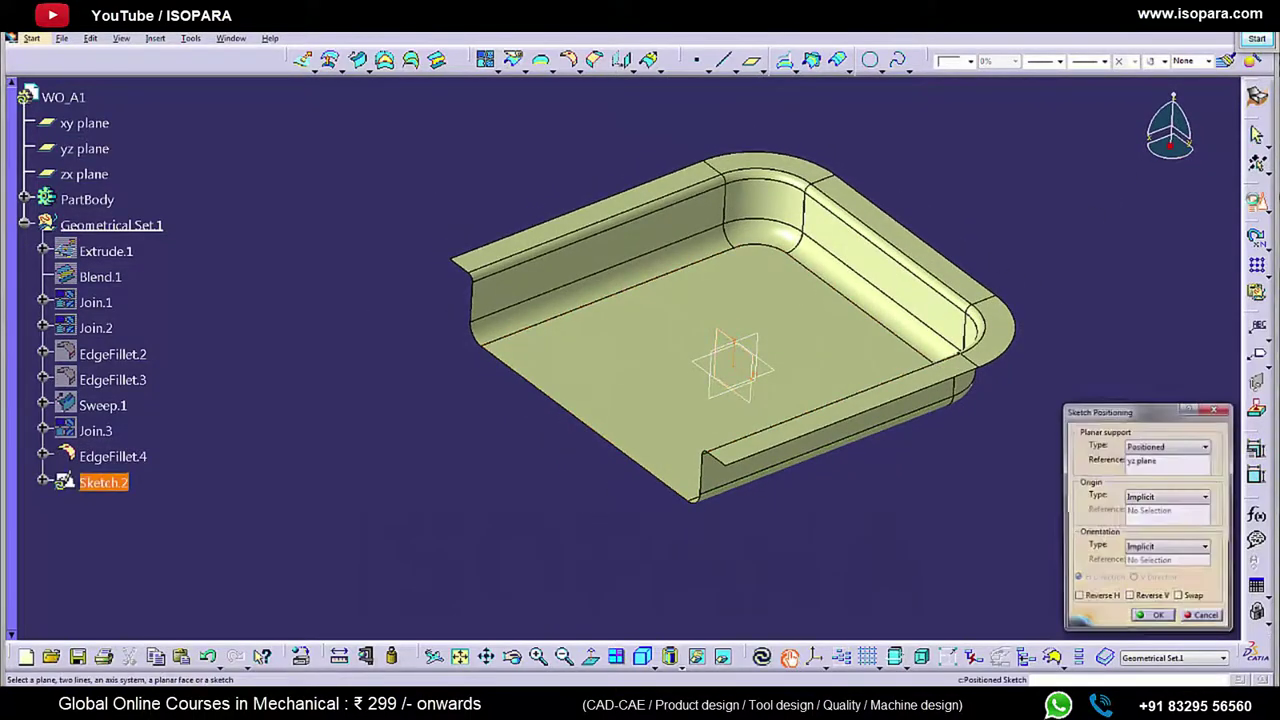
{"action": "left_click", "coordinate": [1153, 618]}
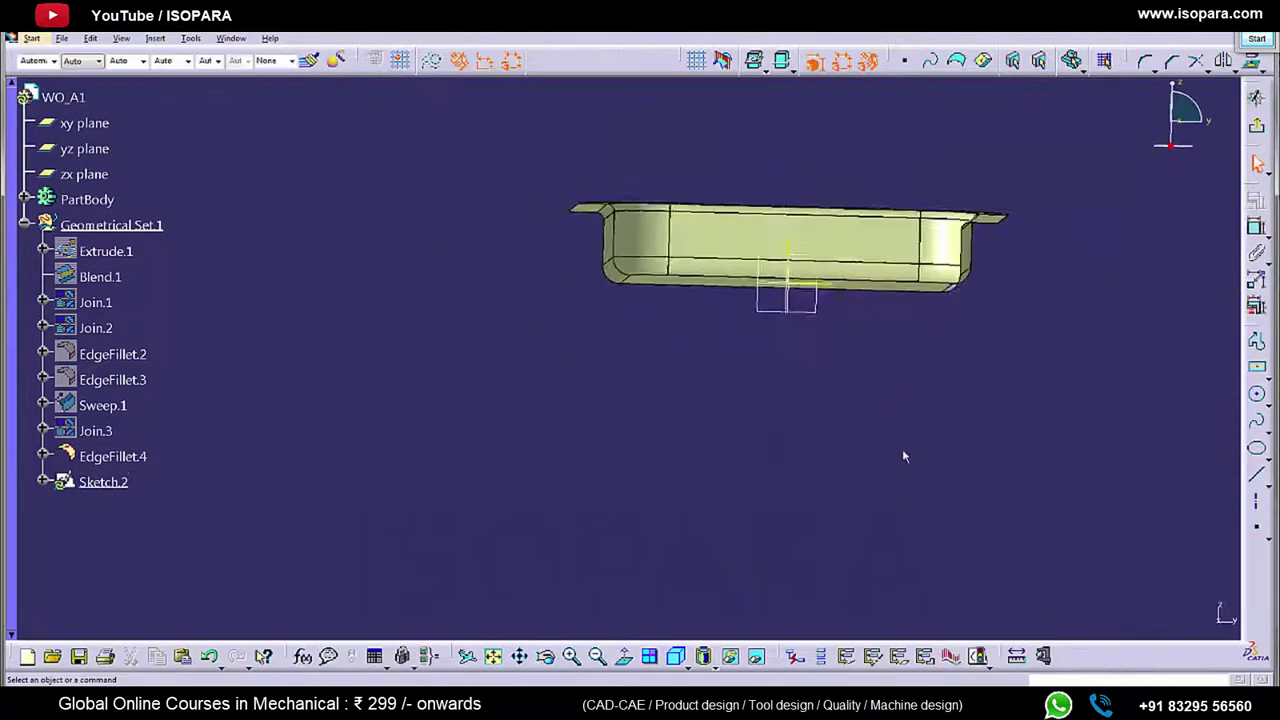
{"action": "left_click", "coordinate": [1256, 368]}
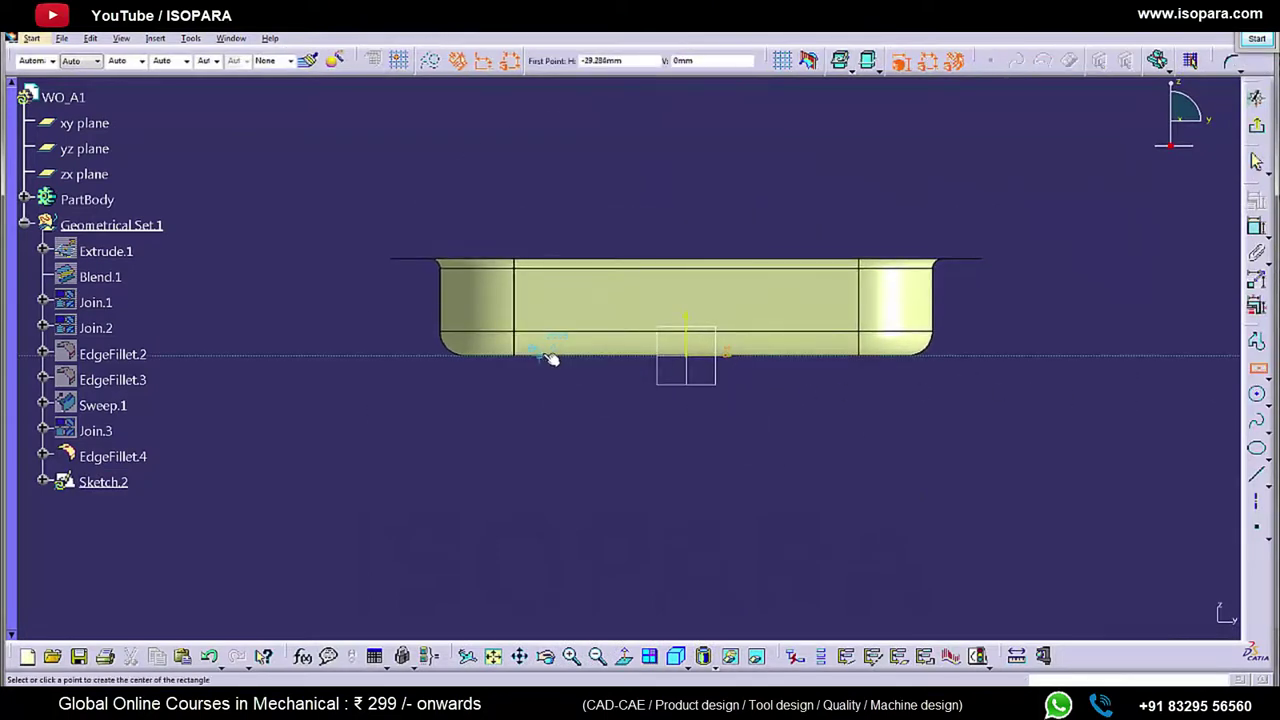
{"action": "left_click", "coordinate": [555, 351]}
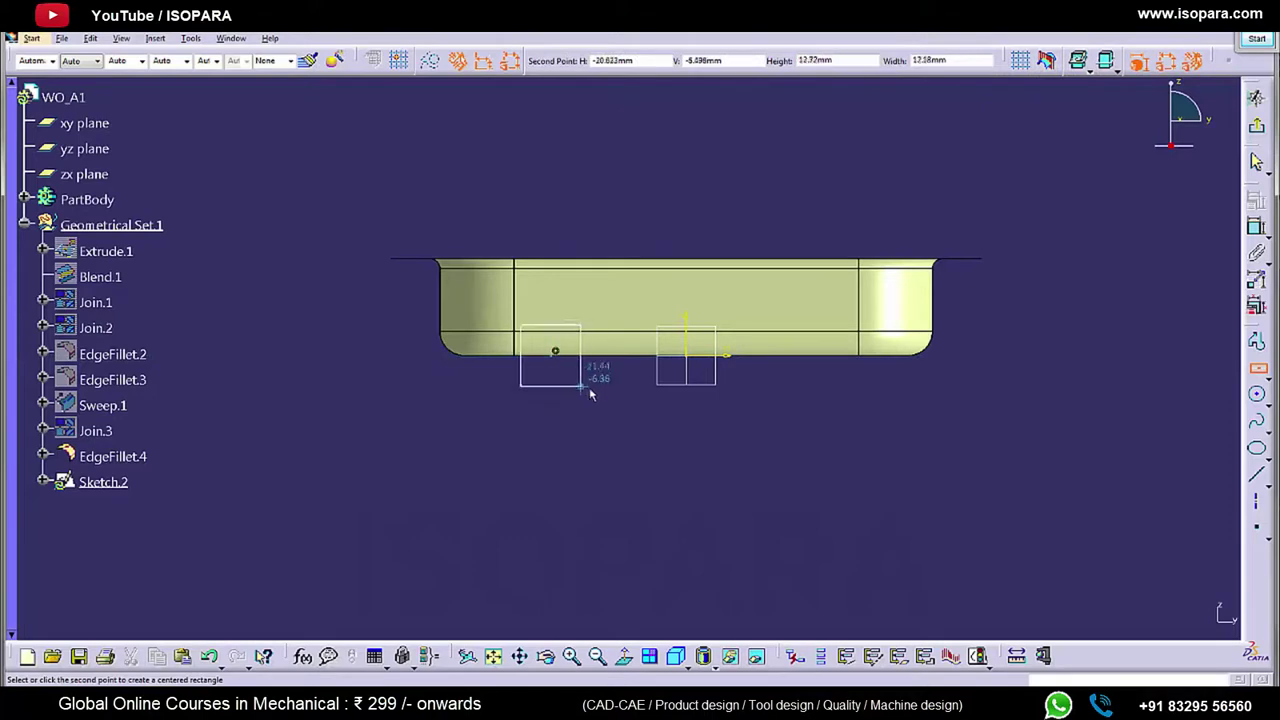
{"action": "left_click", "coordinate": [586, 390]}
{"action": "left_click", "coordinate": [622, 419]}
{"action": "middle_click_drag", "start_coordinate": [629, 426], "coordinate": [668, 366]}
Step: Set the channel rectangle's width to 15 mm and its height to 20 mm
{"action": "double_click", "coordinate": [598, 302]}
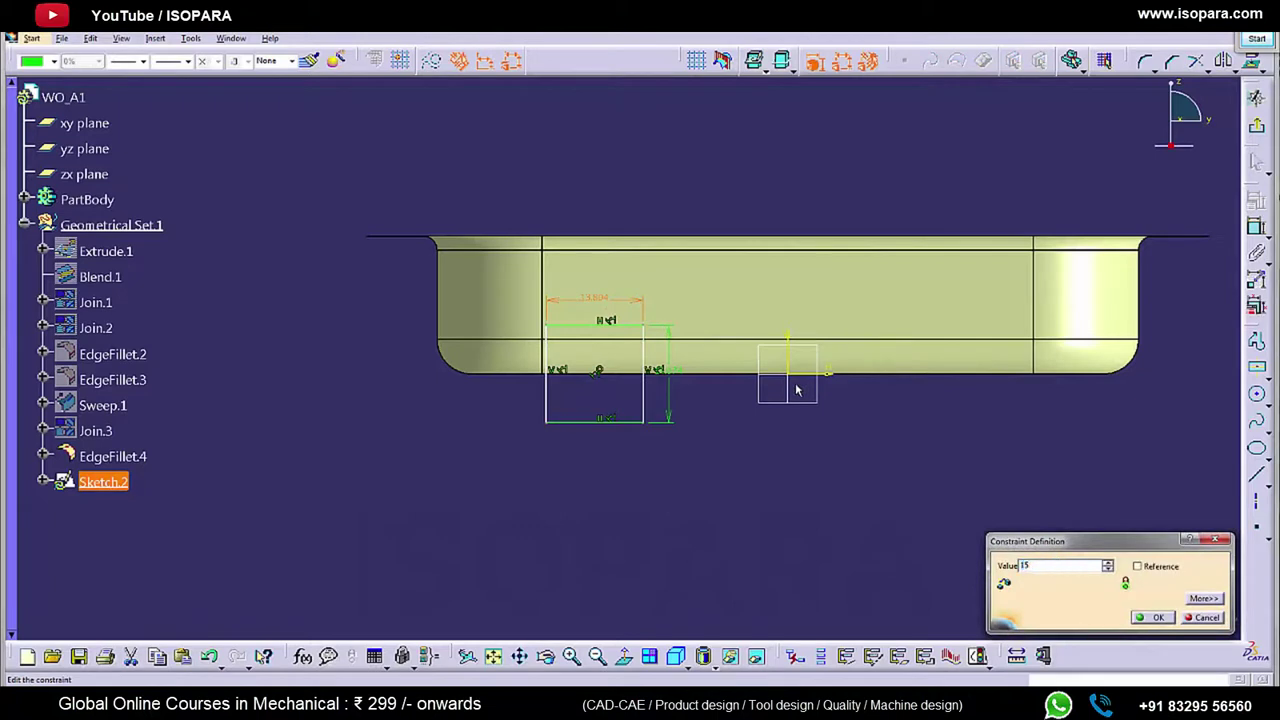
{"action": "key", "text": "Return"}
{"action": "double_click", "coordinate": [685, 373]}
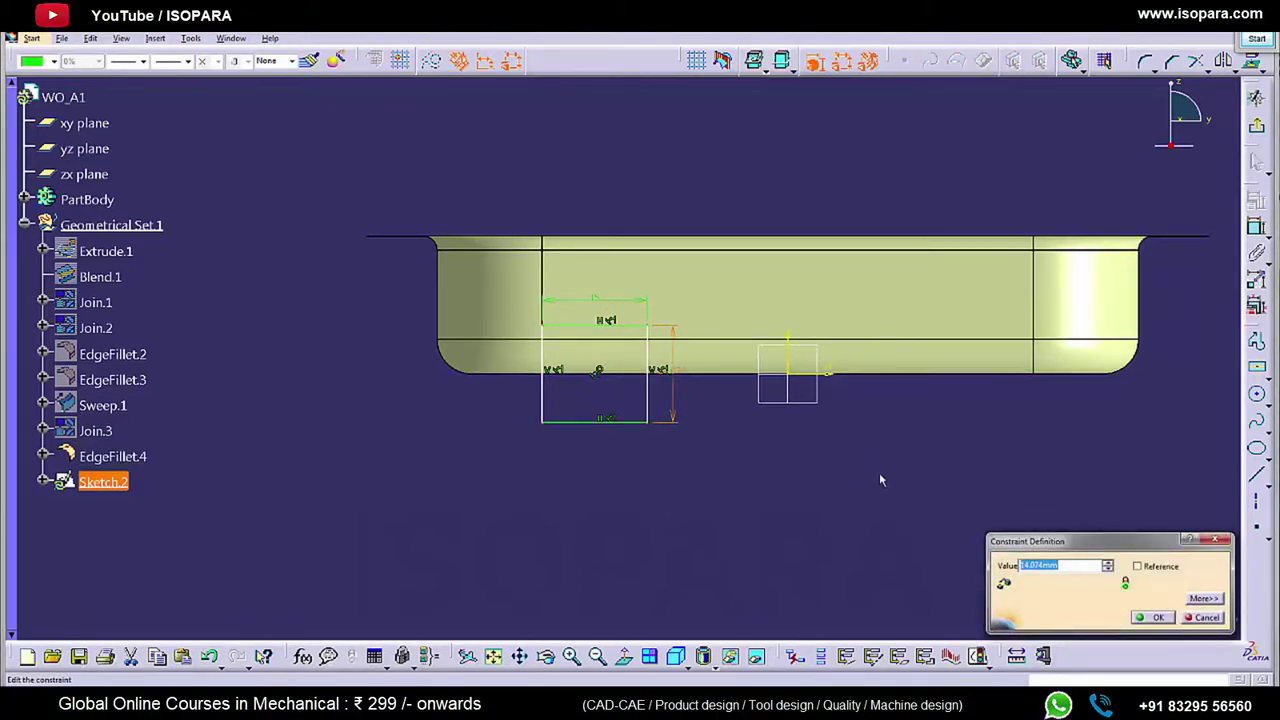
{"action": "type", "text": "20"}
{"action": "key", "text": "Return"}
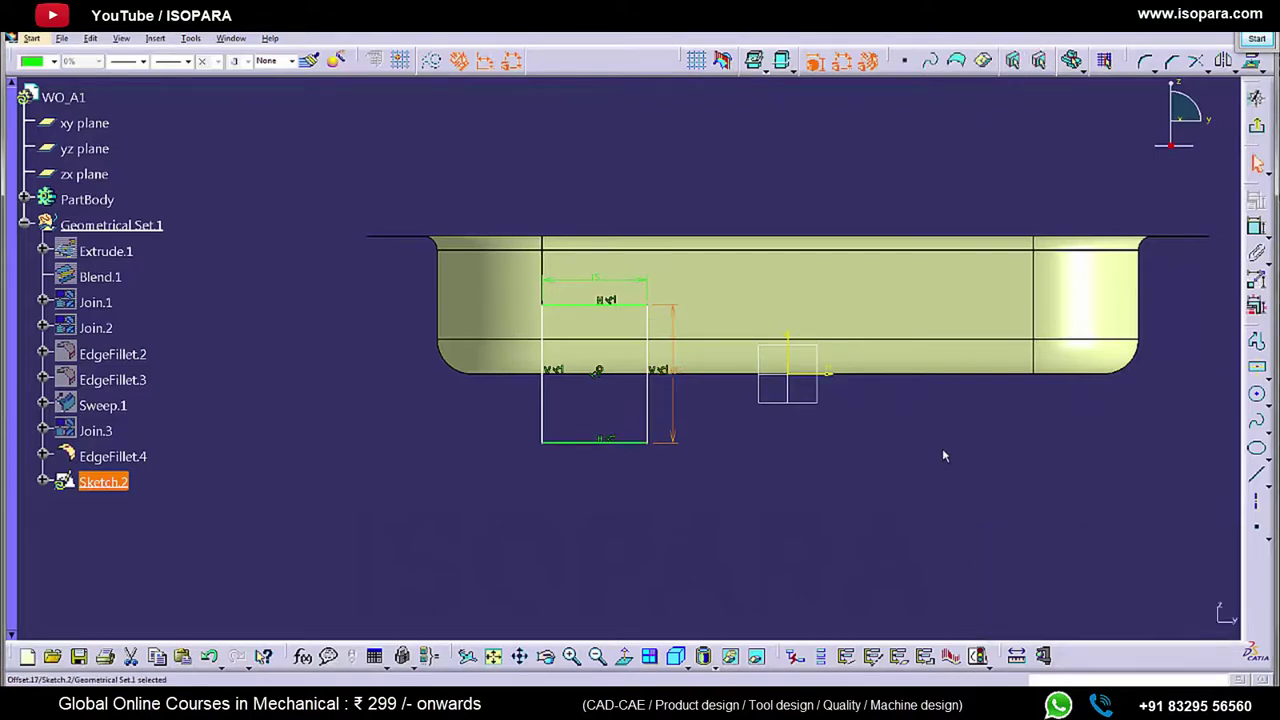
Step: Check the channel's offset in the drawing's section cut A-A and constrain the rectangle's nearer side 20 mm from the tray's side wall
{"action": "key", "text": "alt+Tab"}
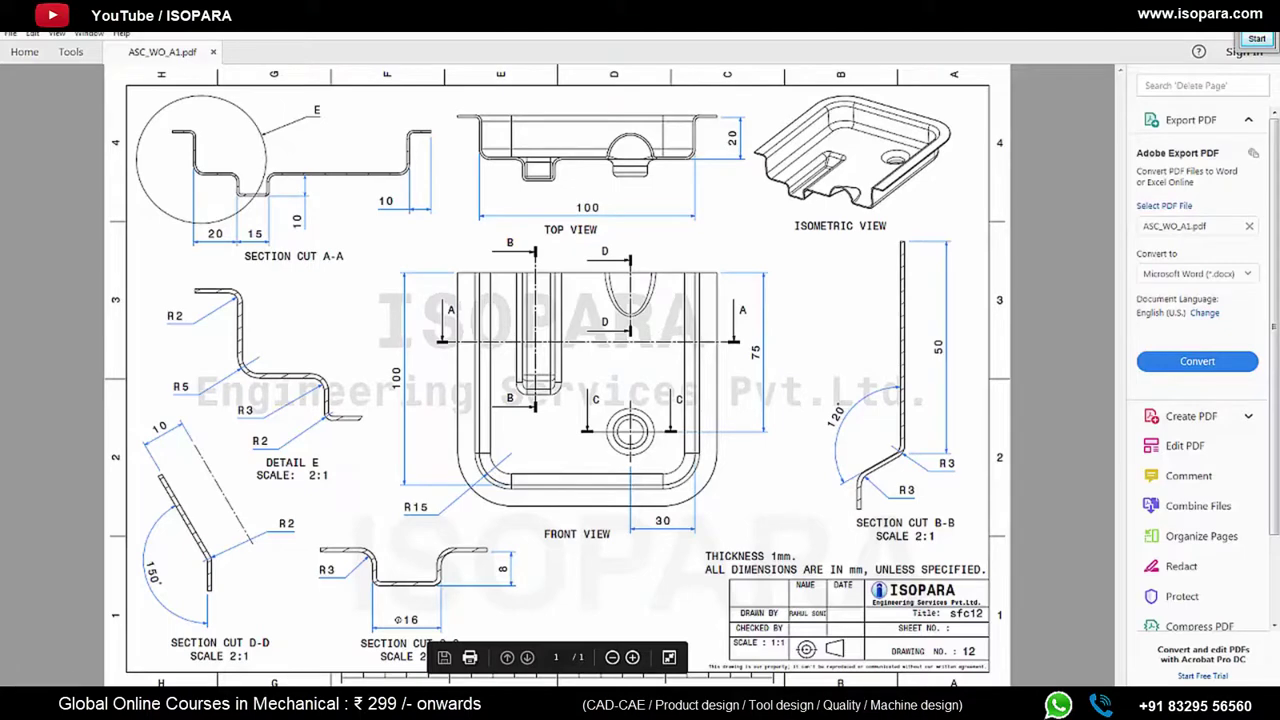
{"action": "key", "text": "alt+Tab"}
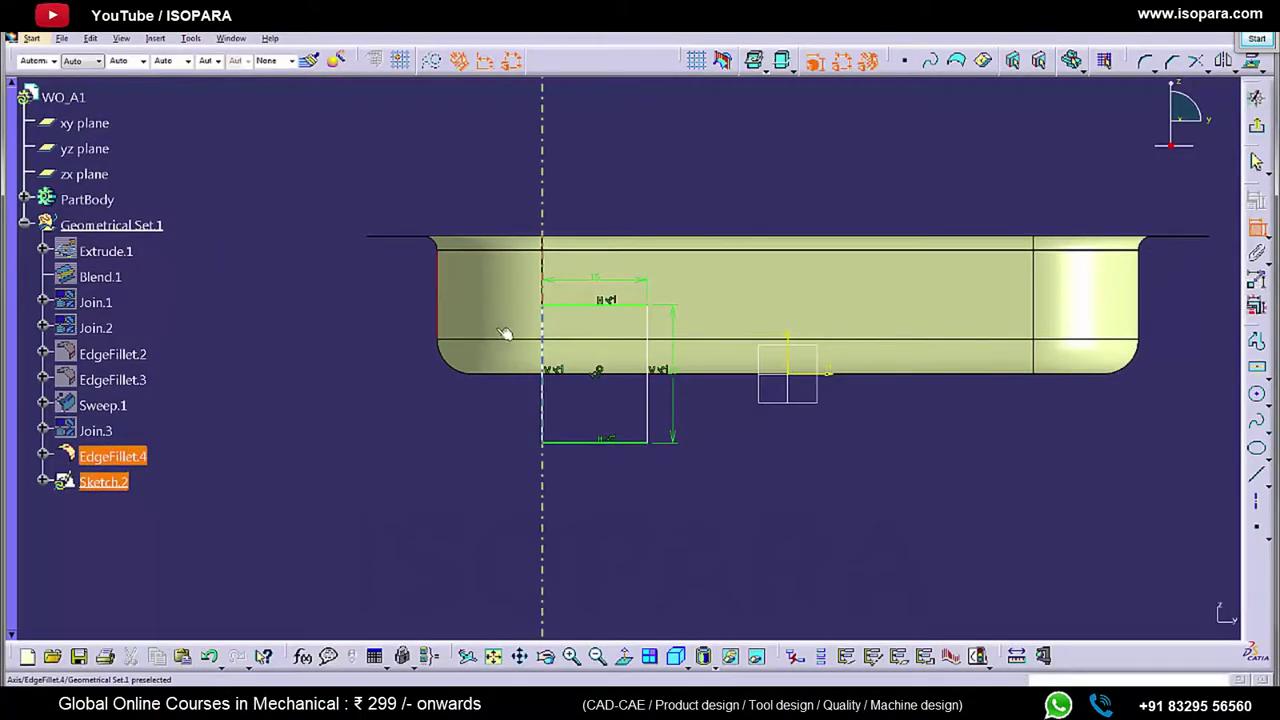
{"action": "left_click", "coordinate": [545, 325]}
{"action": "left_click", "coordinate": [500, 421]}
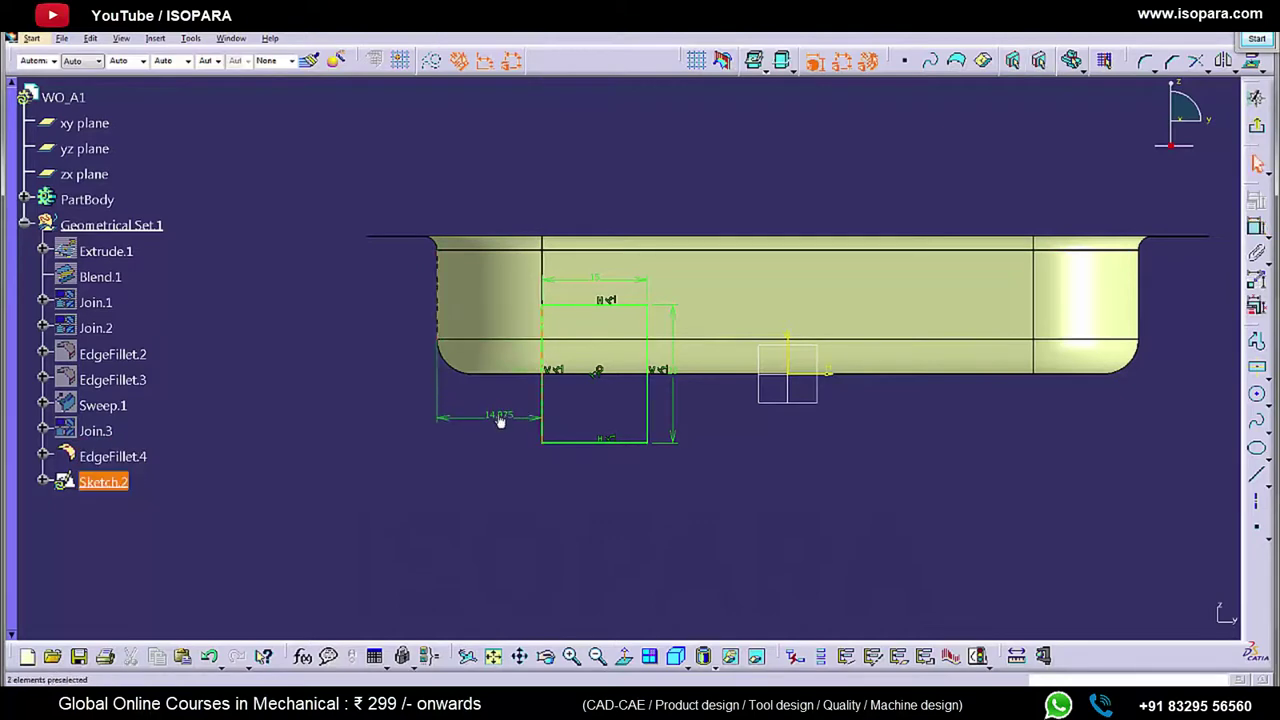
{"action": "double_click", "coordinate": [500, 420]}
{"action": "key", "text": "Return"}
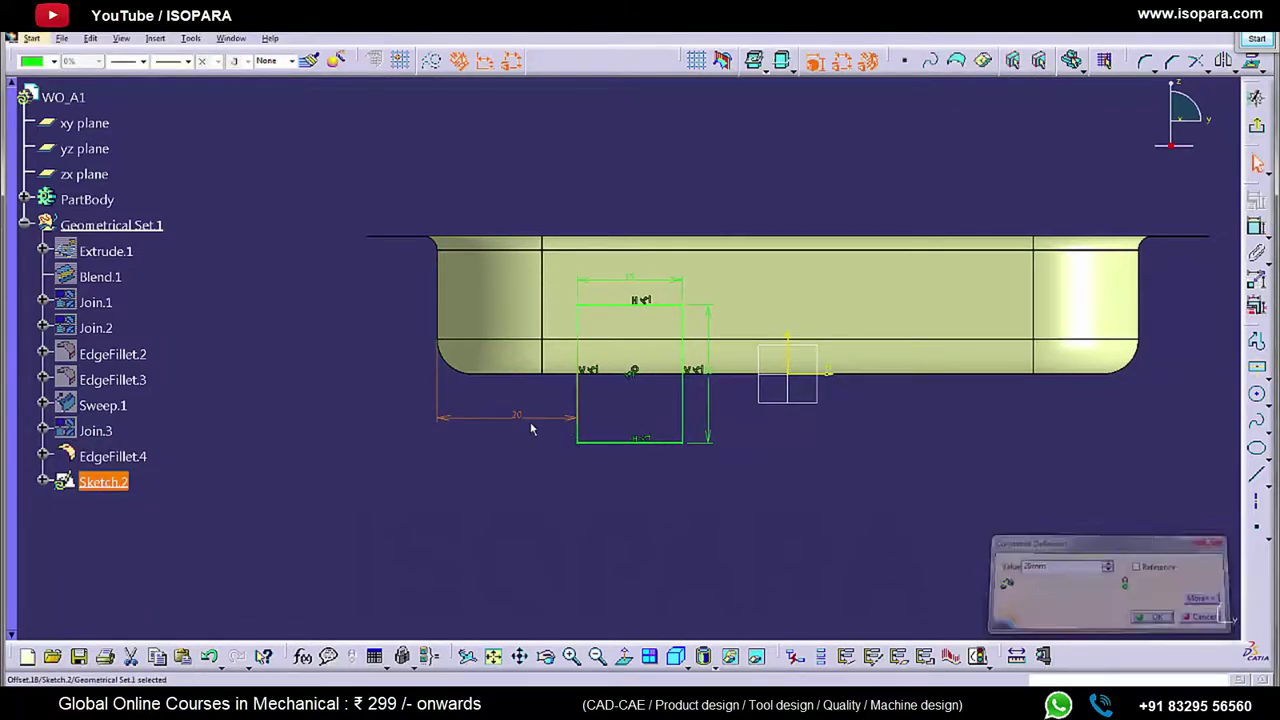
{"action": "left_click", "coordinate": [770, 490]}
{"action": "middle_click_drag", "start_coordinate": [731, 414], "coordinate": [656, 370]}
{"action": "middle_click_drag", "start_coordinate": [655, 492], "coordinate": [670, 470]}
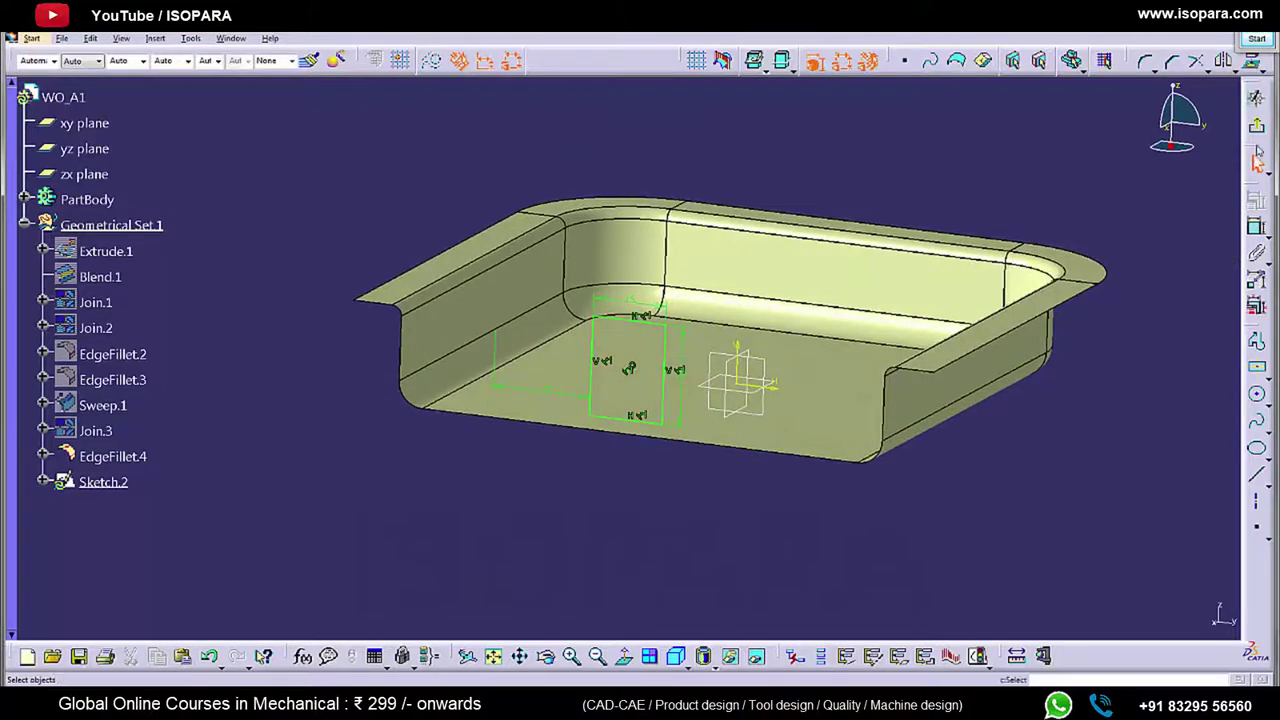
Step: Finish the sketch and extrude the rectangle as a surface 50 mm toward the tray's open end
{"action": "left_click", "coordinate": [1257, 128]}
{"action": "mouse_move", "coordinate": [766, 380]}
{"action": "middle_mouse_down"}
{"action": "mouse_move", "coordinate": [706, 394]}
{"action": "mouse_move", "coordinate": [523, 522]}
{"action": "middle_mouse_up"}
{"action": "key", "text": "alt+Tab"}
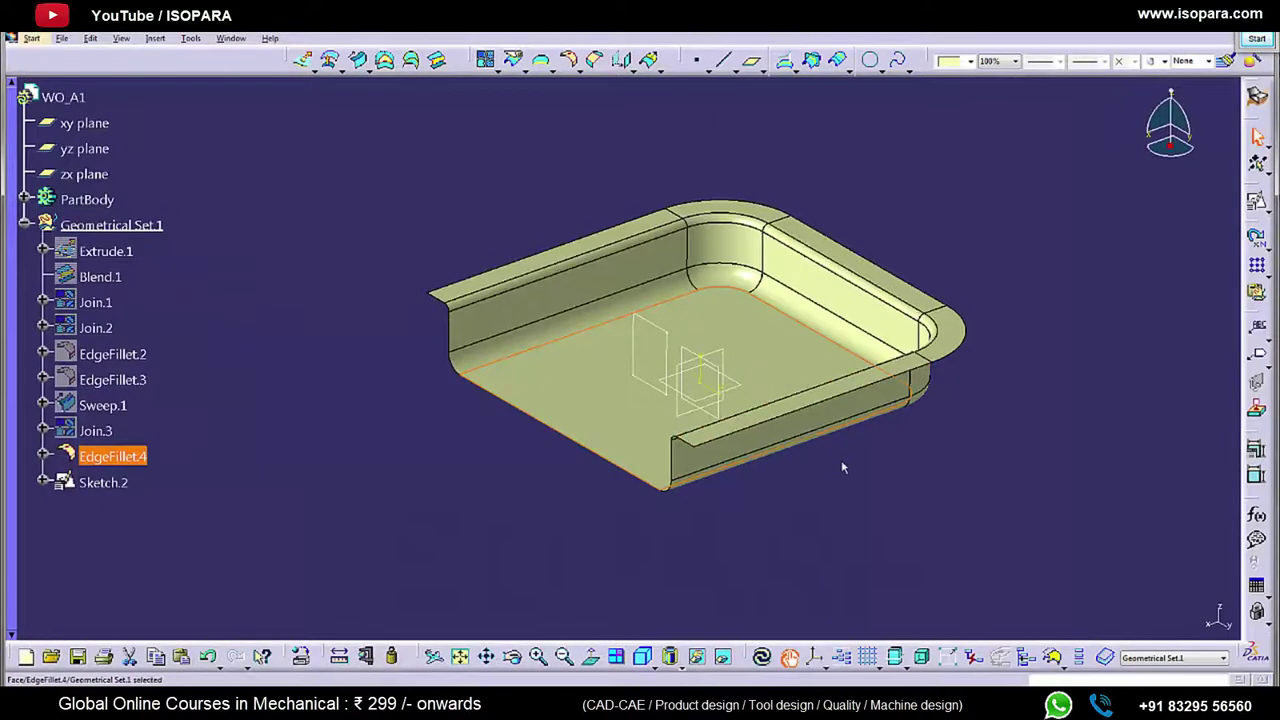
{"action": "middle_click_drag", "start_coordinate": [842, 467], "coordinate": [598, 362]}
{"action": "left_click", "coordinate": [304, 60]}
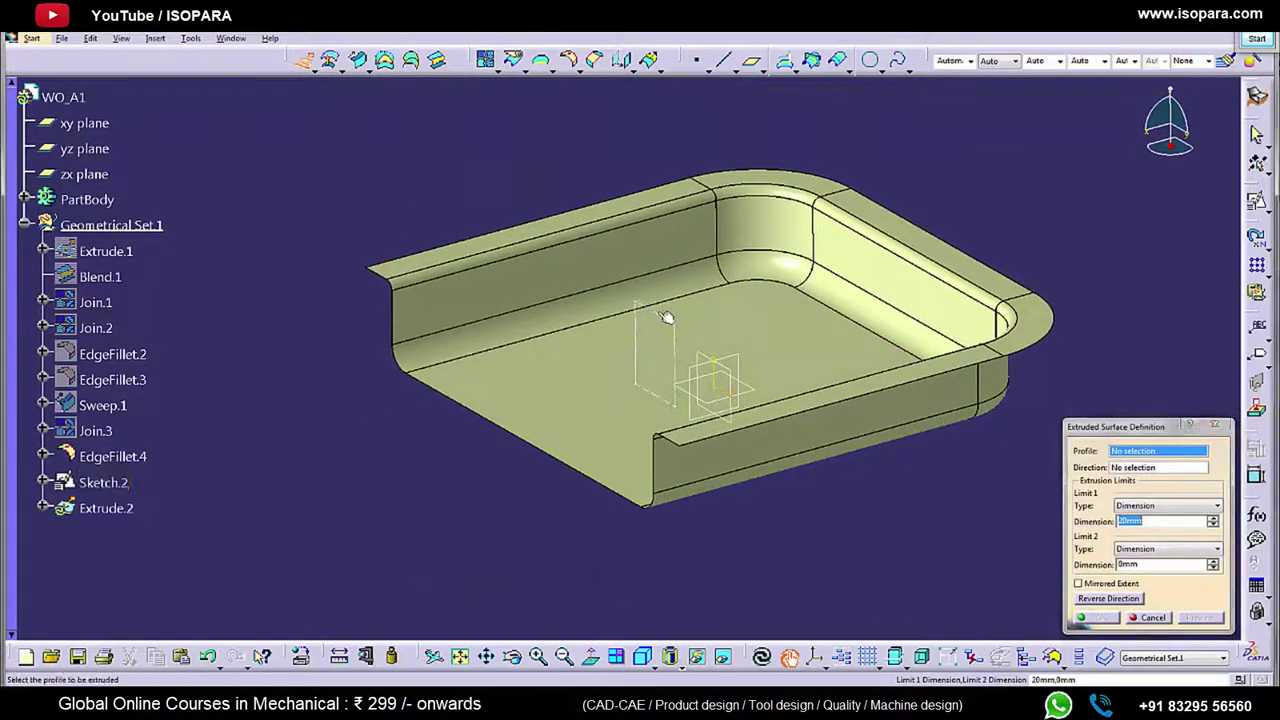
{"action": "left_click", "coordinate": [668, 317]}
{"action": "mouse_move", "coordinate": [665, 325]}
{"action": "middle_mouse_down"}
{"action": "mouse_move", "coordinate": [505, 405]}
{"action": "mouse_move", "coordinate": [592, 366]}
{"action": "middle_mouse_up"}
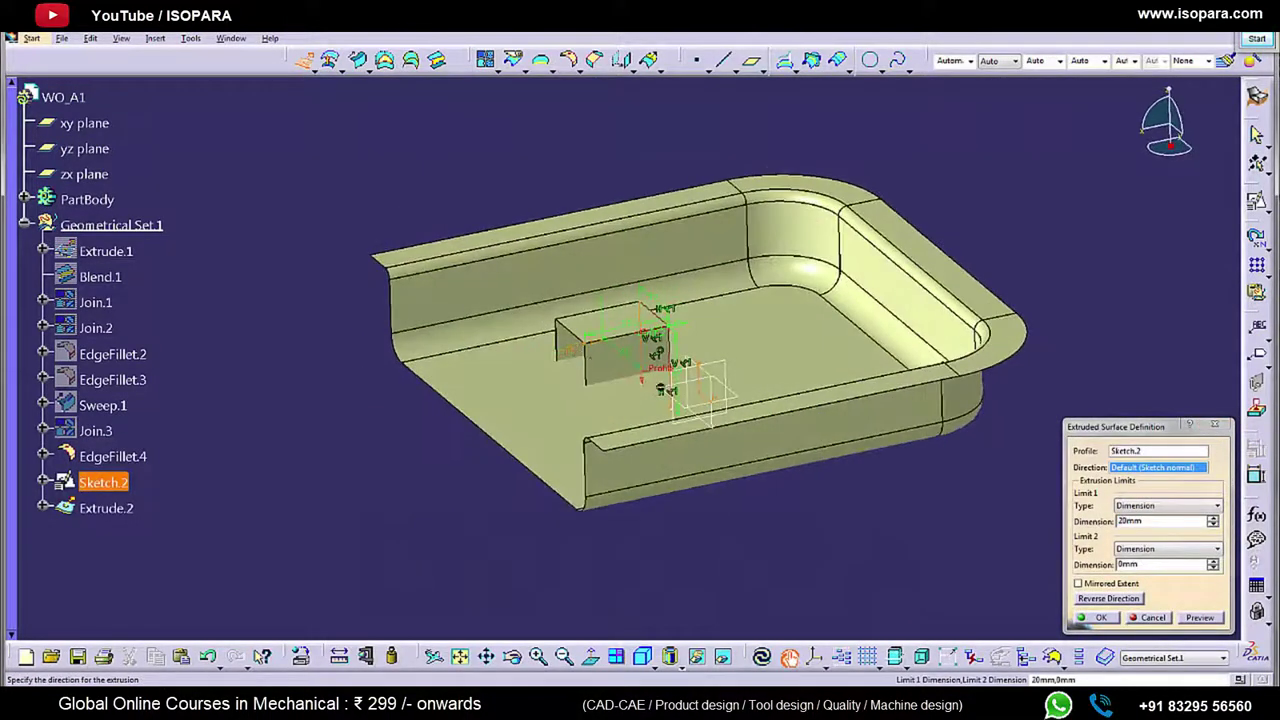
{"action": "left_click_drag", "start_coordinate": [1160, 521], "coordinate": [1005, 511]}
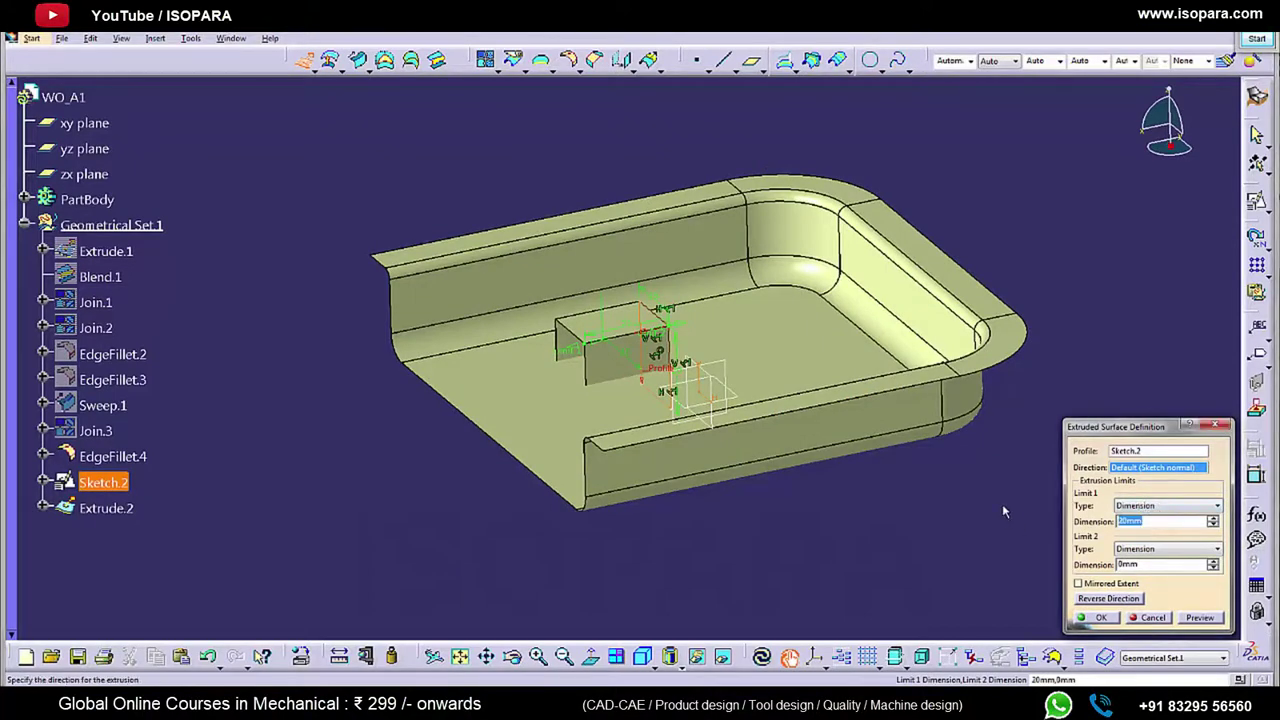
{"action": "key", "text": "Return"}
Step: Hide the channel sketch and check the angle of the channel's closed end in section cut B-B of the drawing
{"action": "mouse_move", "coordinate": [785, 455]}
{"action": "middle_mouse_down"}
{"action": "mouse_move", "coordinate": [634, 497]}
{"action": "mouse_move", "coordinate": [685, 357]}
{"action": "mouse_move", "coordinate": [637, 398]}
{"action": "middle_mouse_up"}
{"action": "right_click", "coordinate": [667, 311]}
{"action": "left_click", "coordinate": [696, 352]}
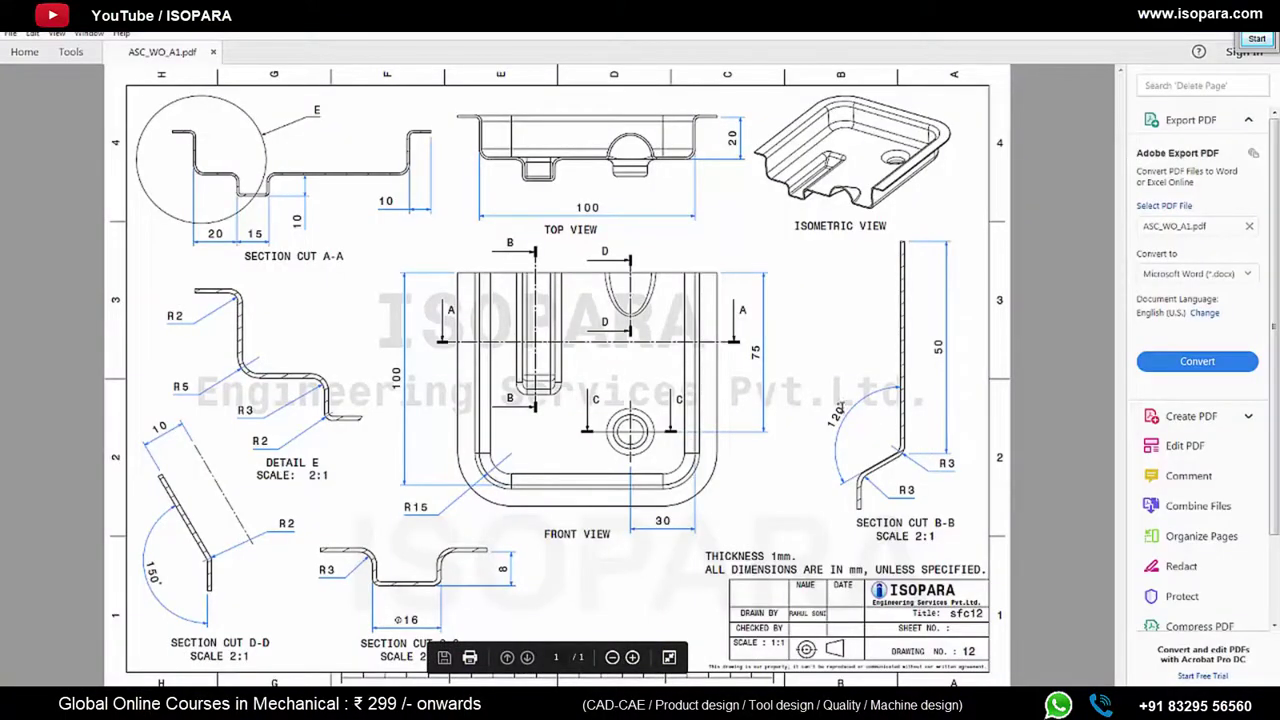
{"action": "left_click", "coordinate": [800, 468]}
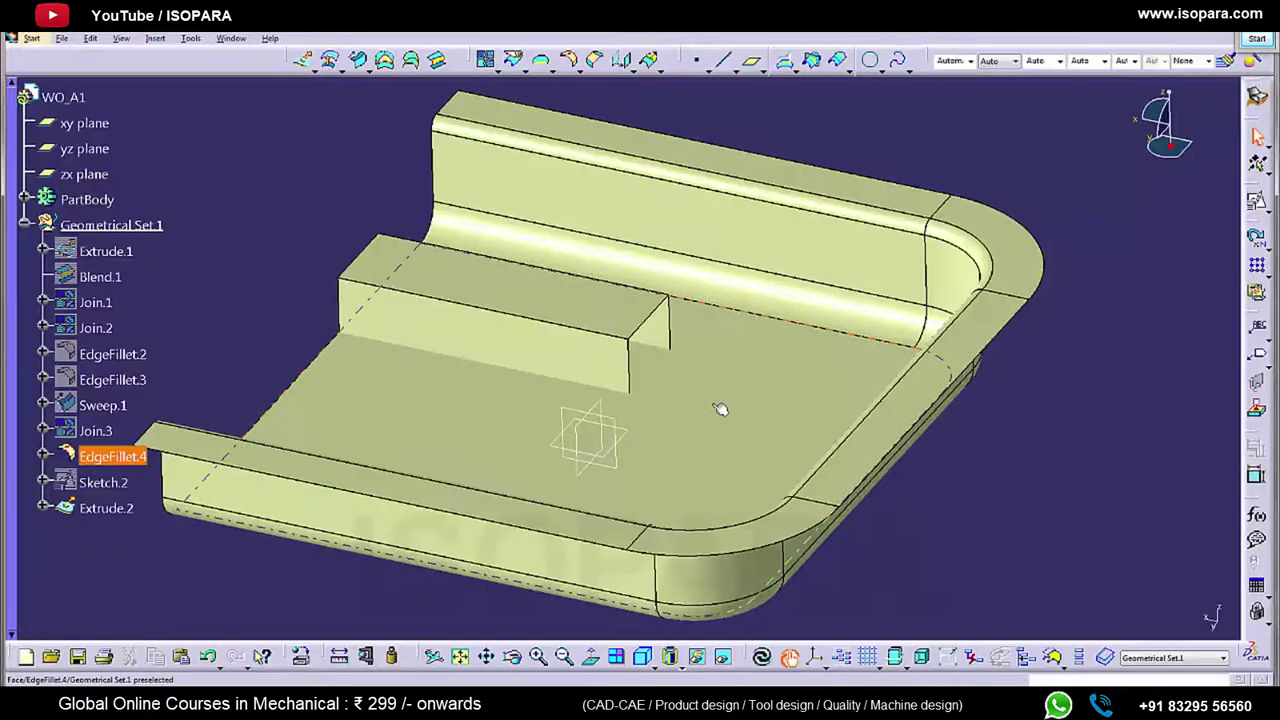
Step: Set up a reference-surface sweep from the channel floor's inner end edge, at 120° to the extruded surface, and preview it
{"action": "mouse_move", "coordinate": [600, 434]}
{"action": "middle_mouse_down"}
{"action": "mouse_move", "coordinate": [560, 440]}
{"action": "mouse_move", "coordinate": [640, 380]}
{"action": "mouse_move", "coordinate": [722, 383]}
{"action": "mouse_move", "coordinate": [666, 200]}
{"action": "mouse_move", "coordinate": [648, 380]}
{"action": "mouse_move", "coordinate": [694, 383]}
{"action": "middle_mouse_up"}
{"action": "middle_click_drag", "start_coordinate": [759, 325], "coordinate": [661, 104]}
{"action": "left_click", "coordinate": [360, 60]}
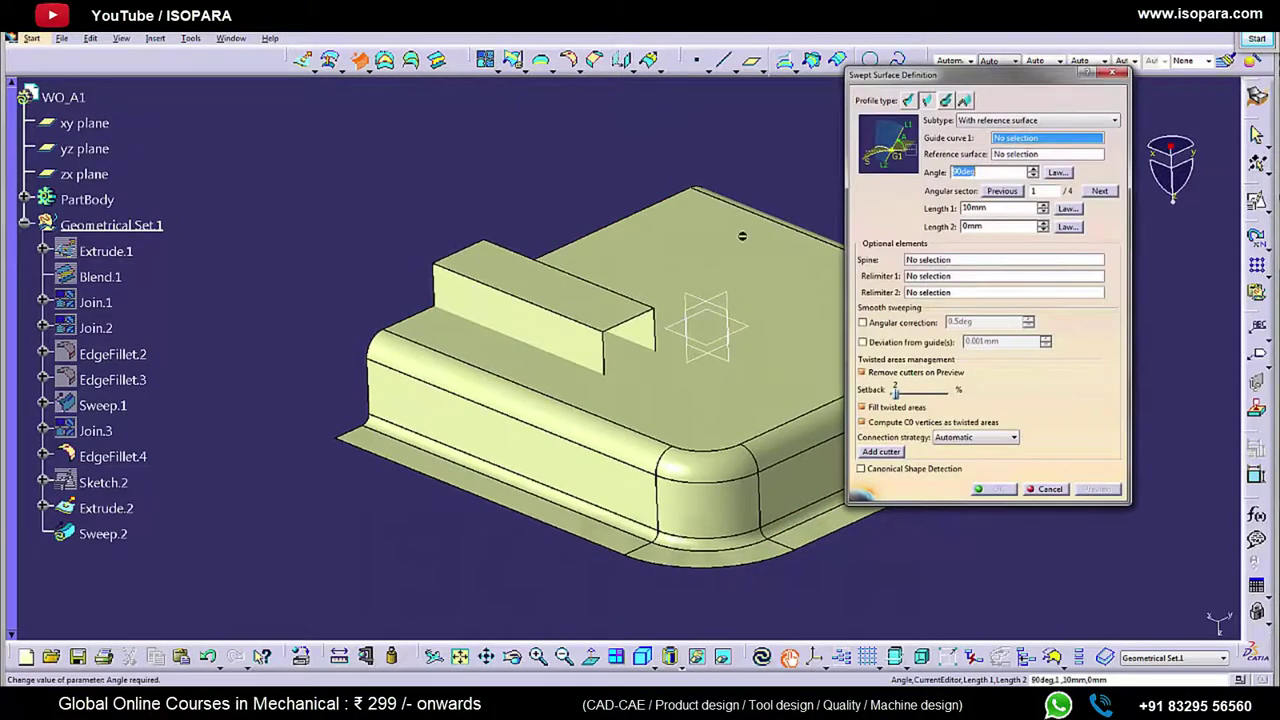
{"action": "left_click", "coordinate": [639, 319]}
{"action": "left_click", "coordinate": [611, 314]}
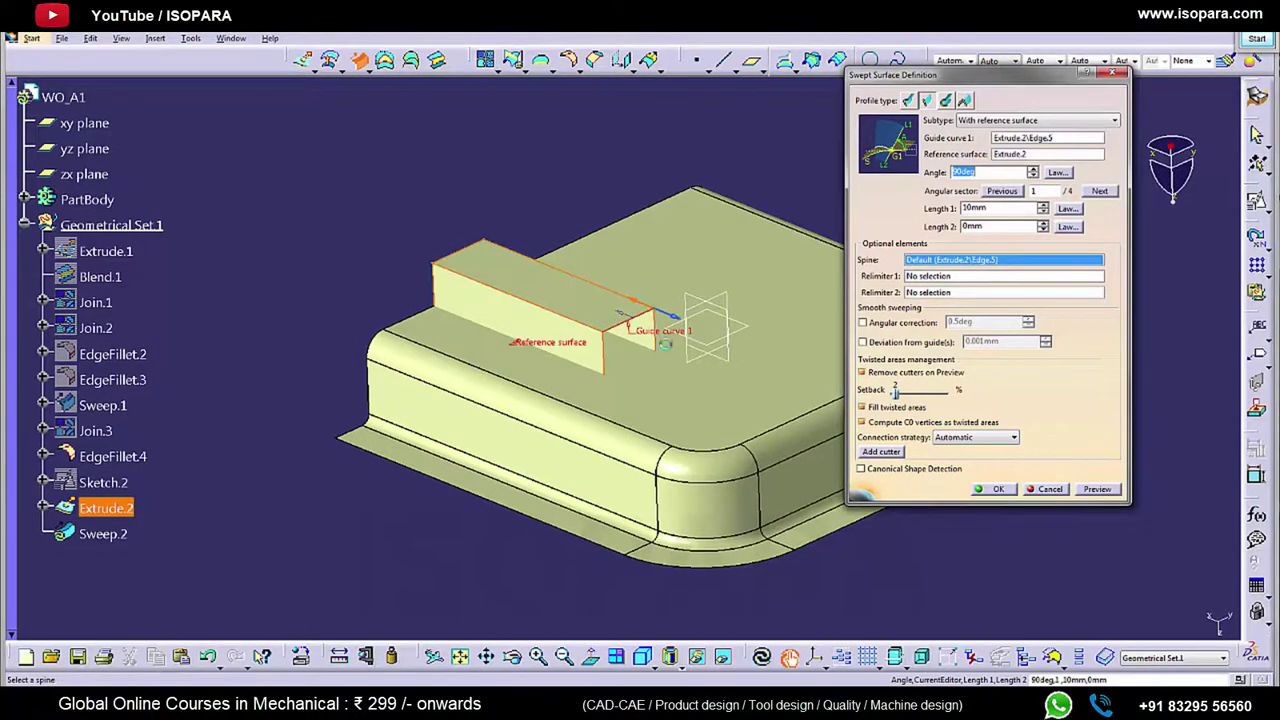
{"action": "middle_click_drag", "start_coordinate": [652, 320], "coordinate": [677, 330]}
{"action": "left_click_drag", "start_coordinate": [980, 173], "coordinate": [855, 190]}
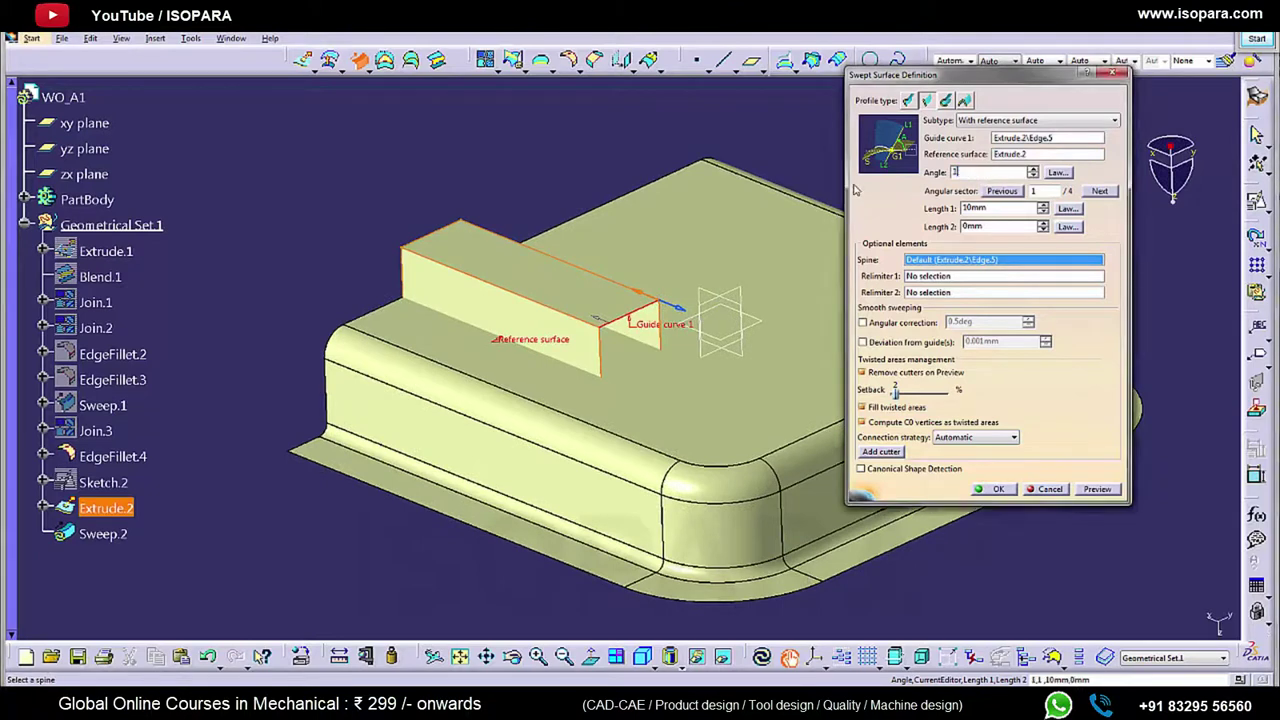
{"action": "left_click", "coordinate": [1095, 490]}
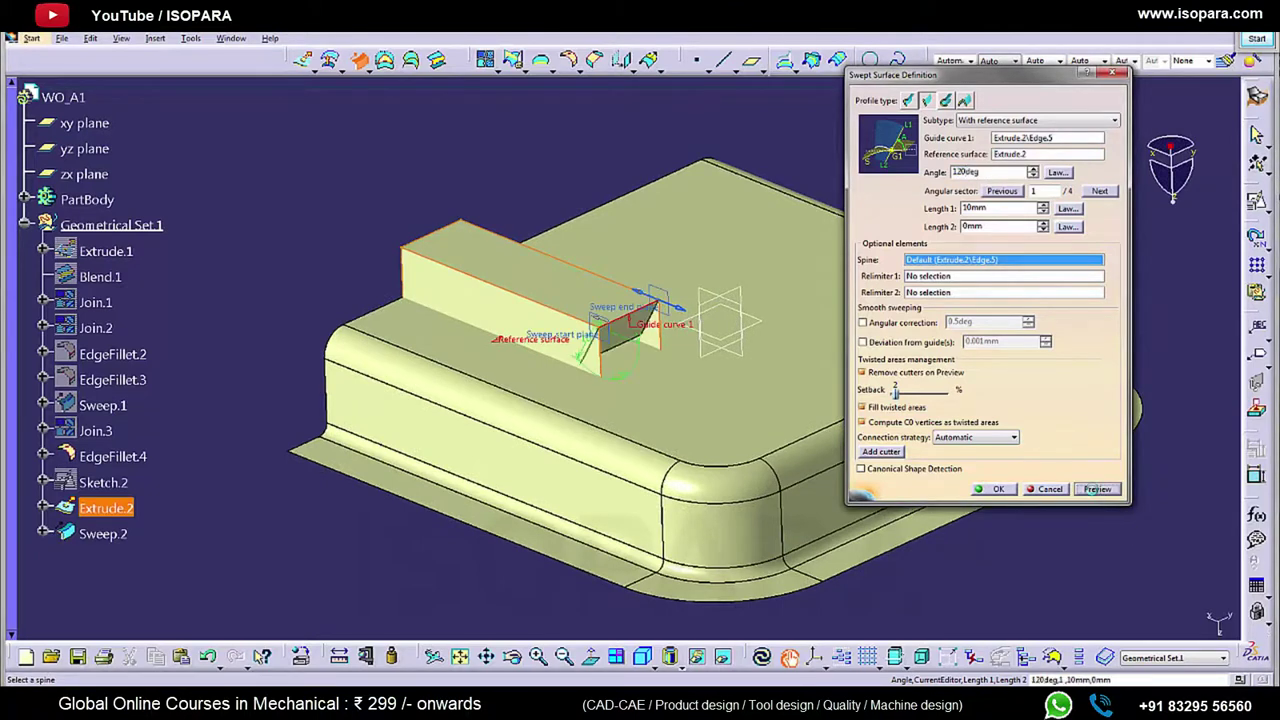
Step: Switch the sweep to angular sector 4, increase its length, and create the sloped end surface
{"action": "left_click", "coordinate": [1010, 192]}
{"action": "left_click", "coordinate": [1098, 489]}
{"action": "middle_click_drag", "start_coordinate": [811, 303], "coordinate": [813, 255]}
{"action": "left_click", "coordinate": [1001, 207]}
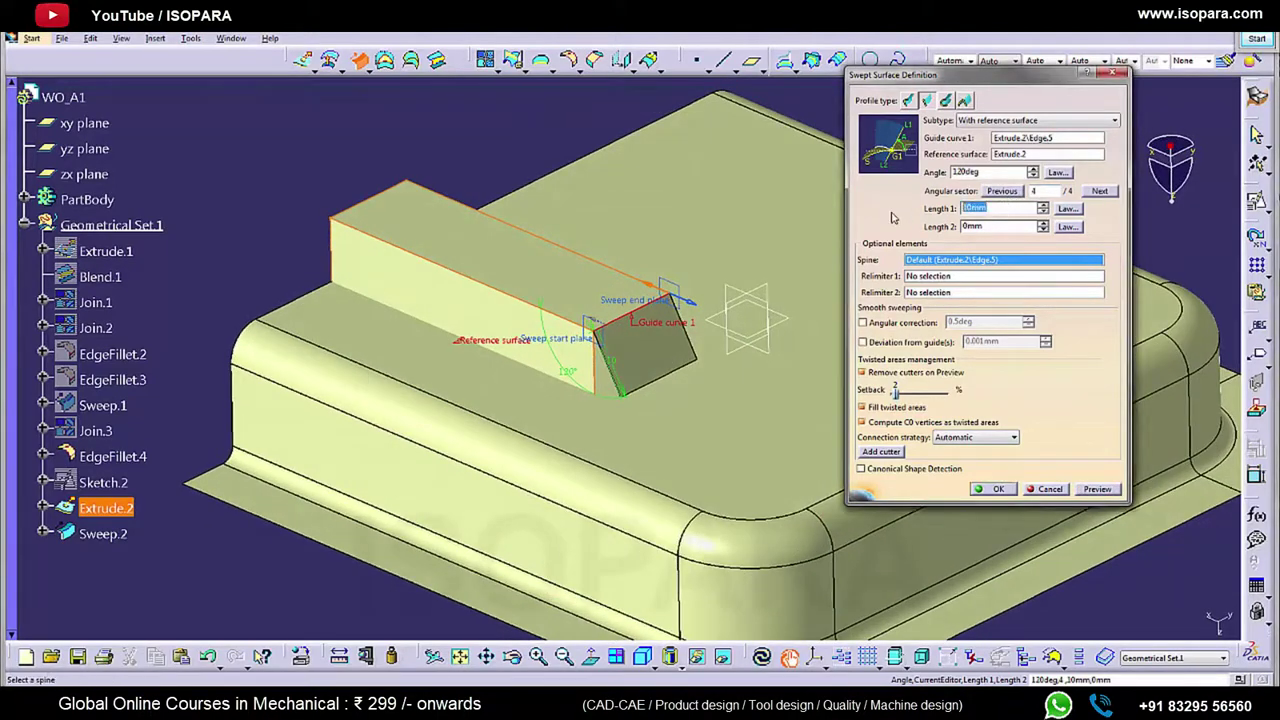
{"action": "left_click", "coordinate": [988, 489]}
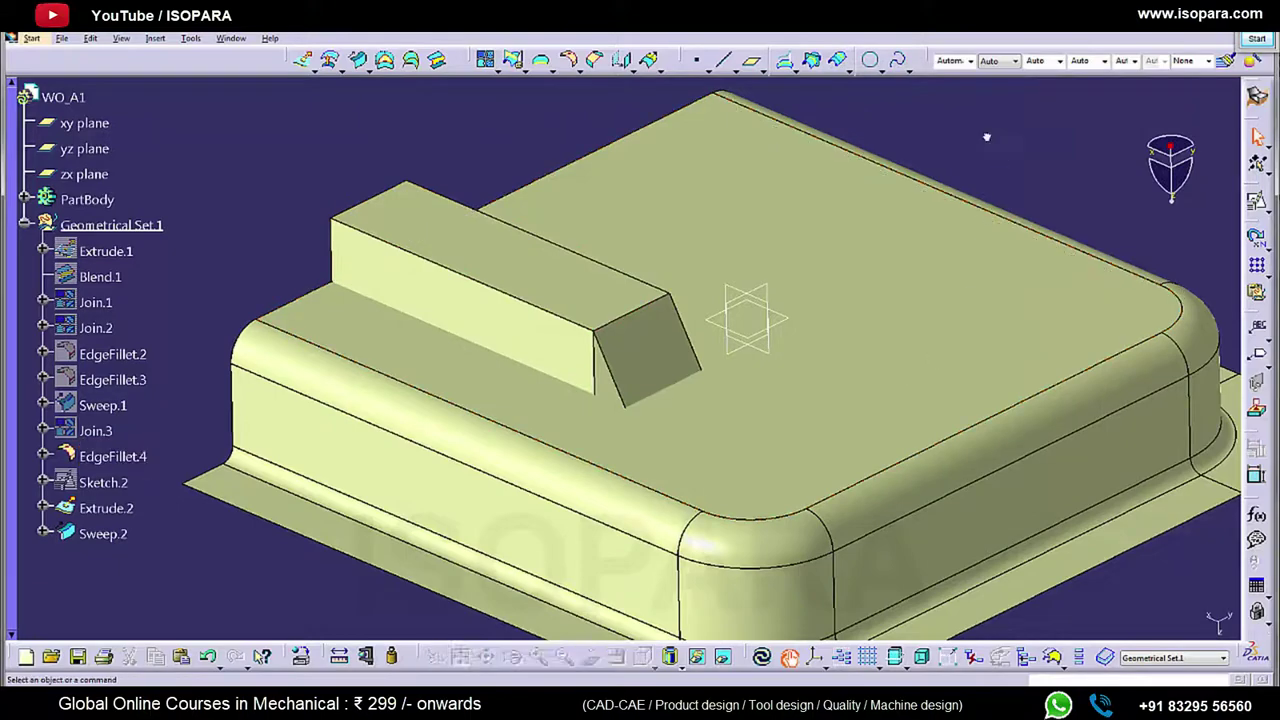
Step: Extrapolate one channel side wall 10 mm from its vertical end edge with curvature continuity
{"action": "left_click", "coordinate": [649, 60]}
{"action": "middle_click_drag", "start_coordinate": [660, 440], "coordinate": [631, 373]}
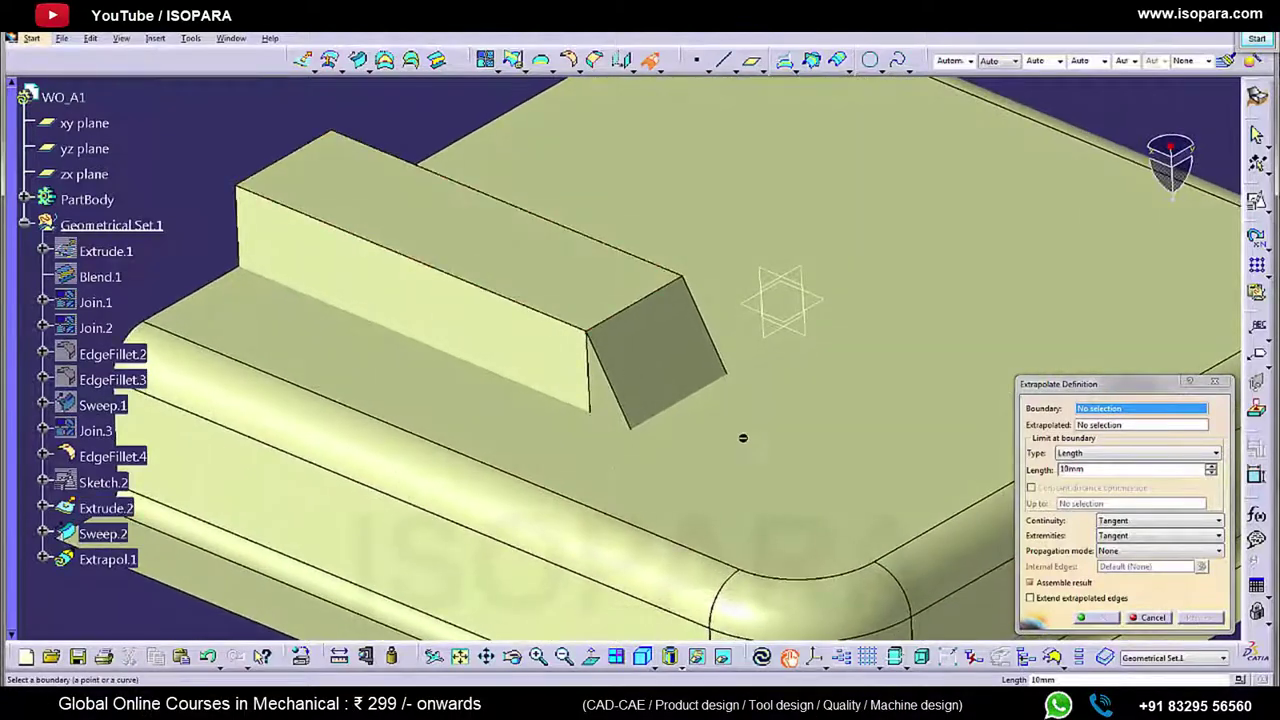
{"action": "left_click", "coordinate": [588, 378]}
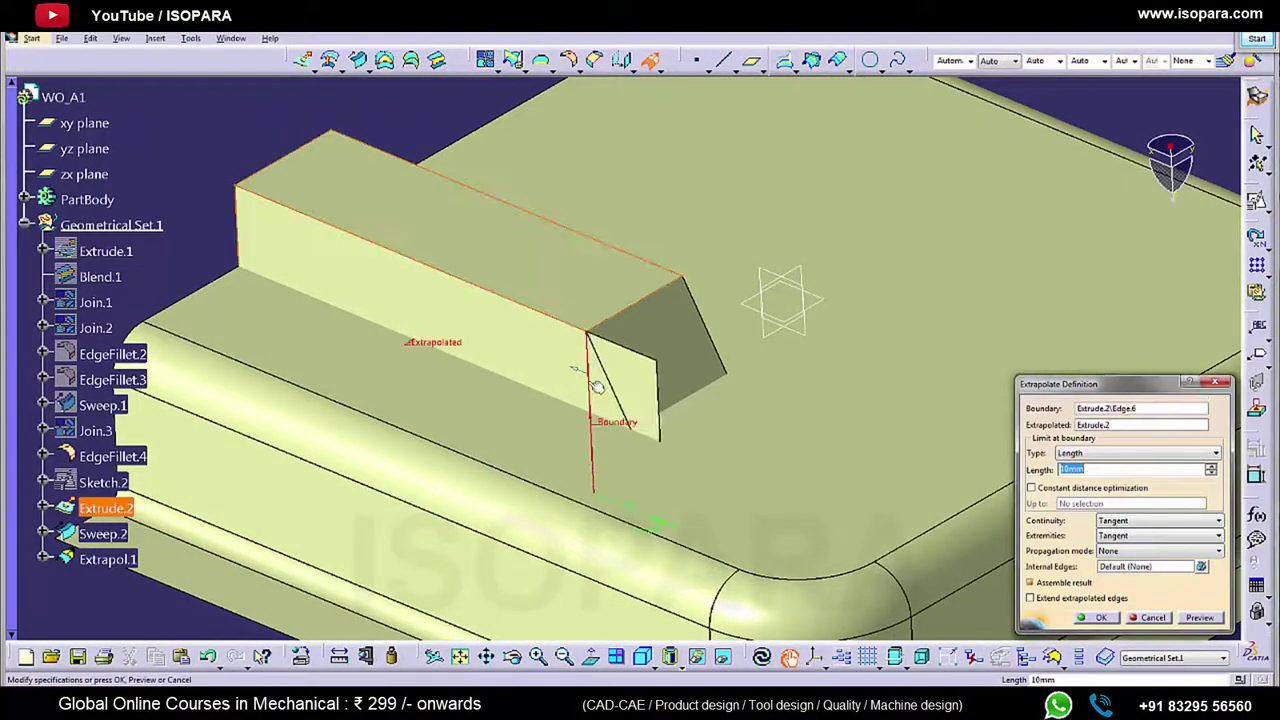
{"action": "left_click", "coordinate": [1129, 521]}
{"action": "left_click", "coordinate": [1125, 543]}
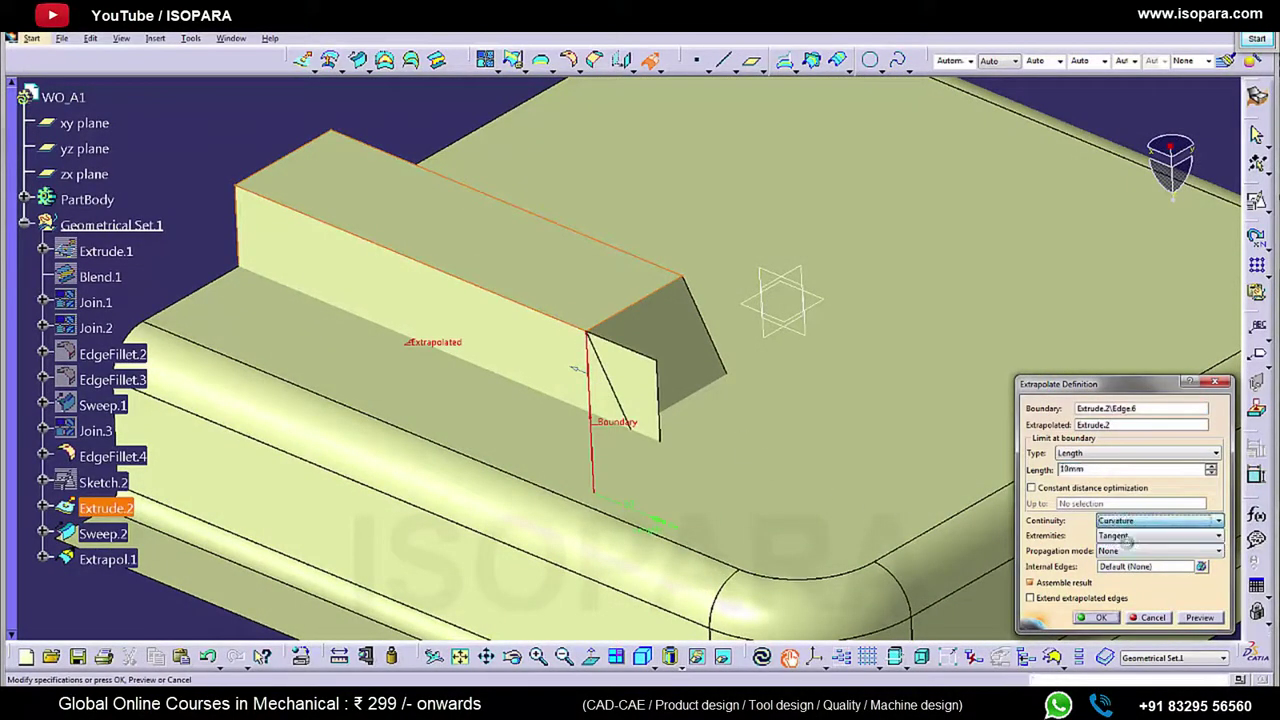
{"action": "left_click", "coordinate": [1101, 617]}
Step: Extrapolate the channel's opposite side wall from its vertical end edge past the sloped surface
{"action": "middle_click_drag", "start_coordinate": [843, 499], "coordinate": [745, 450]}
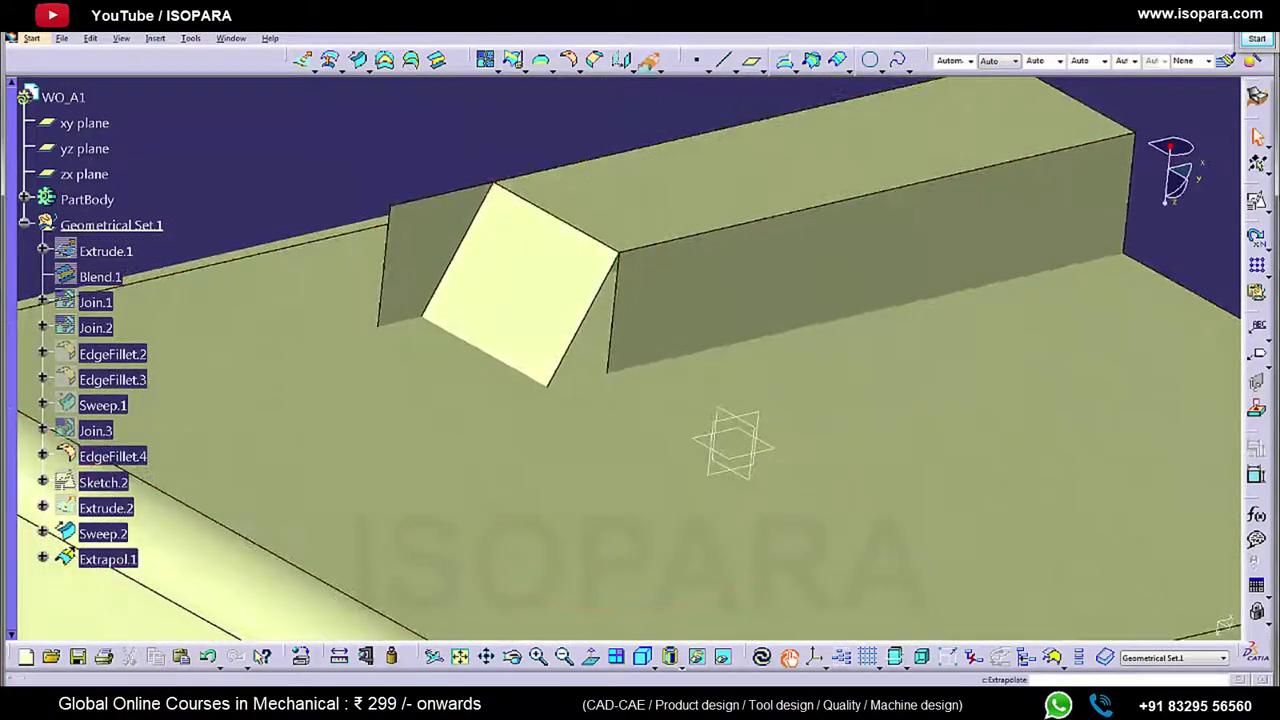
{"action": "left_click", "coordinate": [650, 60]}
{"action": "left_click", "coordinate": [620, 280]}
{"action": "left_click", "coordinate": [1100, 620]}
{"action": "middle_click_drag", "start_coordinate": [808, 541], "coordinate": [742, 472]}
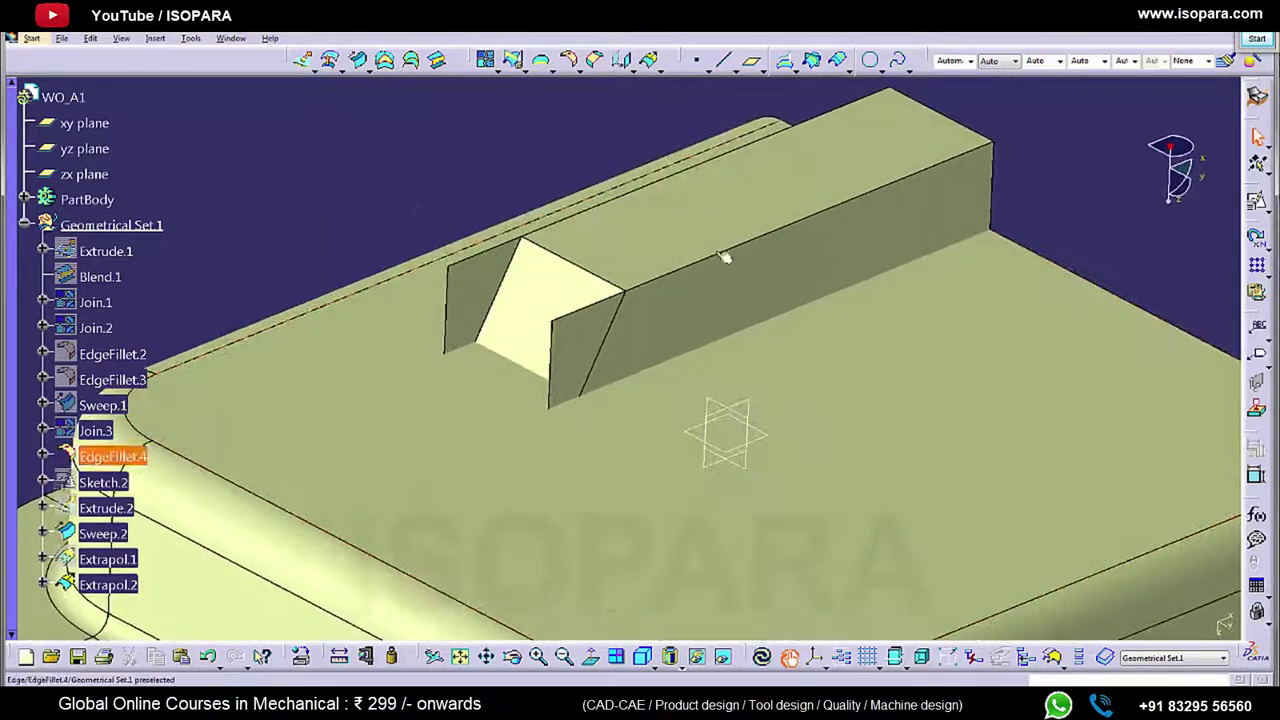
Step: Trim the extrapolated channel and the sloped end surface against each other to close the channel's end
{"action": "left_click", "coordinate": [514, 61]}
{"action": "left_click", "coordinate": [557, 289]}
{"action": "left_click", "coordinate": [671, 294]}
{"action": "left_click", "coordinate": [1100, 618]}
{"action": "middle_click_drag", "start_coordinate": [1100, 618], "coordinate": [727, 377]}
Step: Fillet the trimmed channel's edge where its floor meets the sloped end
{"action": "left_click", "coordinate": [568, 60]}
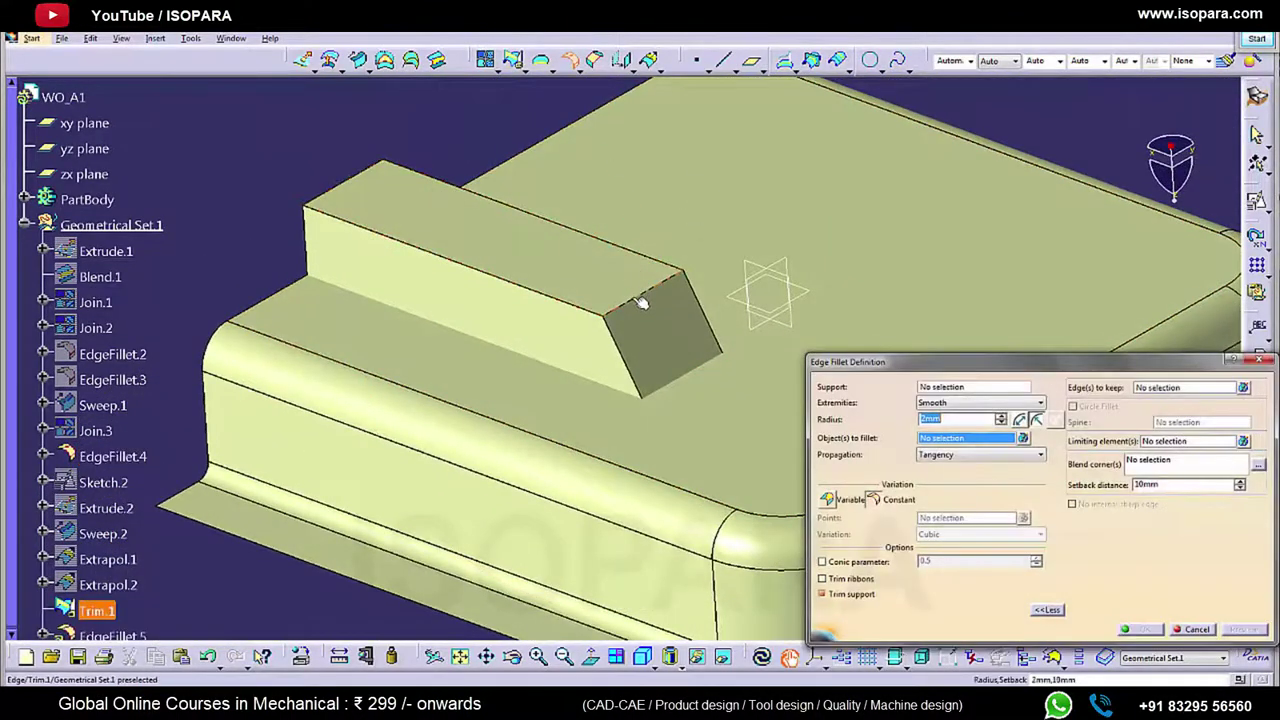
{"action": "left_click", "coordinate": [641, 303]}
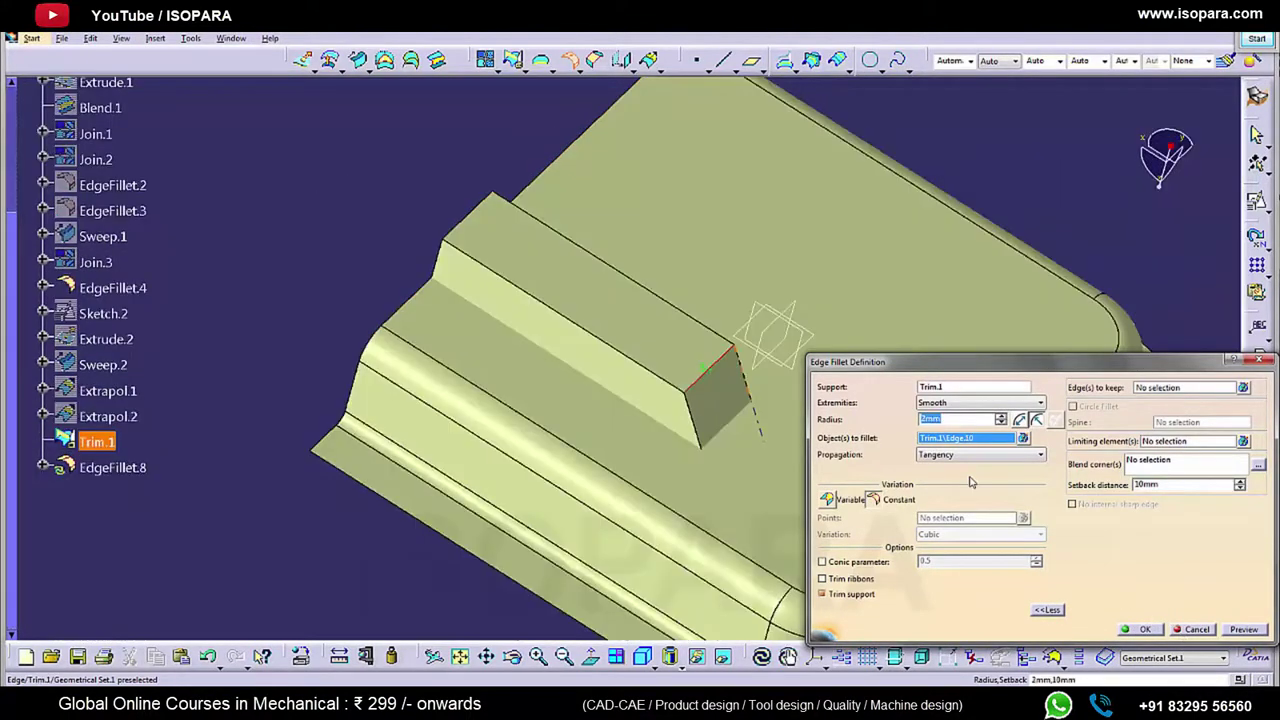
{"action": "left_click", "coordinate": [1140, 629]}
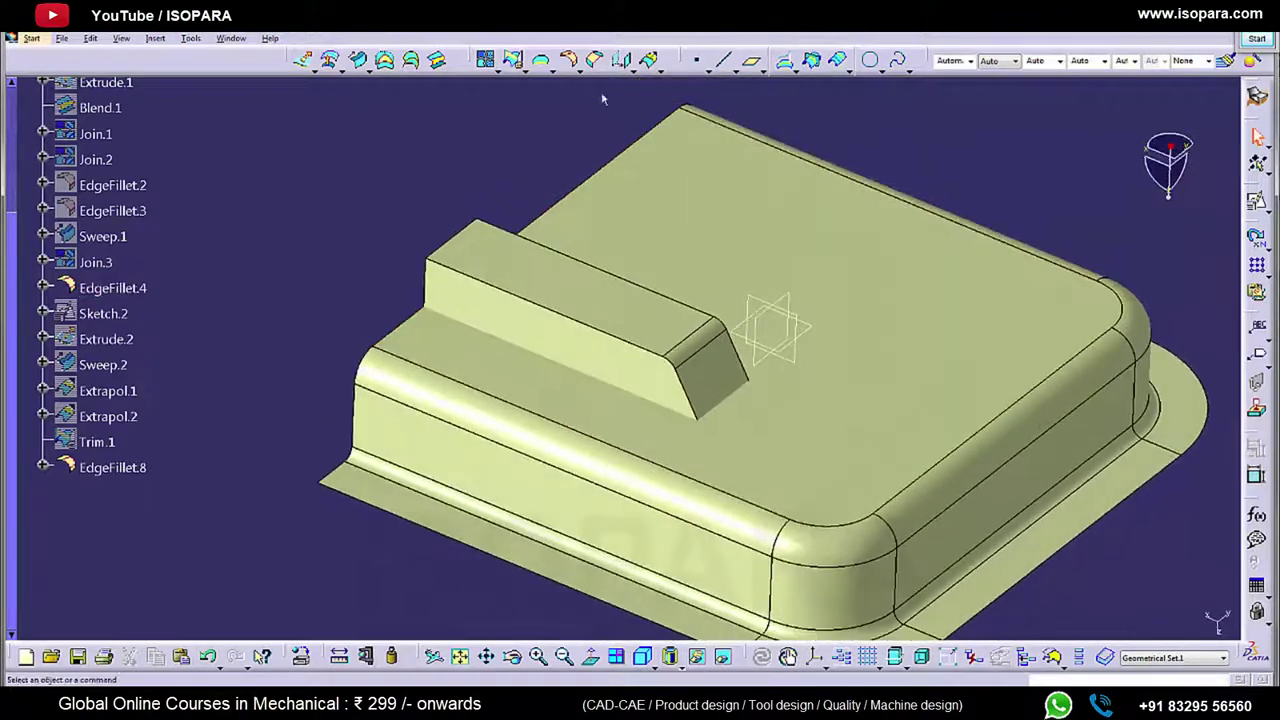
Step: Fillet the channel's long floor edges, continuing along both sides of the sloped end
{"action": "left_click", "coordinate": [570, 60]}
{"action": "left_click", "coordinate": [625, 339]}
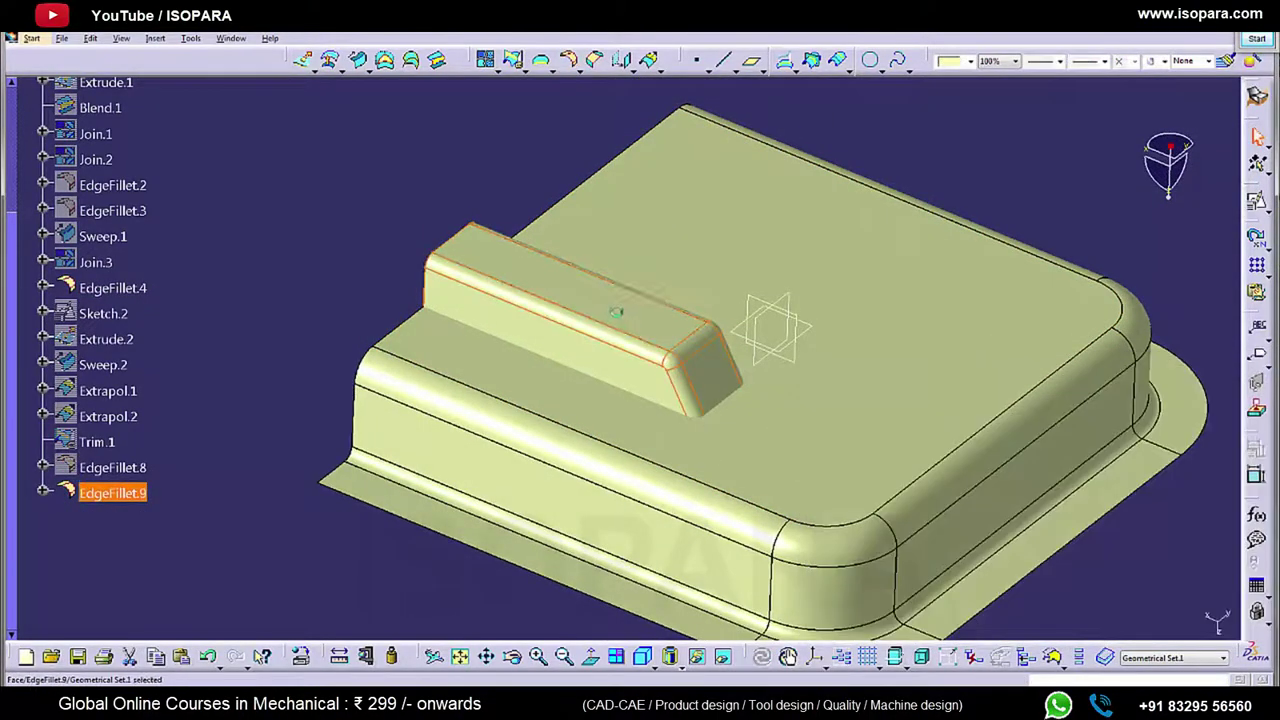
{"action": "middle_click_drag", "start_coordinate": [614, 306], "coordinate": [612, 335]}
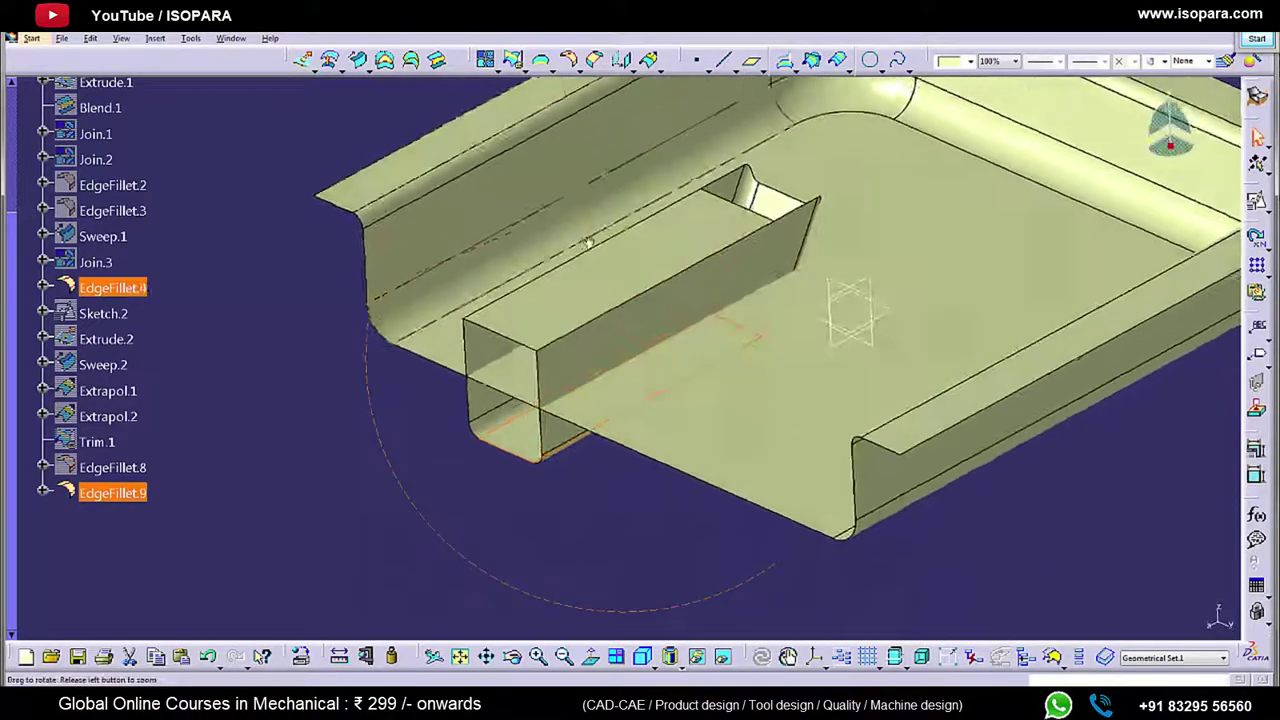
Step: Trim the filleted channel and the tray surface against each other to open the channel through the tray floor
{"action": "left_click", "coordinate": [514, 61]}
{"action": "left_click", "coordinate": [517, 388]}
{"action": "left_click", "coordinate": [686, 433]}
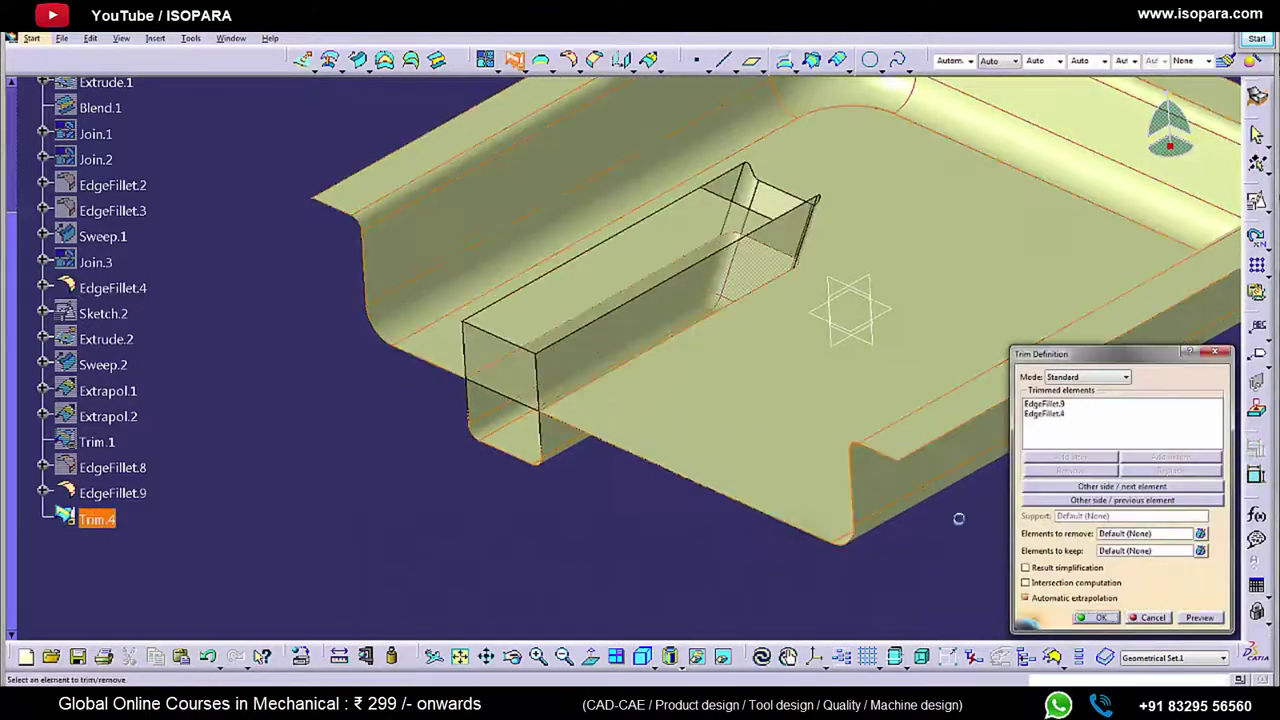
{"action": "left_click", "coordinate": [1100, 618]}
Step: Fillet the edge where the channel opens into the tray floor with a 2 mm radius and tangency propagation
{"action": "middle_click_drag", "start_coordinate": [766, 471], "coordinate": [654, 368]}
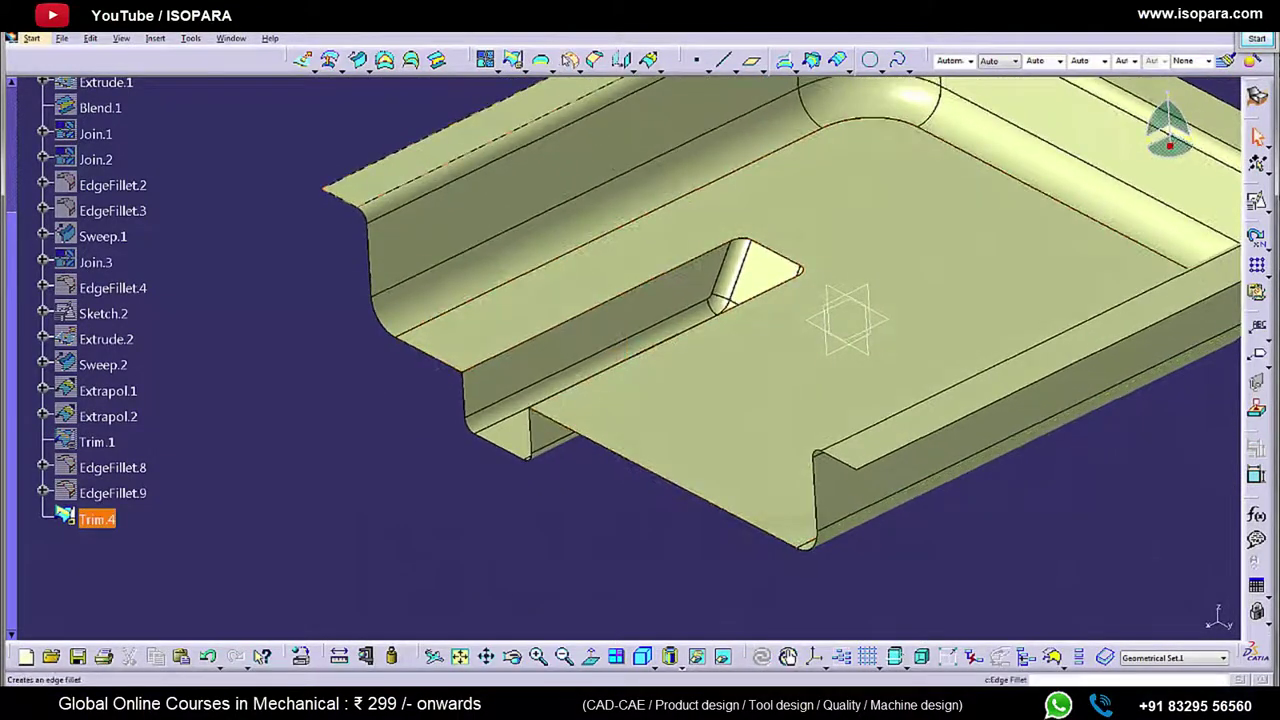
{"action": "left_click", "coordinate": [570, 60]}
{"action": "left_click", "coordinate": [592, 310]}
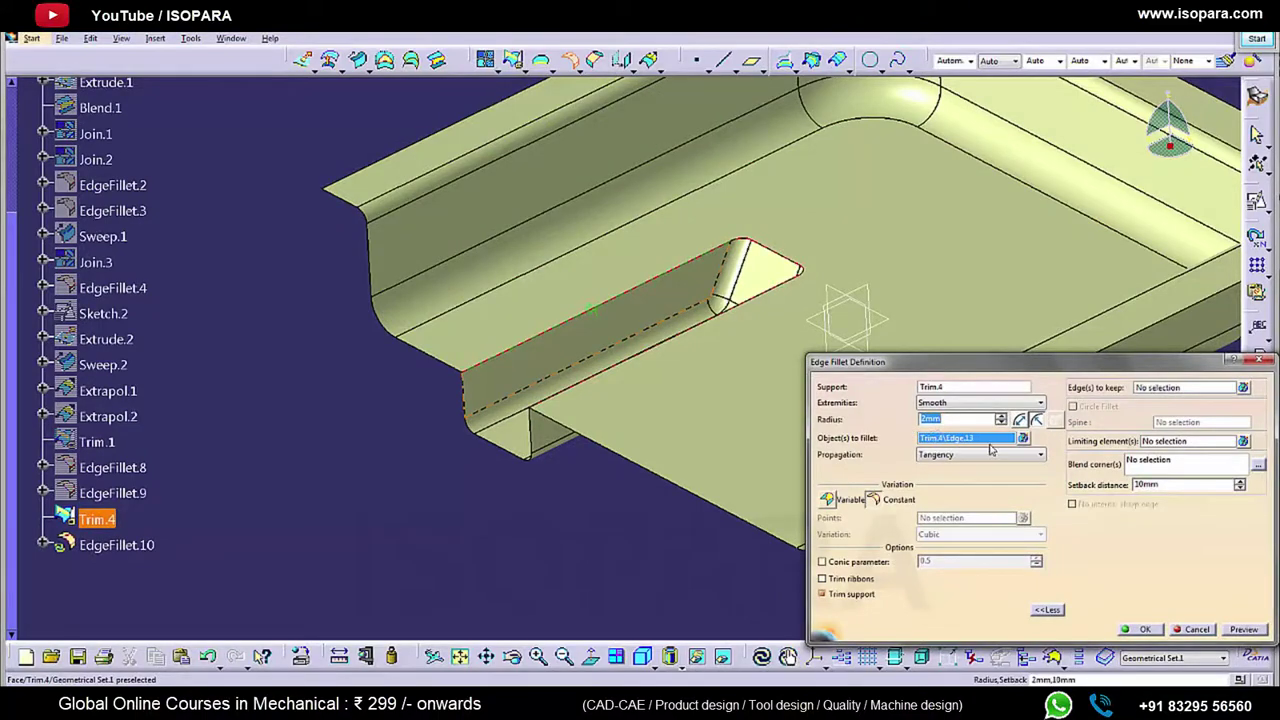
{"action": "left_click", "coordinate": [1245, 629]}
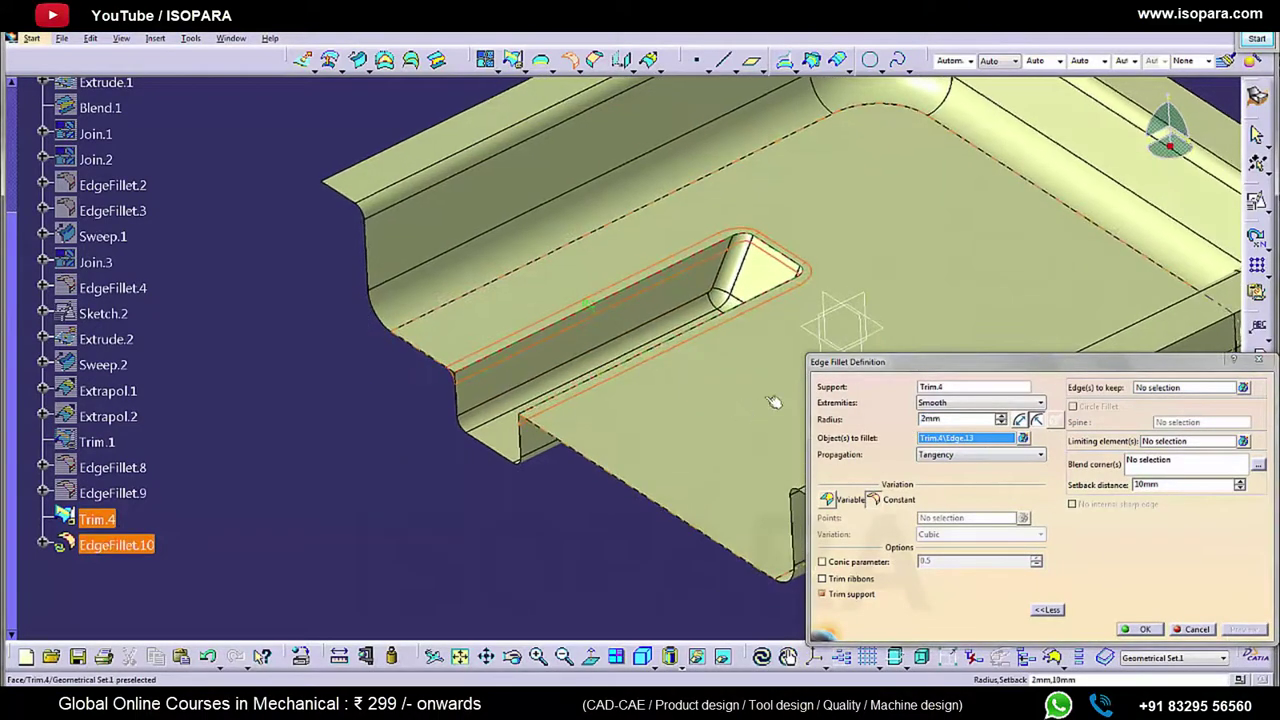
{"action": "left_click", "coordinate": [1143, 629]}
{"action": "middle_click_drag", "start_coordinate": [700, 440], "coordinate": [729, 226]}
{"action": "middle_click_drag", "start_coordinate": [681, 189], "coordinate": [558, 362]}
{"action": "scroll", "coordinate": [558, 362], "scroll_direction": "up", "scroll_amount": 1}
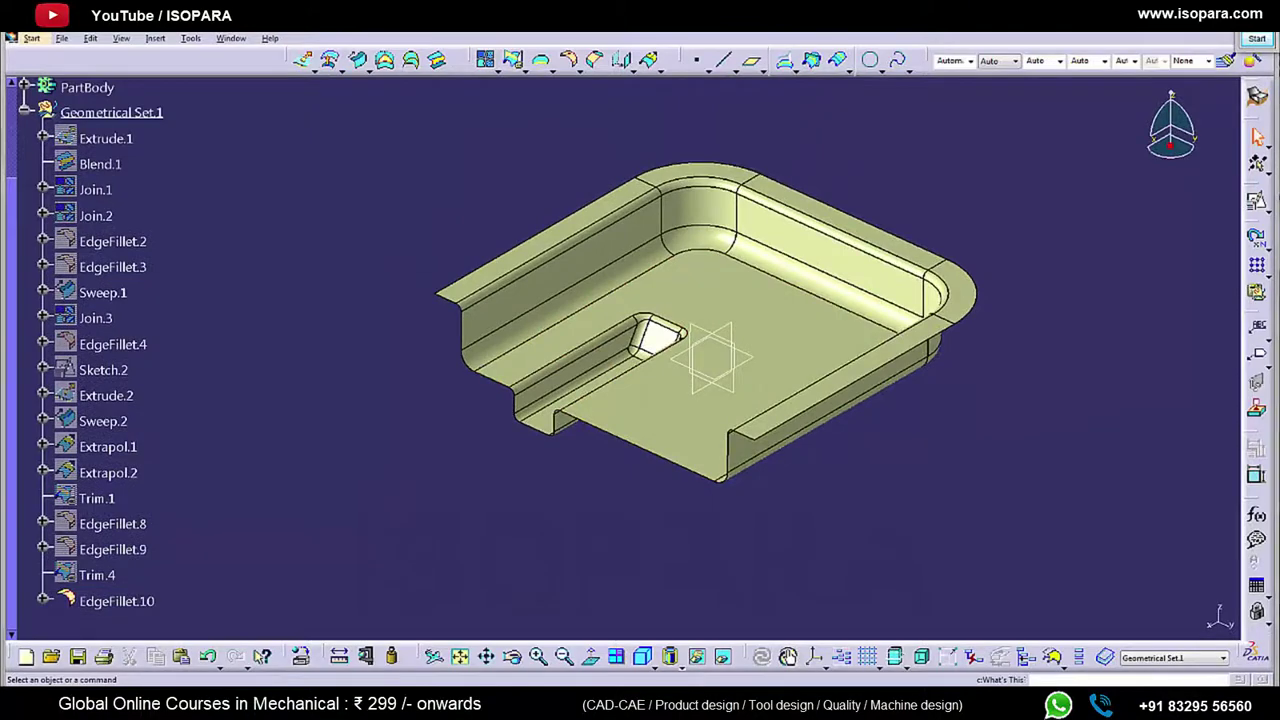
Step: Check the drawing and start a positioned sketch on the yz plane
{"action": "left_click", "coordinate": [262, 702]}
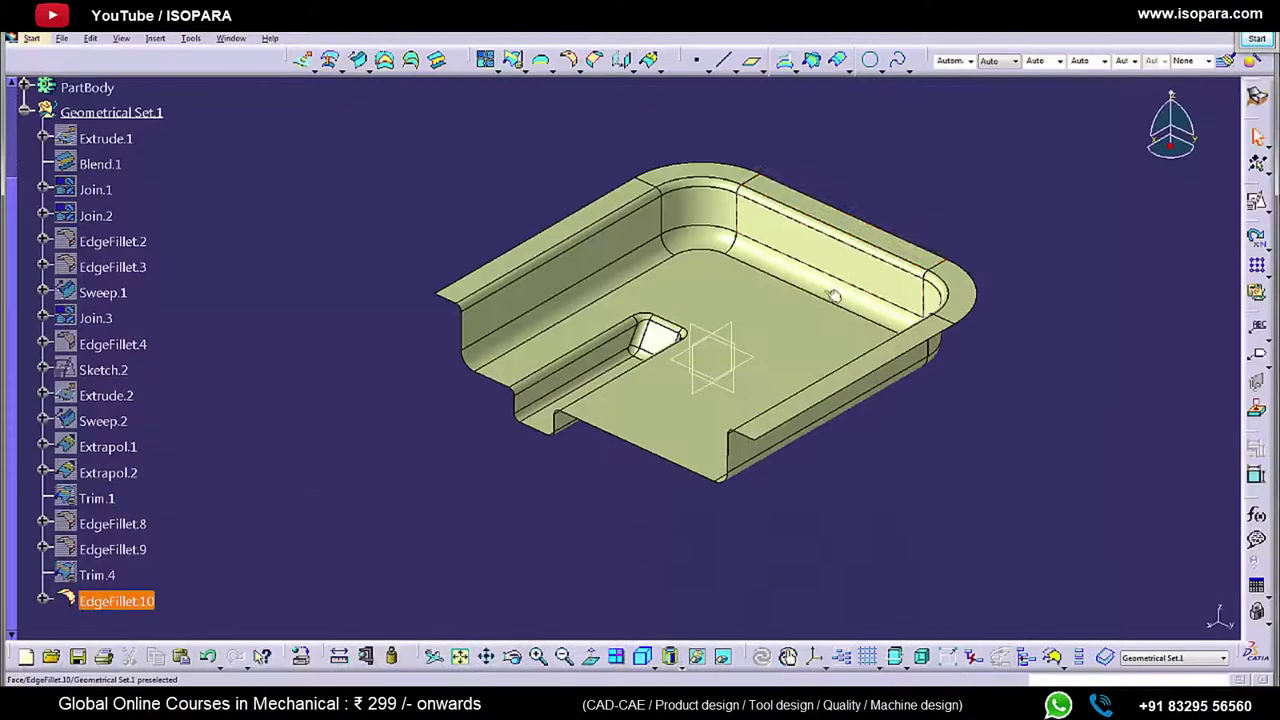
{"action": "mouse_move", "coordinate": [690, 493]}
{"action": "middle_mouse_down"}
{"action": "mouse_move", "coordinate": [563, 486]}
{"action": "mouse_move", "coordinate": [463, 154]}
{"action": "middle_mouse_up"}
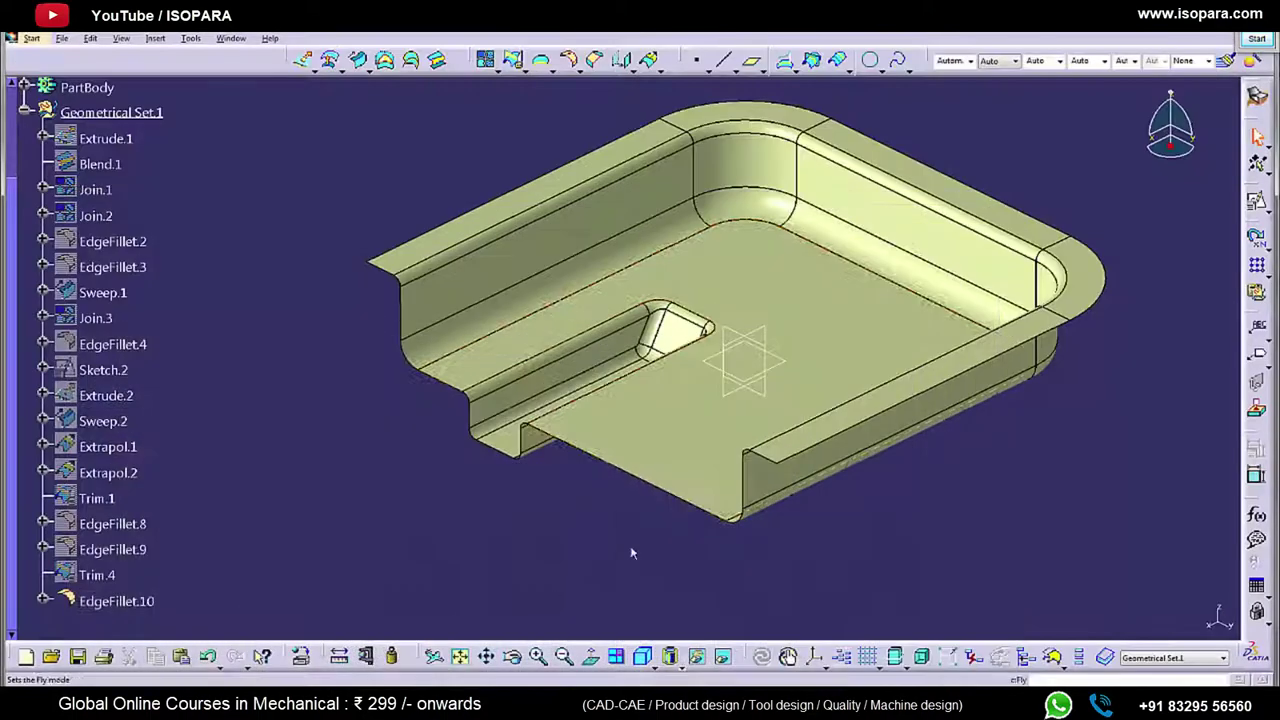
{"action": "mouse_move", "coordinate": [720, 440]}
{"action": "middle_mouse_down"}
{"action": "mouse_move", "coordinate": [737, 420]}
{"action": "mouse_move", "coordinate": [666, 477]}
{"action": "mouse_move", "coordinate": [652, 469]}
{"action": "middle_mouse_up"}
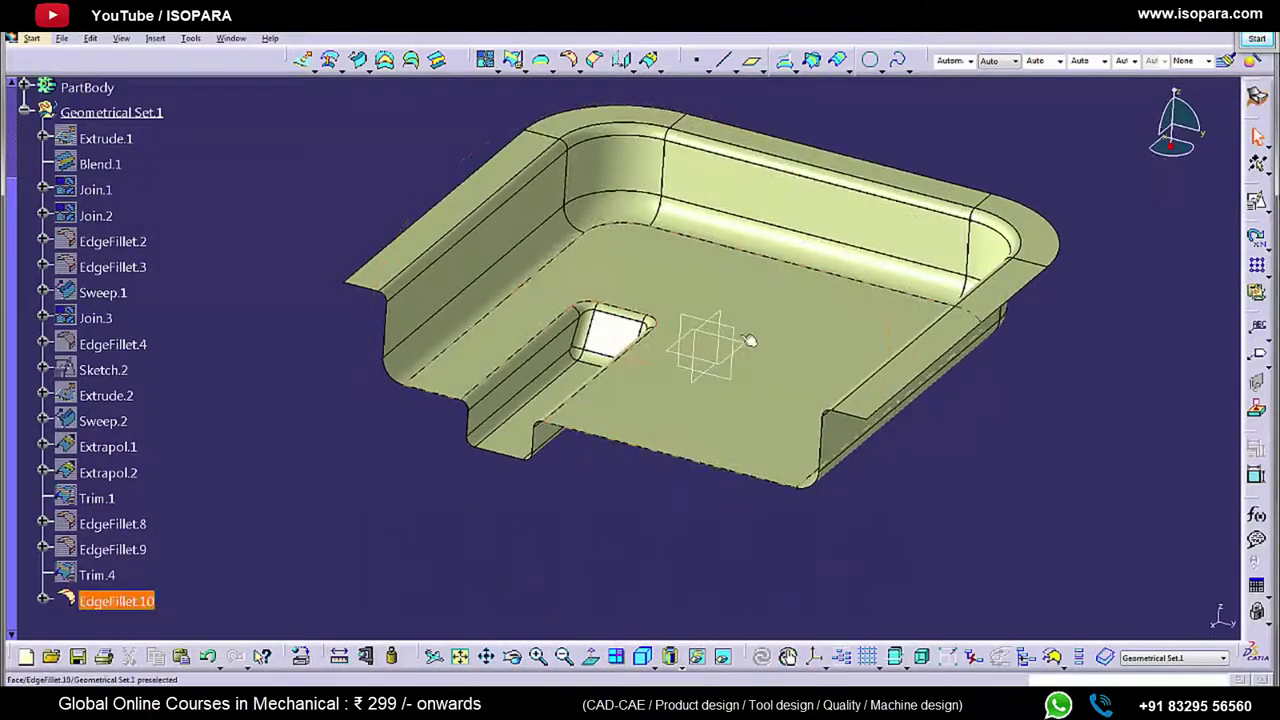
{"action": "left_click", "coordinate": [735, 332]}
{"action": "left_click", "coordinate": [1257, 202]}
{"action": "left_click", "coordinate": [710, 345]}
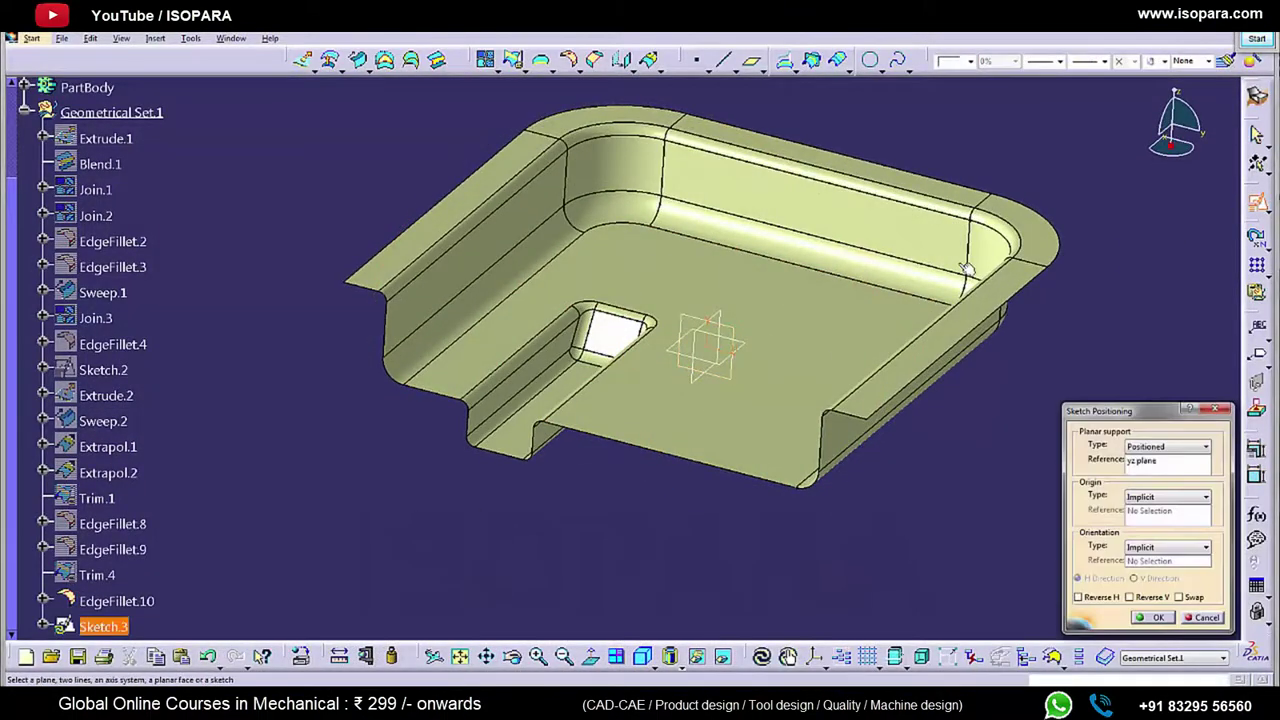
{"action": "left_click", "coordinate": [1155, 617]}
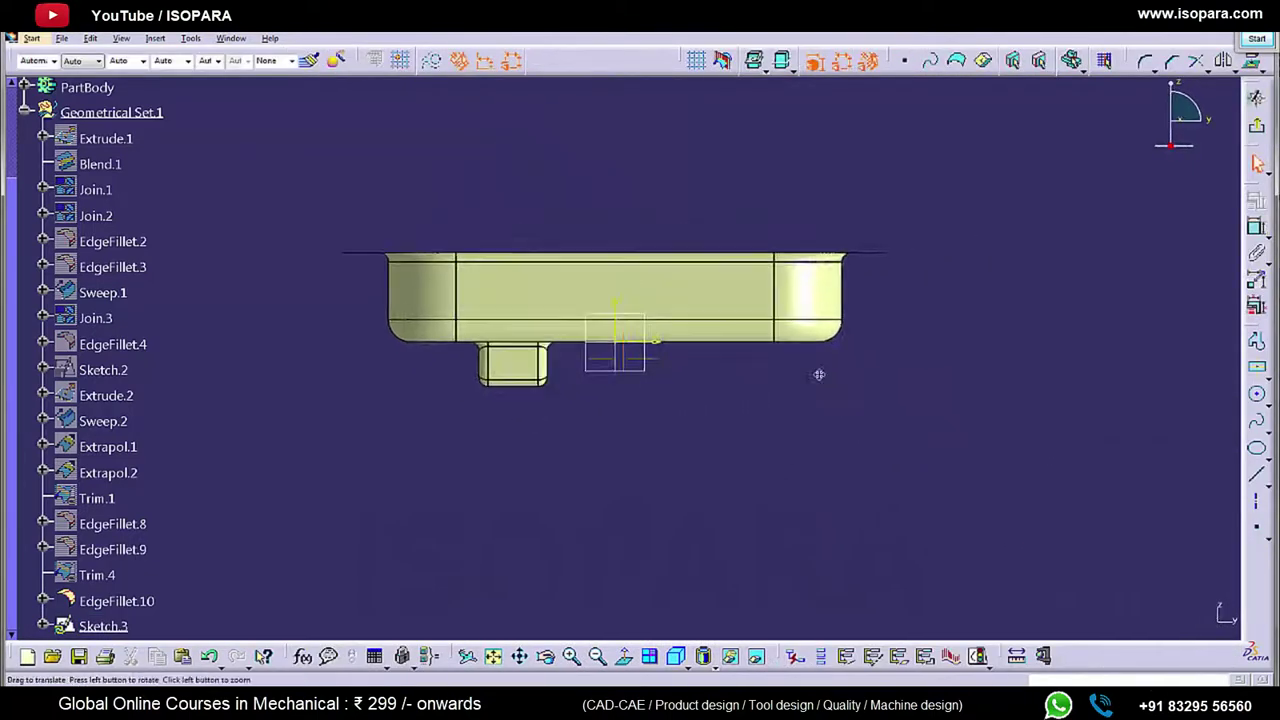
Step: Draw a circle centred on the tray's floor line, on the side opposite the channel, and set its radius to 10 mm
{"action": "left_click", "coordinate": [1258, 396]}
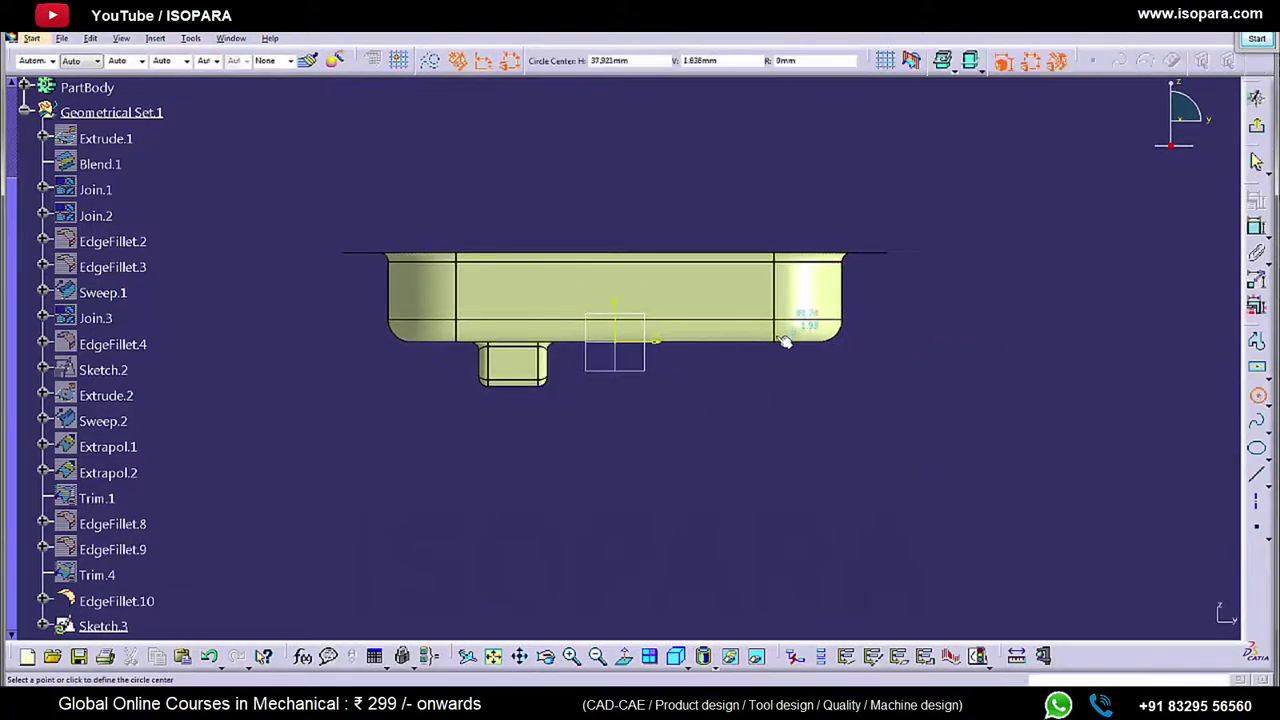
{"action": "left_click", "coordinate": [721, 344]}
{"action": "left_click", "coordinate": [740, 378]}
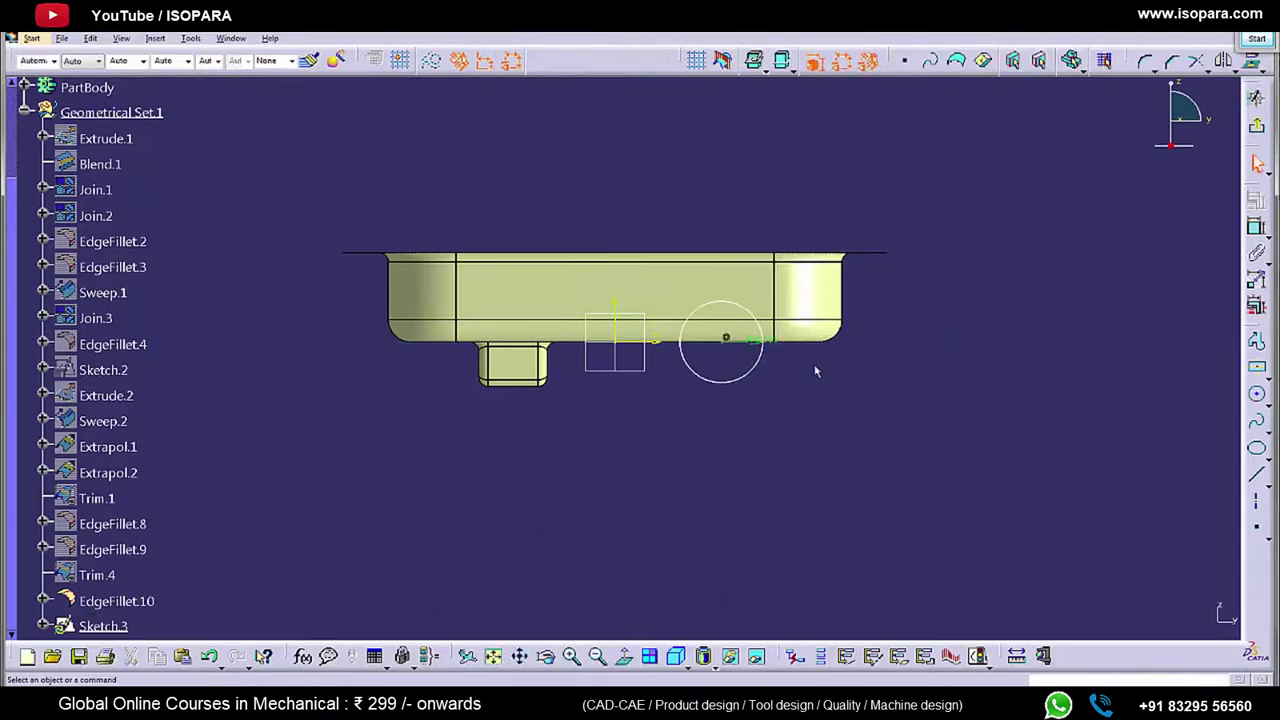
{"action": "scroll", "coordinate": [774, 394], "scroll_direction": "up", "scroll_amount": 2}
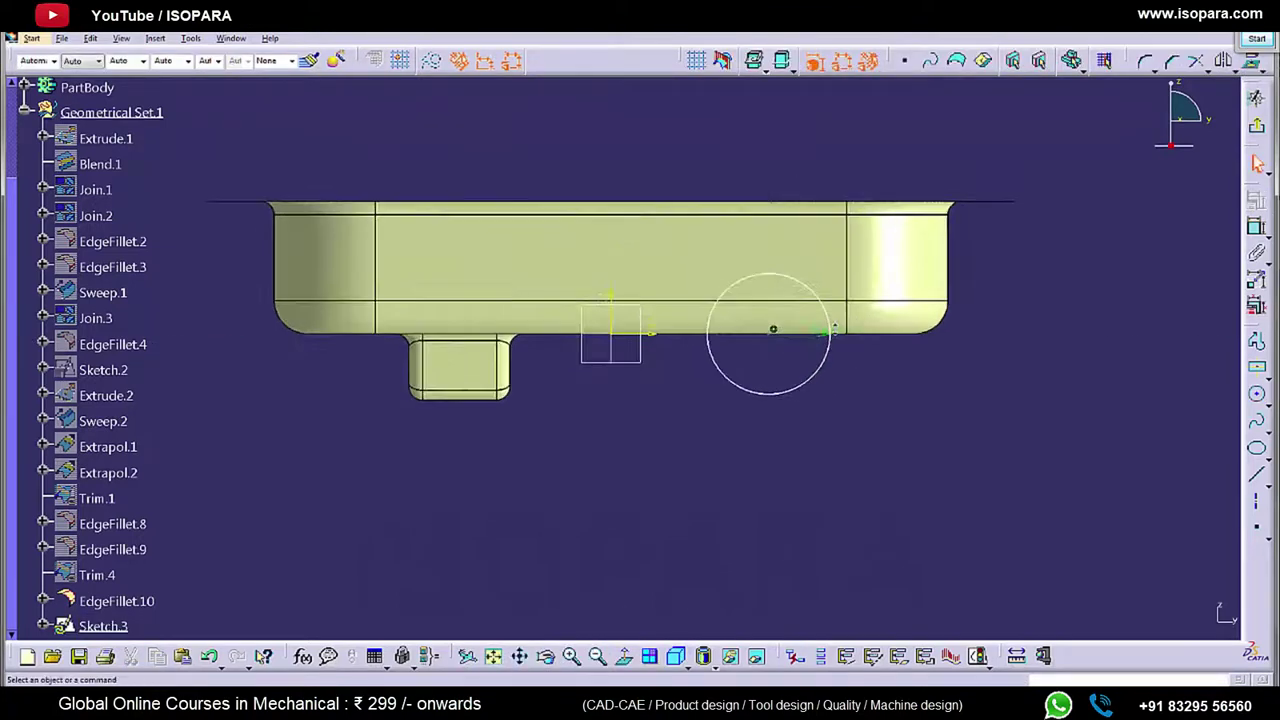
{"action": "double_click", "coordinate": [838, 340]}
{"action": "type", "text": "10"}
{"action": "key", "text": "Return"}
Step: Dimension the circle from the tray's nearby side wall and set the distance to 30 mm
{"action": "mouse_move", "coordinate": [802, 339]}
{"action": "middle_mouse_down"}
{"action": "mouse_move", "coordinate": [700, 430]}
{"action": "mouse_move", "coordinate": [708, 466]}
{"action": "mouse_move", "coordinate": [700, 430]}
{"action": "mouse_move", "coordinate": [786, 358]}
{"action": "middle_mouse_up"}
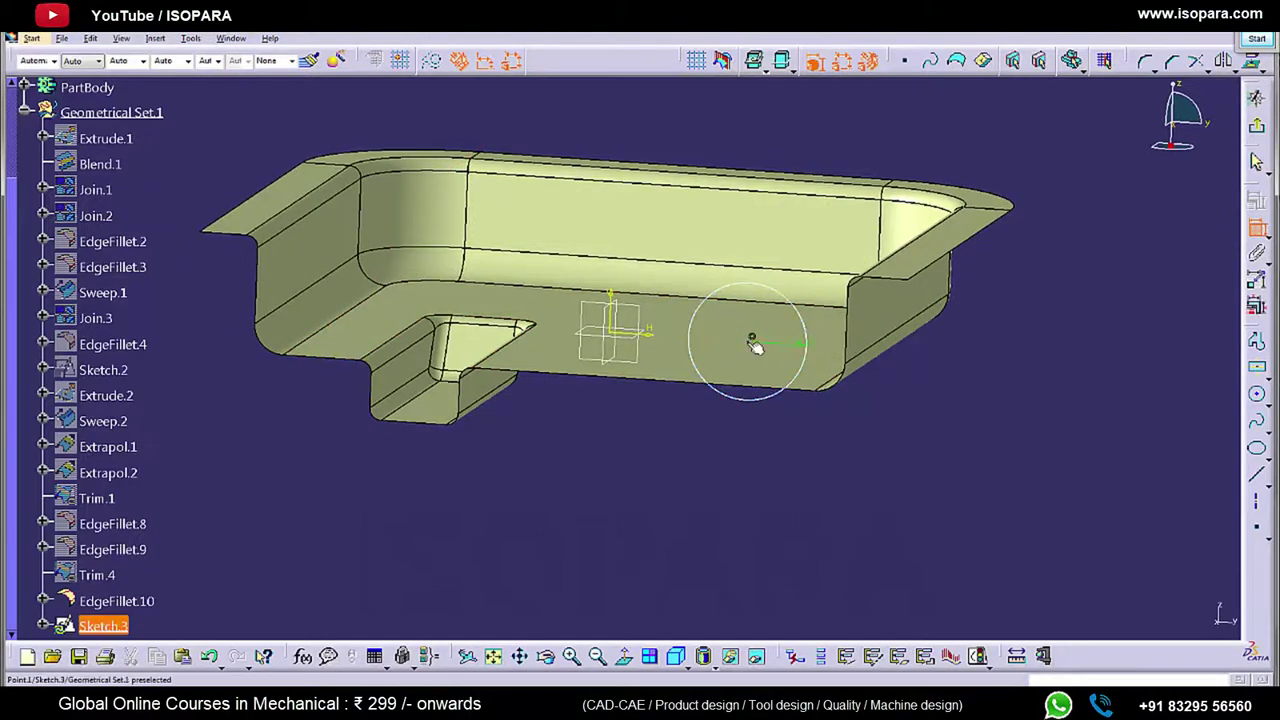
{"action": "left_click", "coordinate": [850, 319]}
{"action": "left_click", "coordinate": [792, 454]}
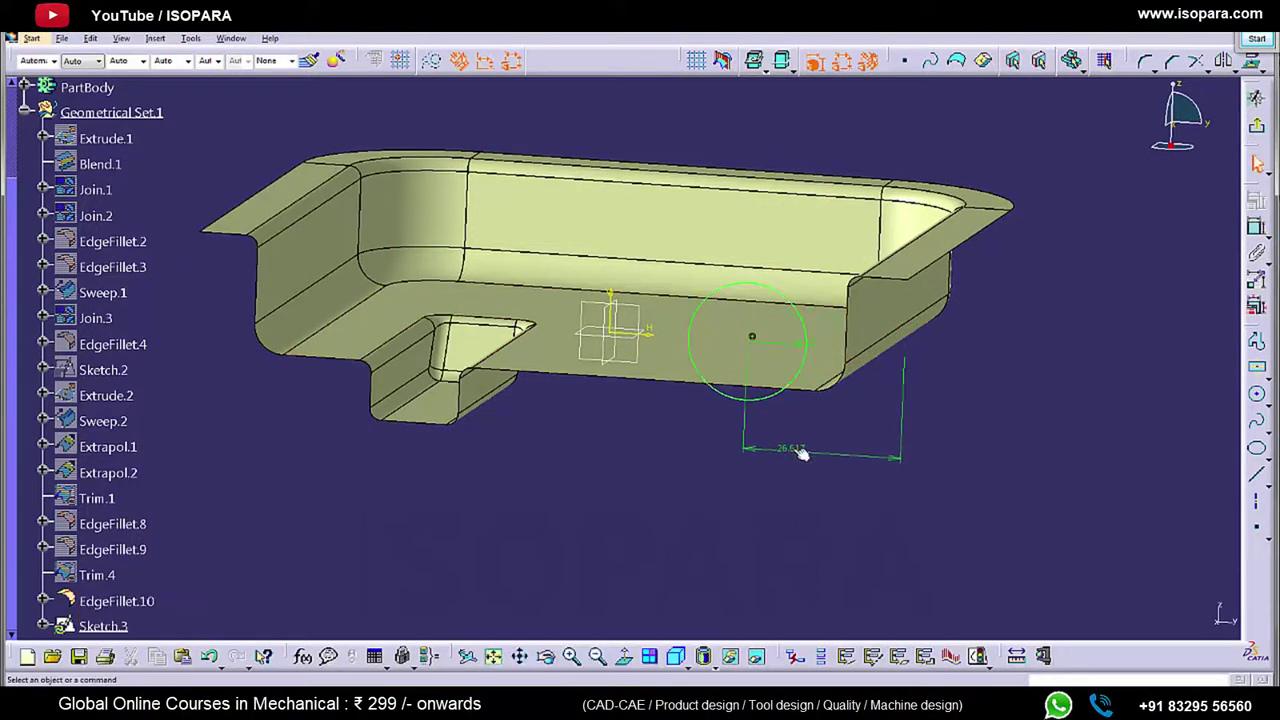
{"action": "double_click", "coordinate": [789, 452]}
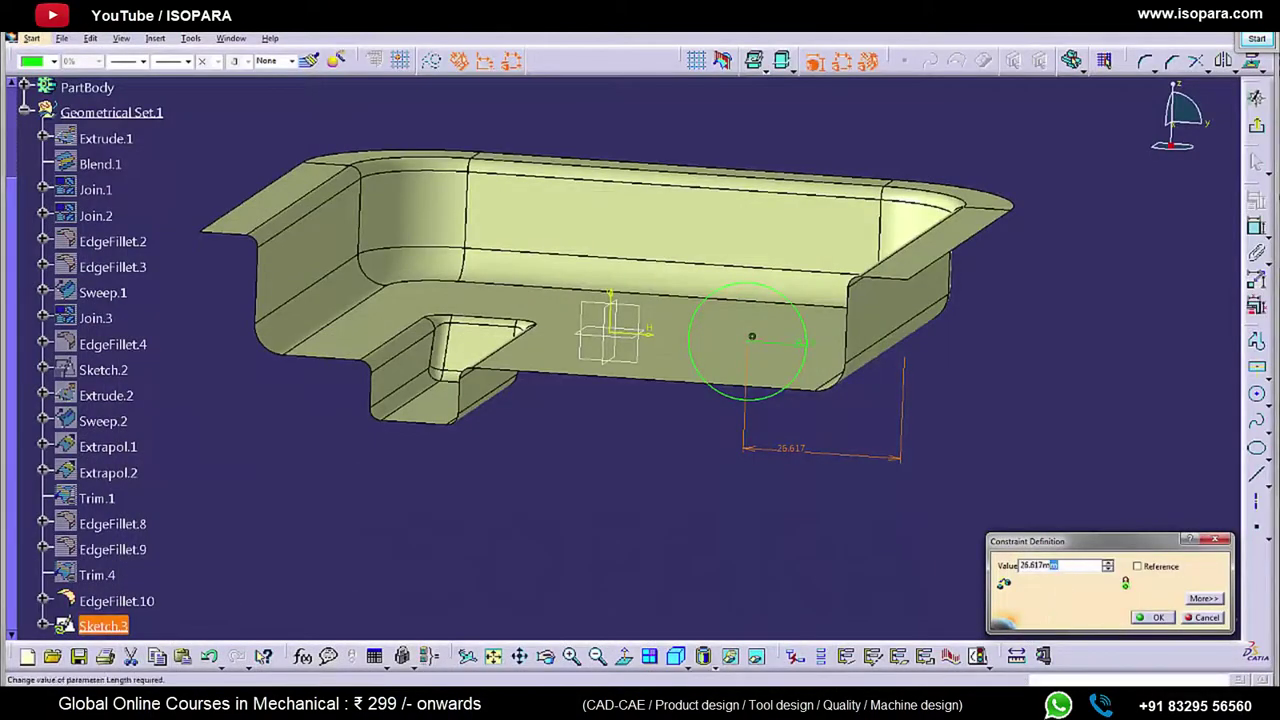
{"action": "type", "text": "30"}
{"action": "key", "text": "Return"}
Step: Exit the sketch and extrude the circle into a cylindrical surface running through the tray floor to its open end
{"action": "middle_click_drag", "start_coordinate": [760, 410], "coordinate": [723, 530]}
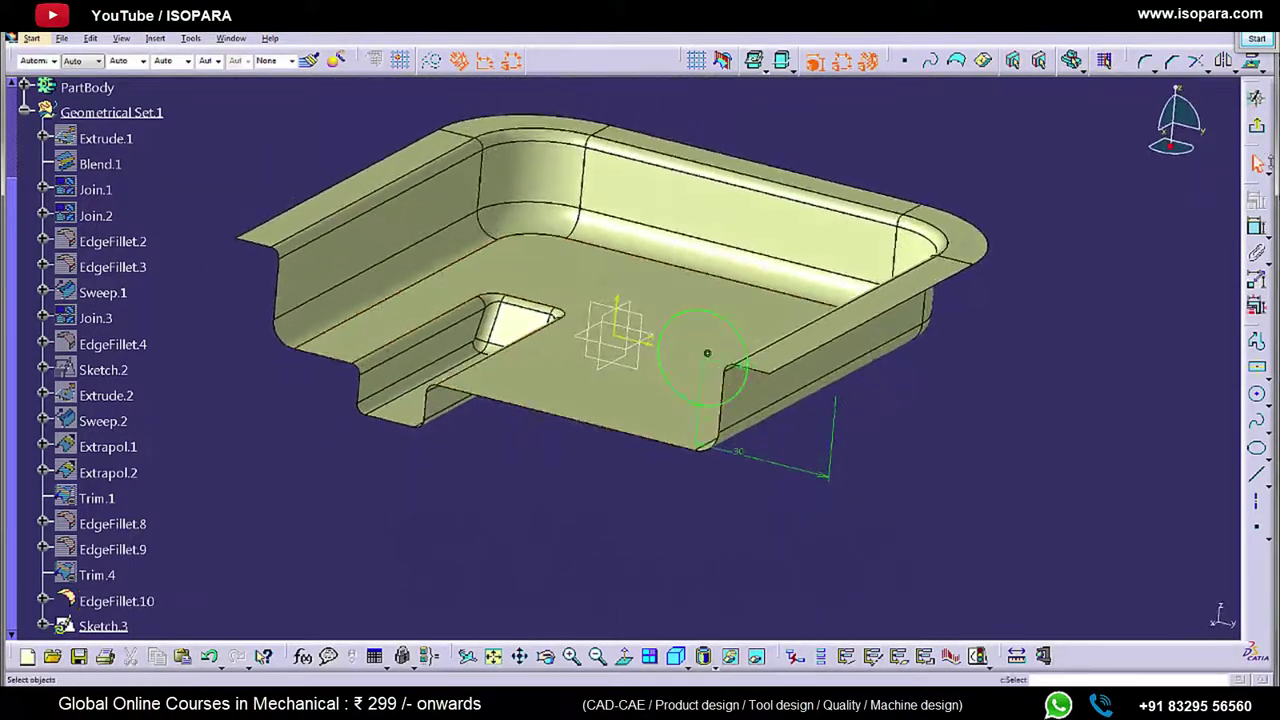
{"action": "left_click", "coordinate": [1261, 133]}
{"action": "left_click", "coordinate": [883, 406]}
{"action": "mouse_move", "coordinate": [883, 406]}
{"action": "middle_mouse_down"}
{"action": "mouse_move", "coordinate": [720, 400]}
{"action": "mouse_move", "coordinate": [716, 352]}
{"action": "mouse_move", "coordinate": [728, 450]}
{"action": "mouse_move", "coordinate": [757, 380]}
{"action": "mouse_move", "coordinate": [809, 334]}
{"action": "middle_mouse_up"}
{"action": "left_click", "coordinate": [304, 63]}
{"action": "left_click", "coordinate": [758, 368]}
{"action": "left_click", "coordinate": [1098, 618]}
Step: Hide the circle sketch, leaving the cylindrical surface shown
{"action": "mouse_move", "coordinate": [806, 480]}
{"action": "middle_mouse_down"}
{"action": "mouse_move", "coordinate": [837, 486]}
{"action": "mouse_move", "coordinate": [783, 363]}
{"action": "mouse_move", "coordinate": [800, 420]}
{"action": "mouse_move", "coordinate": [775, 366]}
{"action": "mouse_move", "coordinate": [748, 436]}
{"action": "mouse_move", "coordinate": [731, 428]}
{"action": "middle_mouse_up"}
{"action": "right_click", "coordinate": [774, 357]}
{"action": "left_click", "coordinate": [811, 397]}
{"action": "scroll", "coordinate": [731, 428], "scroll_direction": "down", "scroll_amount": 4}
{"action": "middle_click_drag", "start_coordinate": [674, 358], "coordinate": [689, 394]}
{"action": "right_click", "coordinate": [701, 368]}
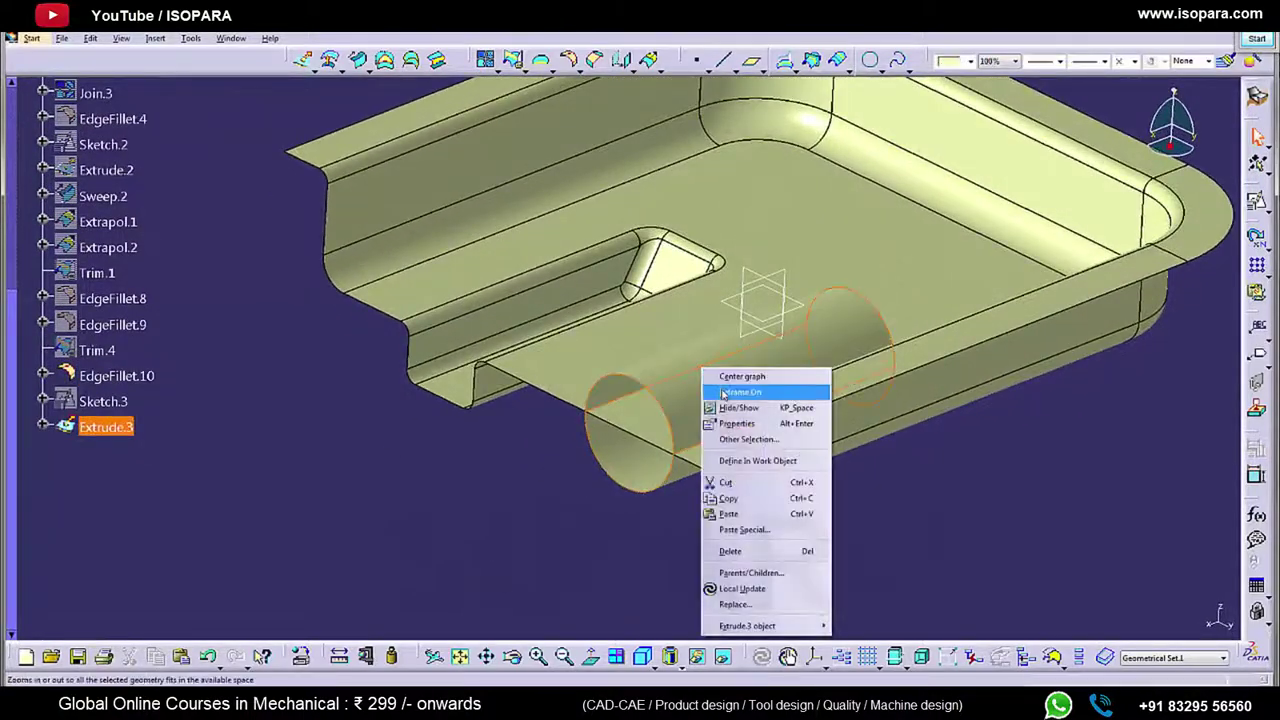
{"action": "left_click", "coordinate": [854, 484]}
{"action": "middle_click_drag", "start_coordinate": [855, 485], "coordinate": [700, 420]}
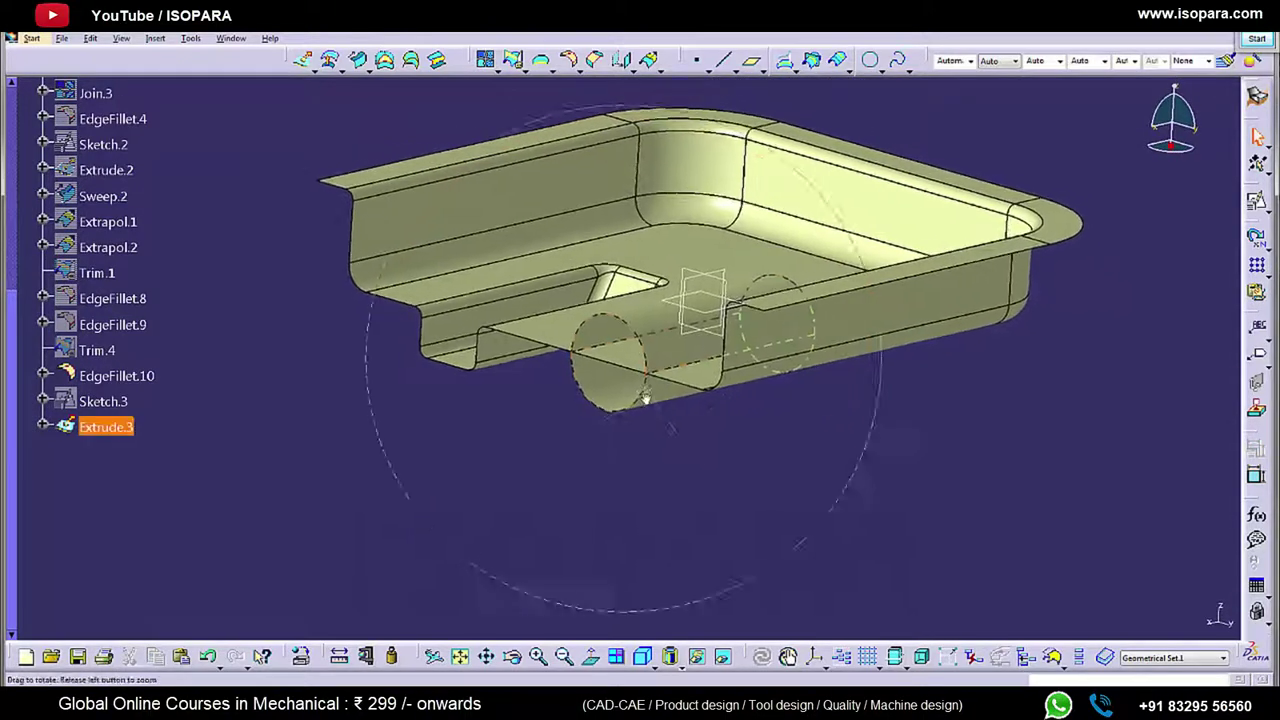
Step: Check the drawing and start a positioned sketch on the zx plane
{"action": "left_click", "coordinate": [309, 698]}
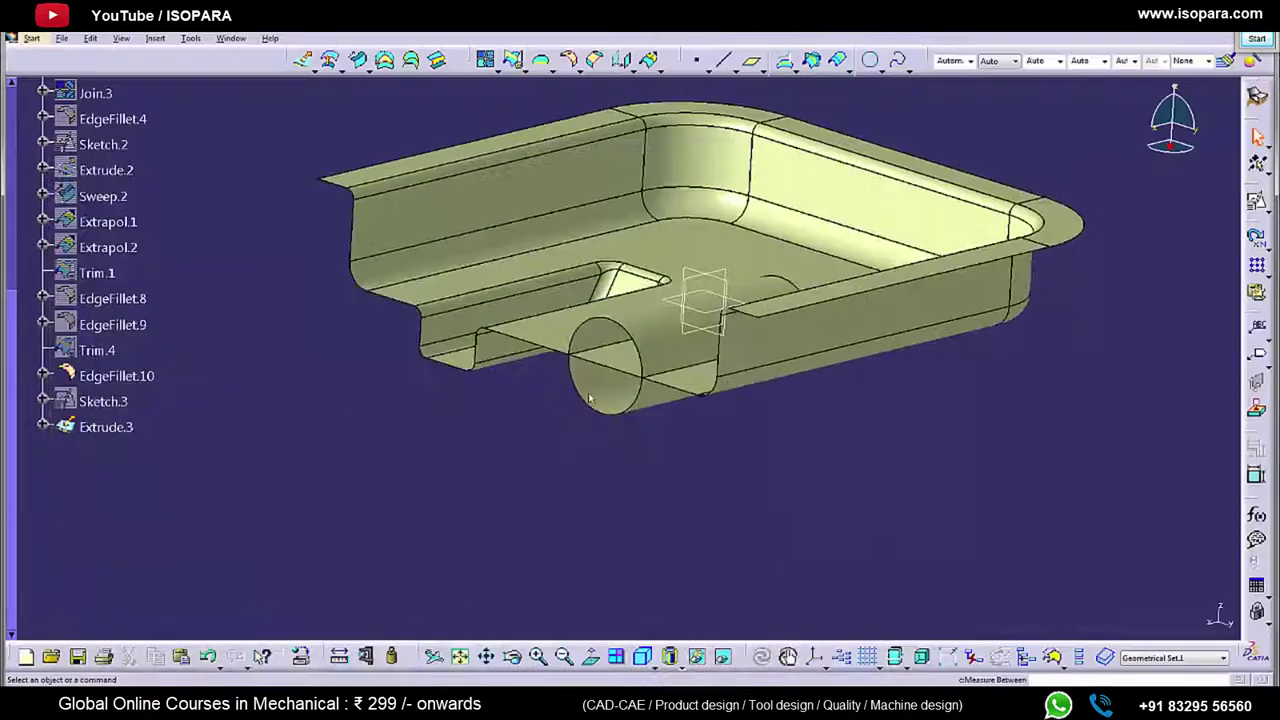
{"action": "middle_click_drag", "start_coordinate": [676, 470], "coordinate": [686, 486]}
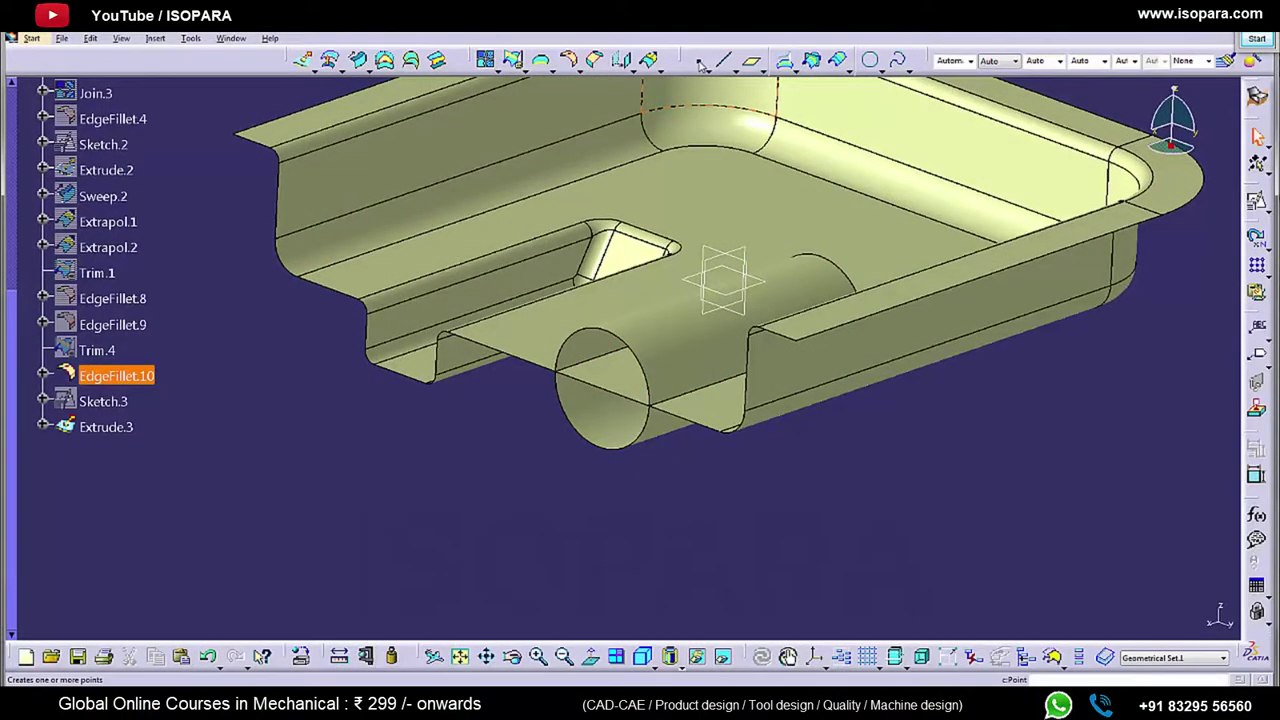
{"action": "middle_click_drag", "start_coordinate": [707, 281], "coordinate": [773, 287]}
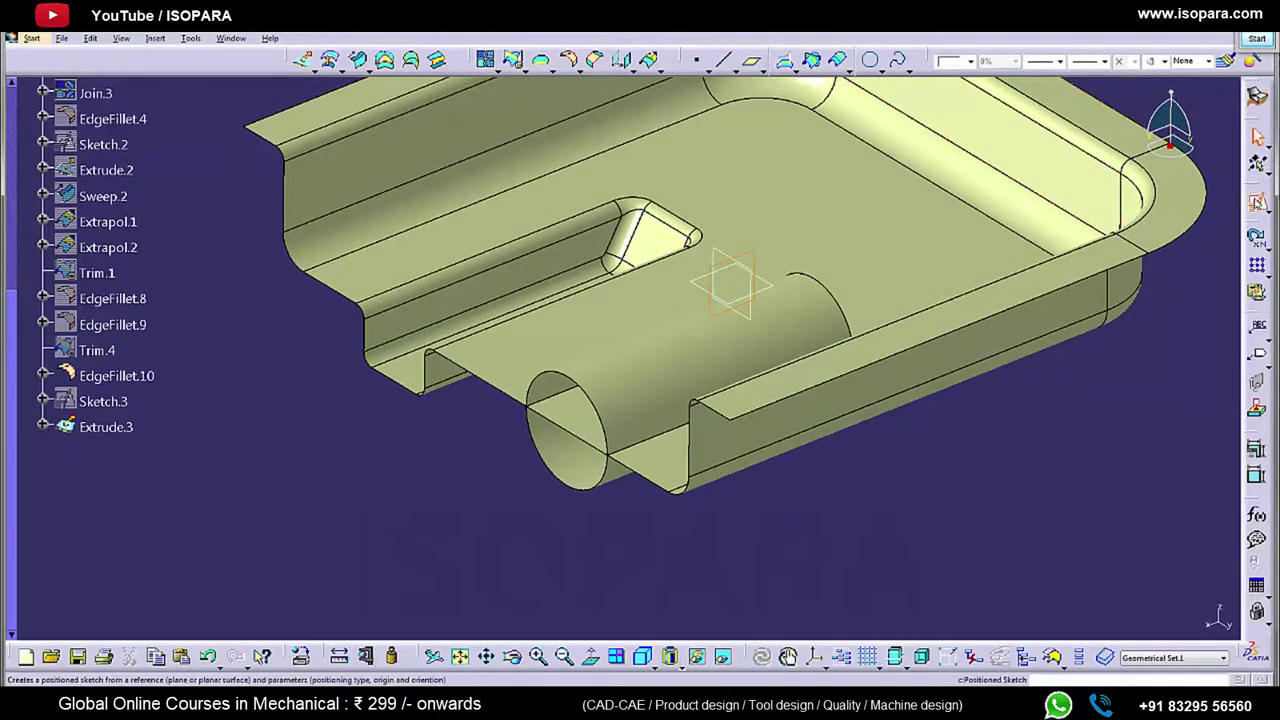
{"action": "left_click", "coordinate": [730, 285]}
{"action": "left_click", "coordinate": [1152, 617]}
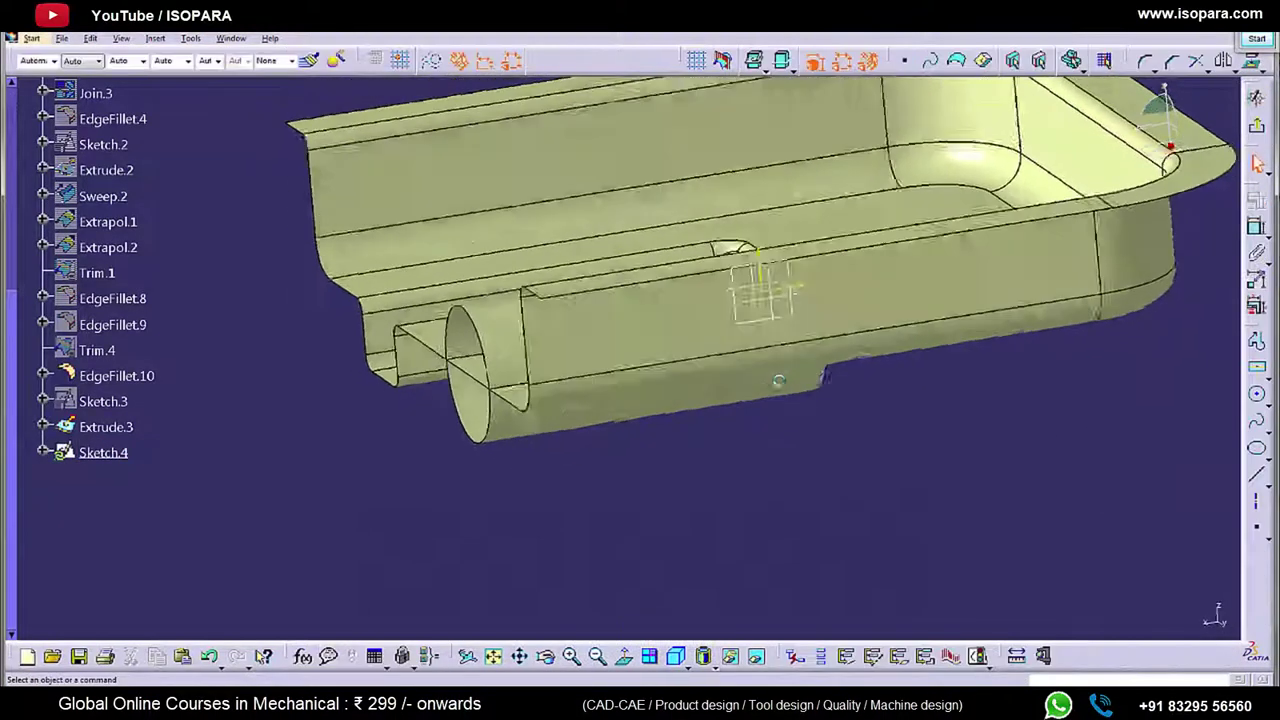
Step: Draw a line slanting down from the tray's open end and make its start point coincident with the tray's end edge
{"action": "left_click", "coordinate": [1257, 449]}
{"action": "left_click", "coordinate": [1257, 477]}
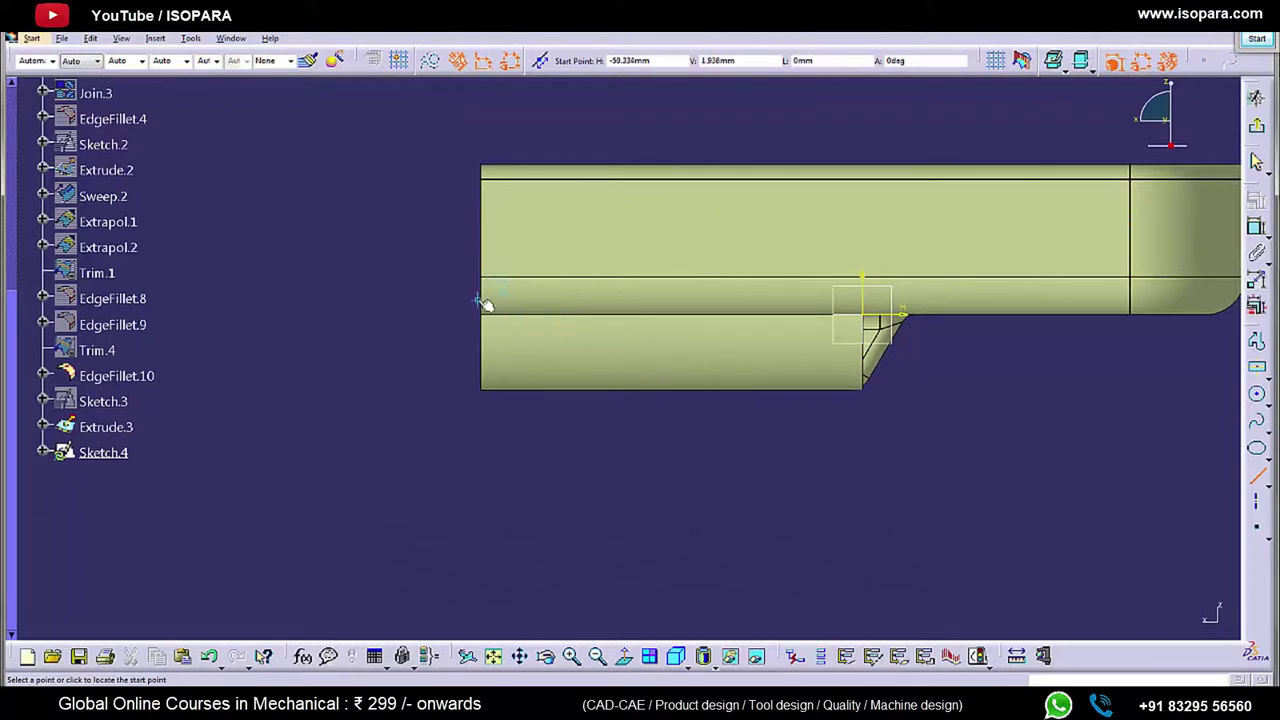
{"action": "left_click", "coordinate": [492, 244]}
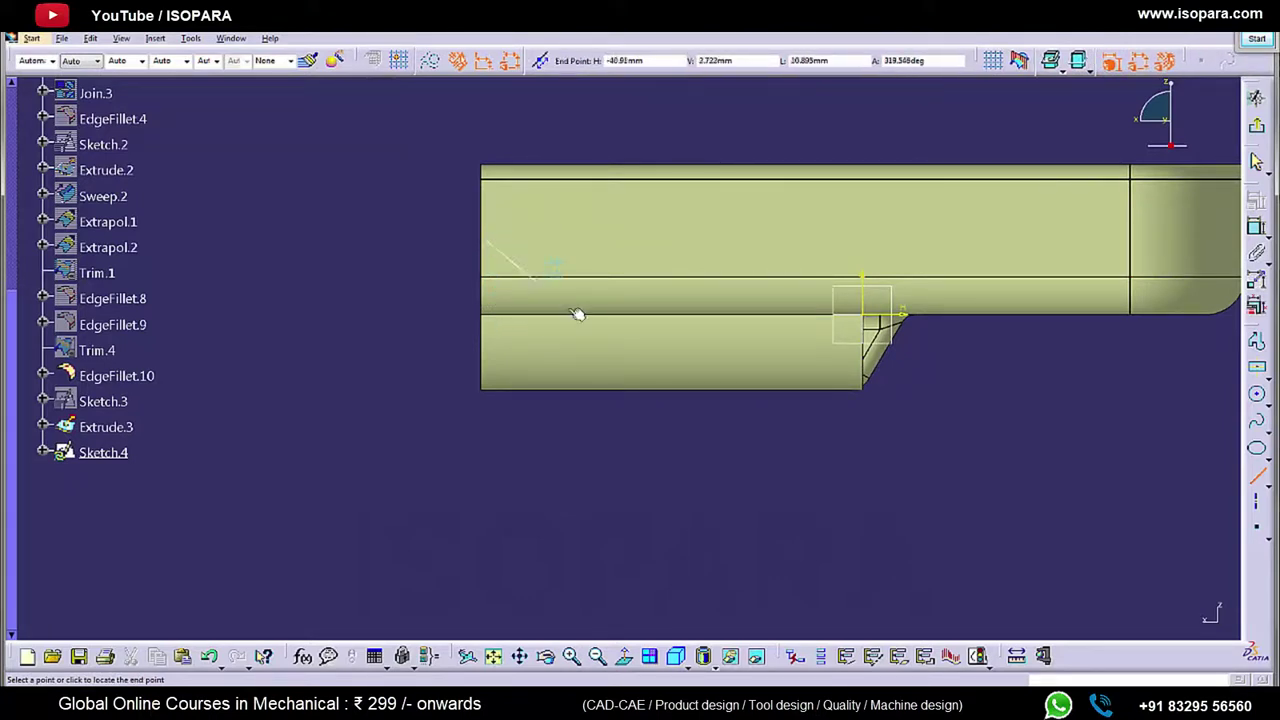
{"action": "left_click", "coordinate": [682, 358]}
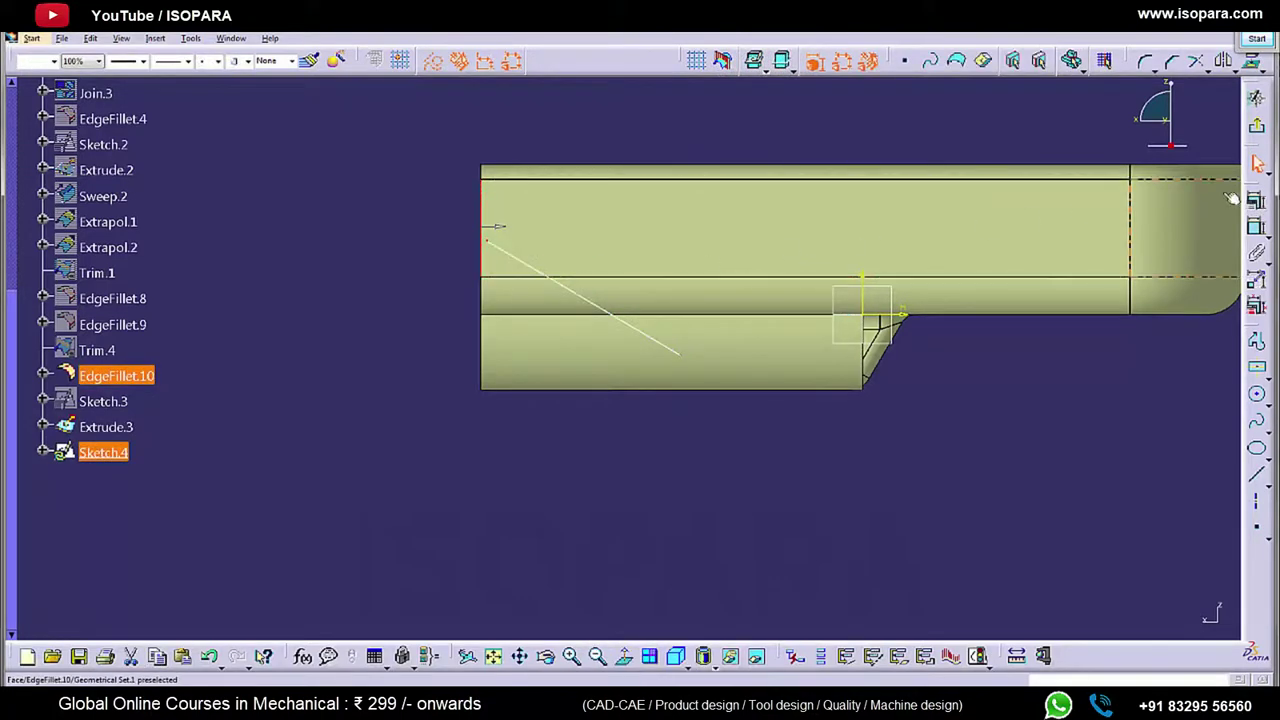
{"action": "left_click", "coordinate": [1256, 204]}
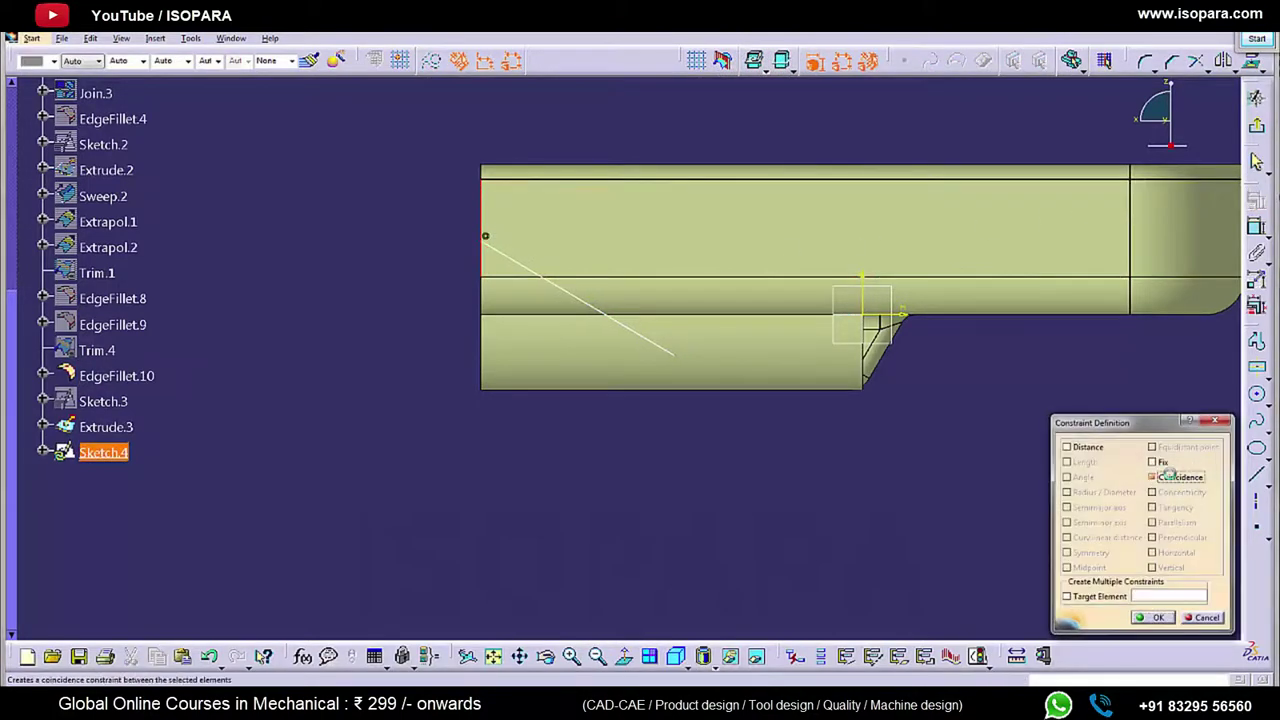
{"action": "left_click", "coordinate": [1152, 617]}
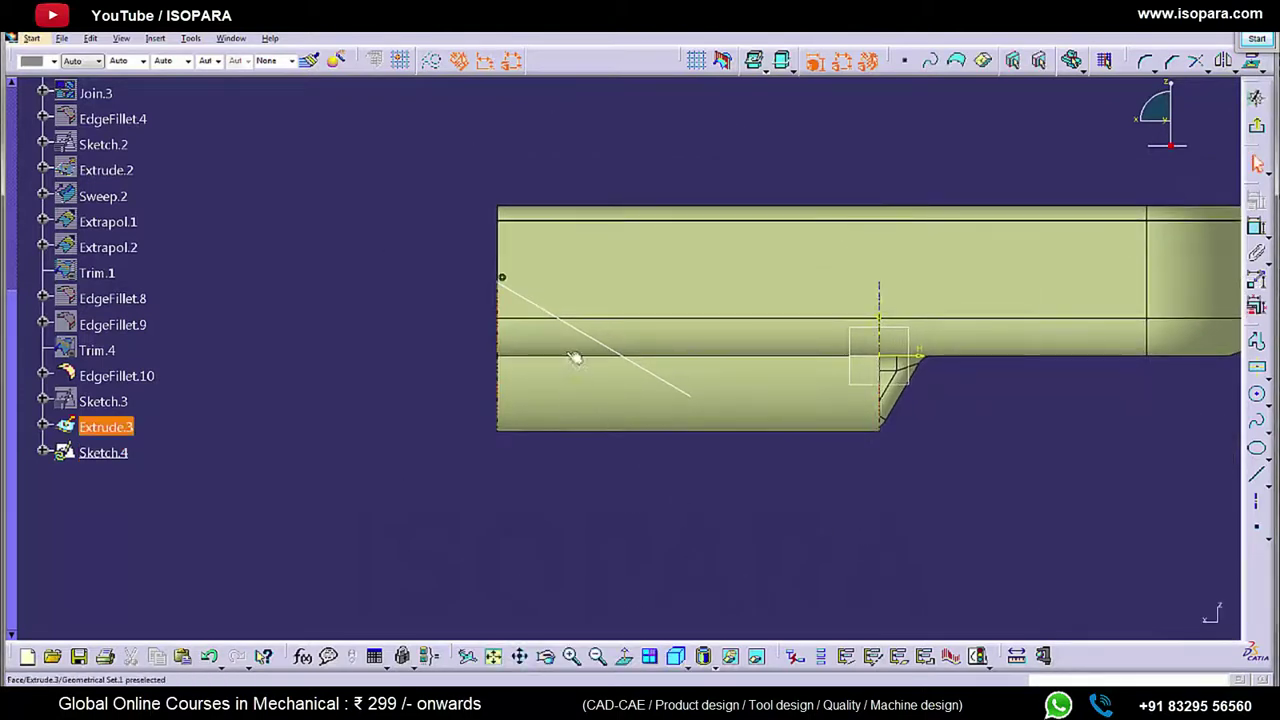
Step: Lower the slanted line below the floor level and dimension its angle to the vertical axis as 120 degrees
{"action": "left_click_drag", "start_coordinate": [560, 320], "coordinate": [554, 354]}
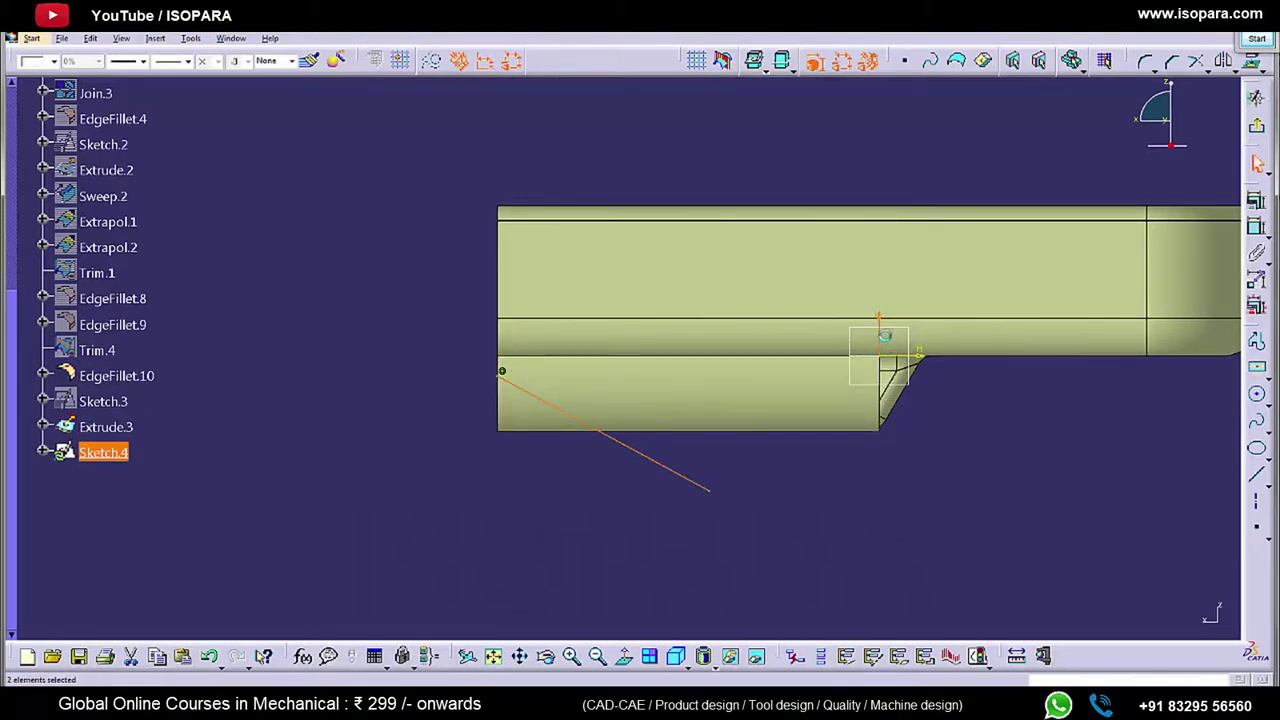
{"action": "left_click", "coordinate": [710, 490]}
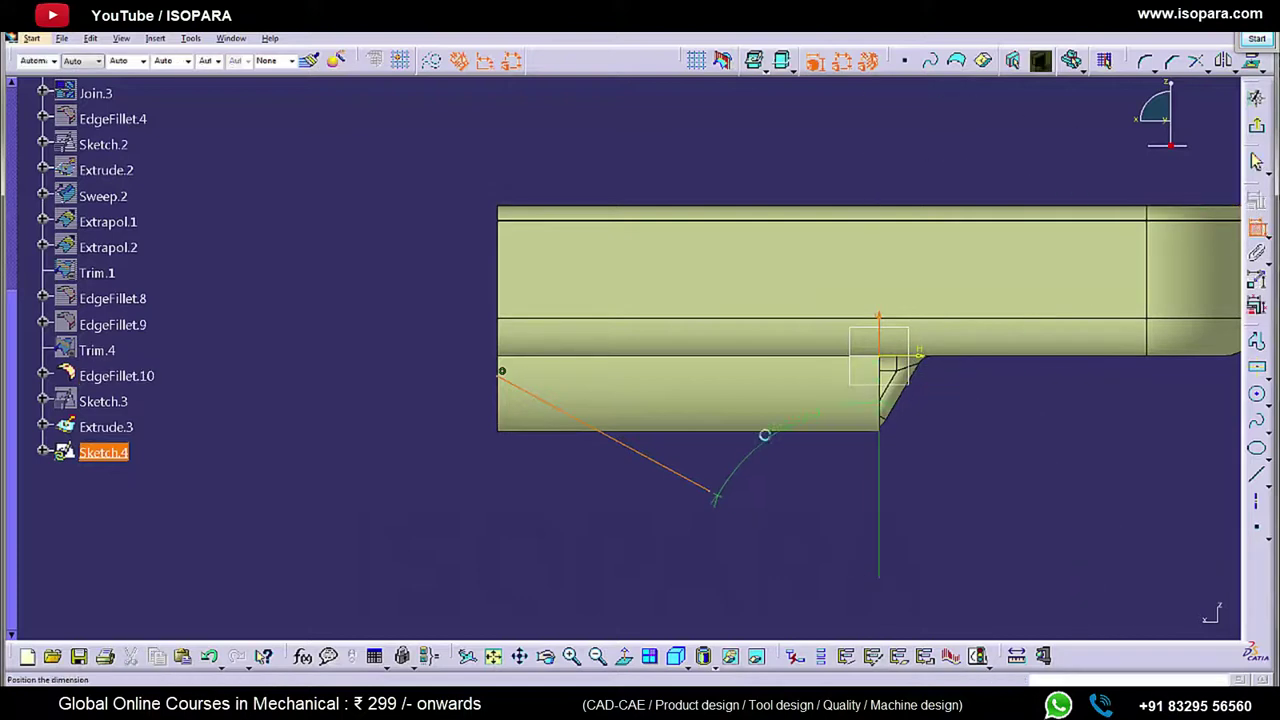
{"action": "left_click", "coordinate": [630, 540]}
{"action": "double_click", "coordinate": [633, 534]}
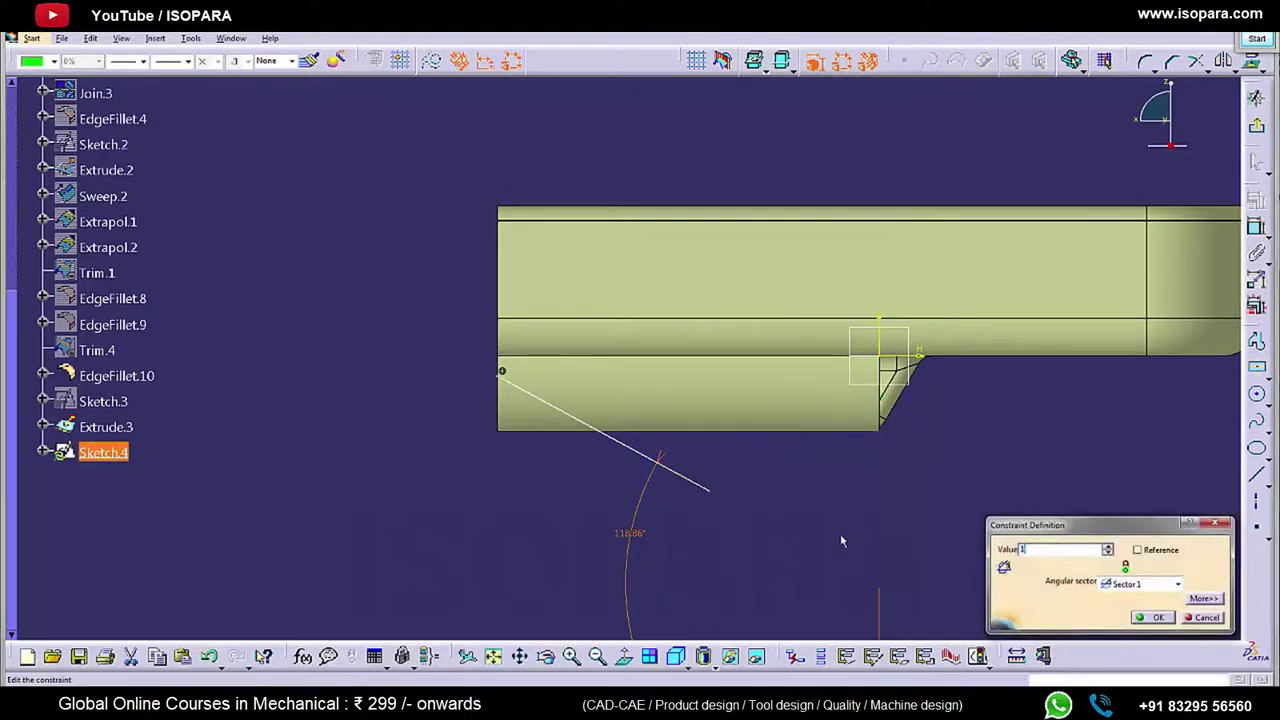
{"action": "key", "text": "Return"}
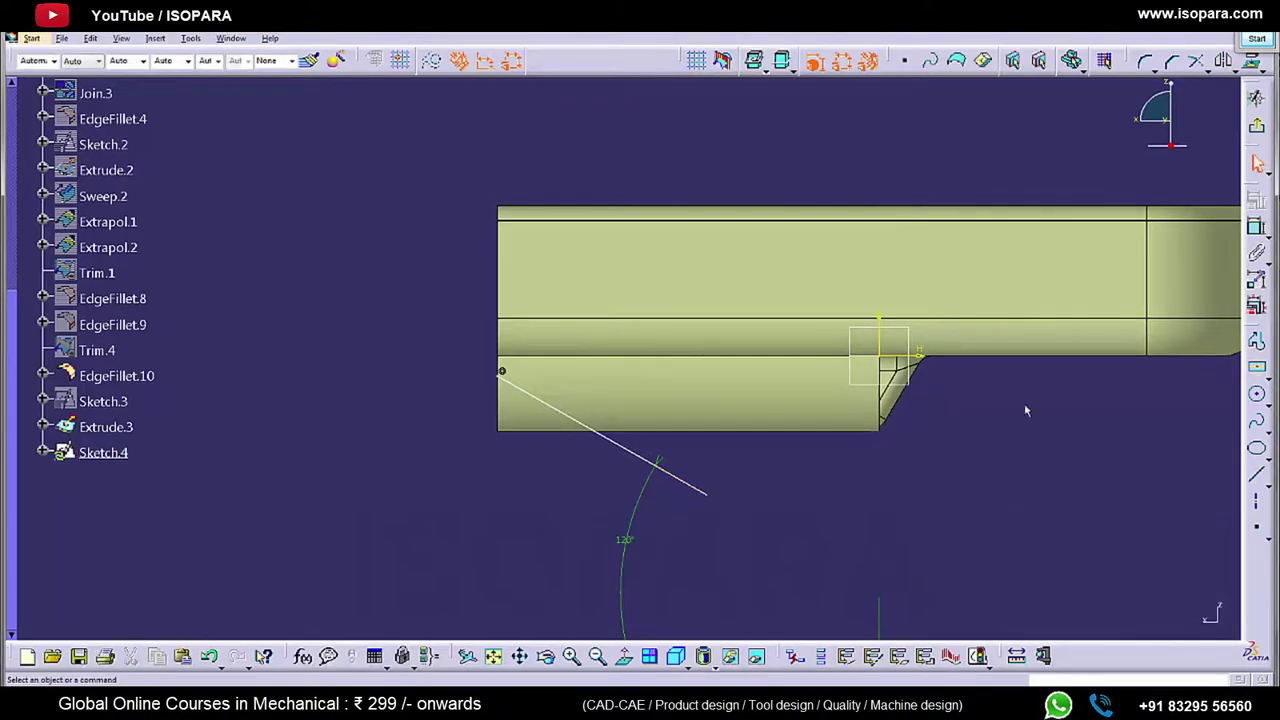
Step: Leave the sketch and extrude the cylinder's circular end edge 50 mm along the slanted sketch line
{"action": "left_click", "coordinate": [1258, 133]}
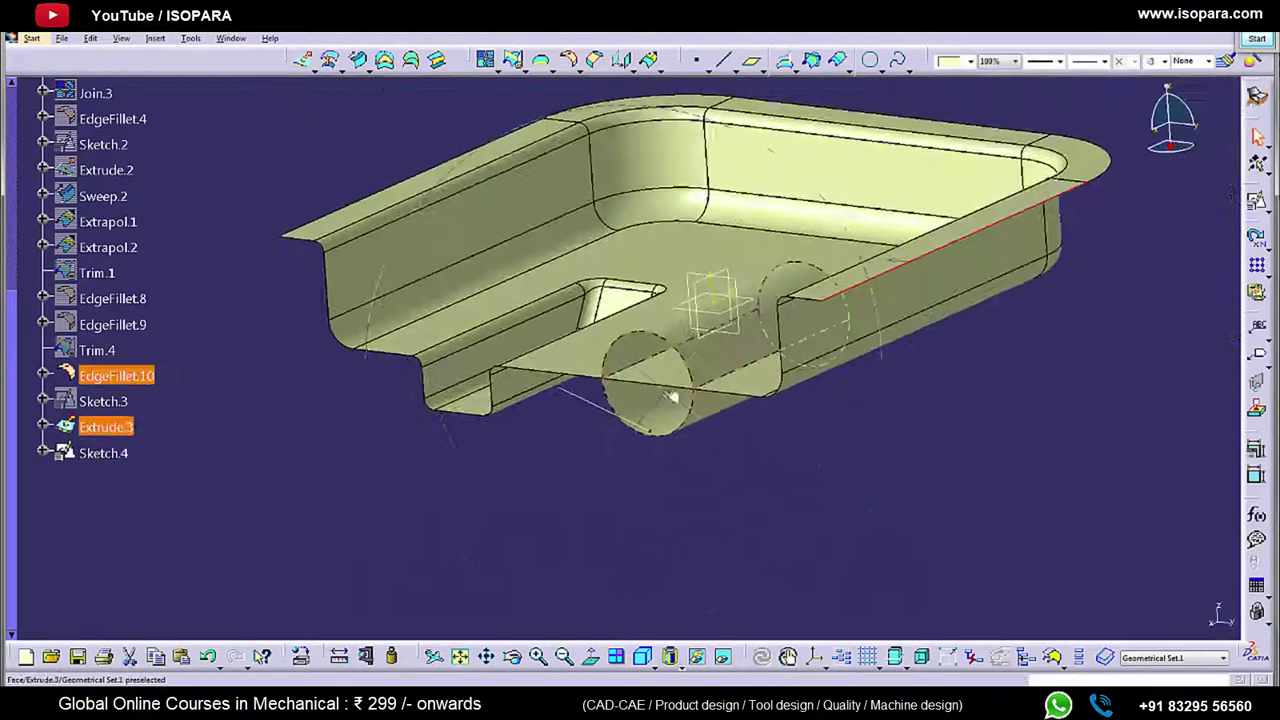
{"action": "middle_click_drag", "start_coordinate": [672, 397], "coordinate": [748, 436]}
{"action": "left_click", "coordinate": [849, 466]}
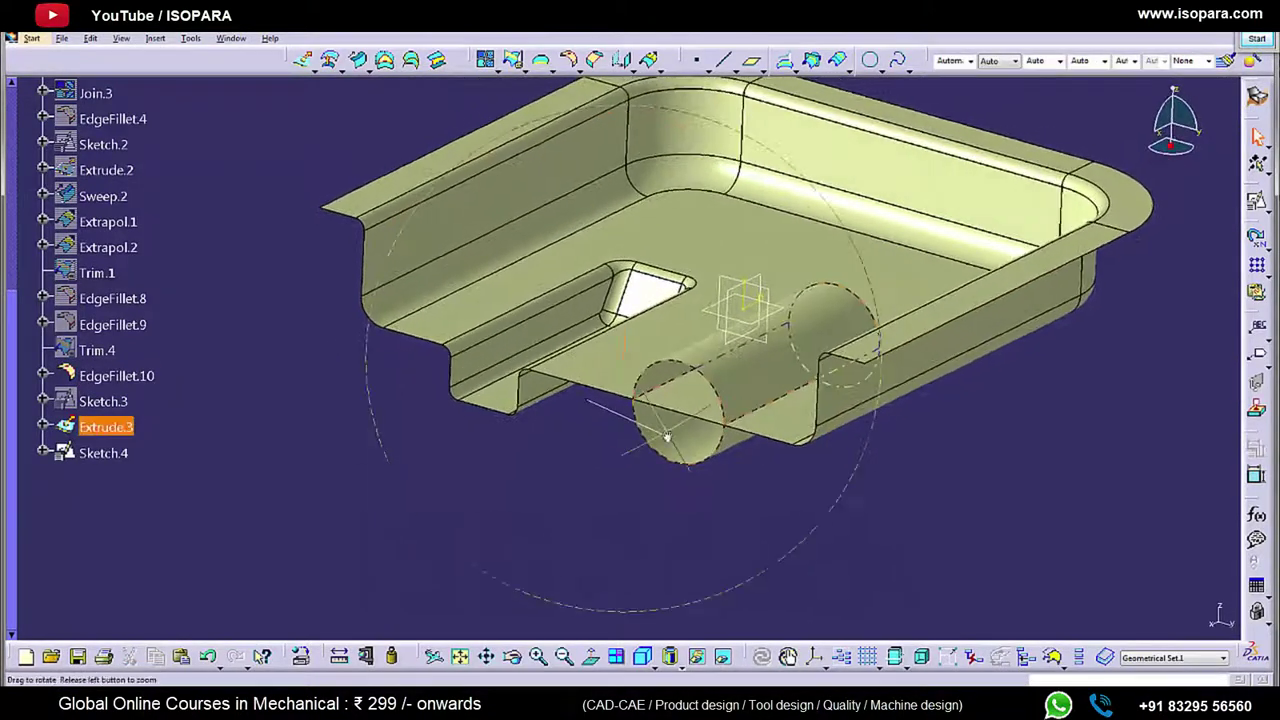
{"action": "left_click", "coordinate": [304, 61]}
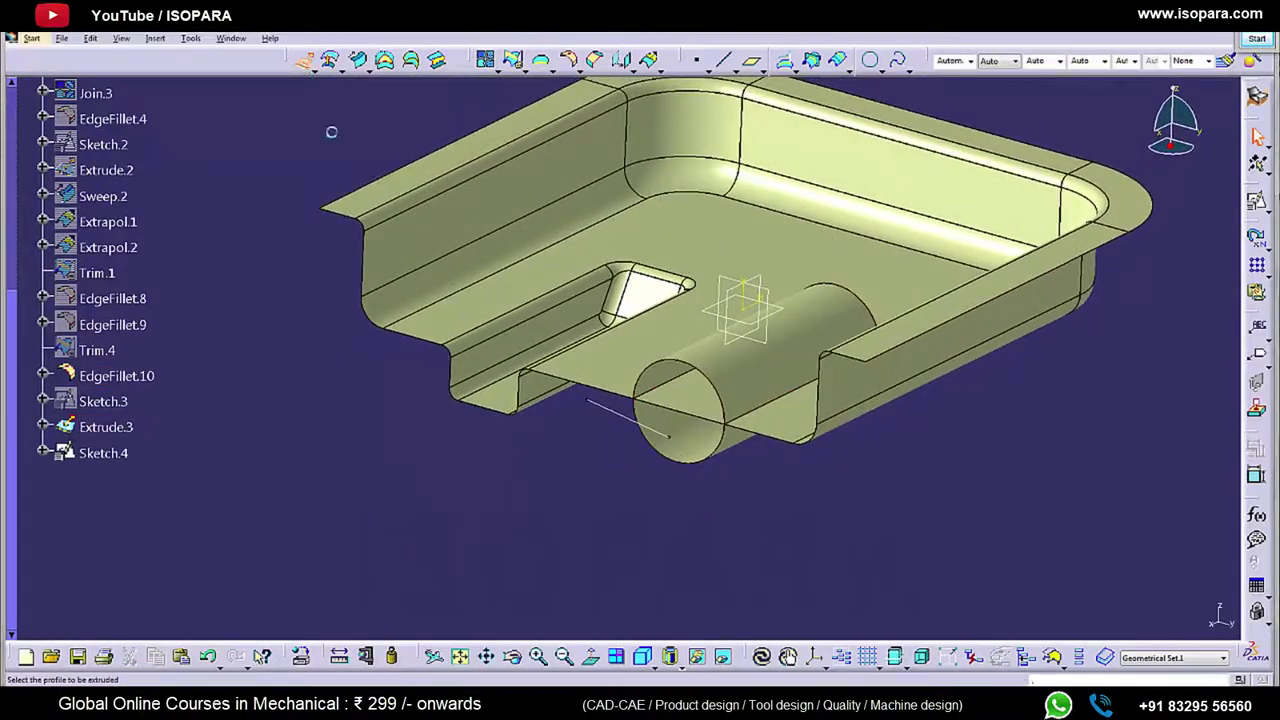
{"action": "left_click", "coordinate": [717, 458]}
{"action": "middle_click_drag", "start_coordinate": [731, 497], "coordinate": [623, 461]}
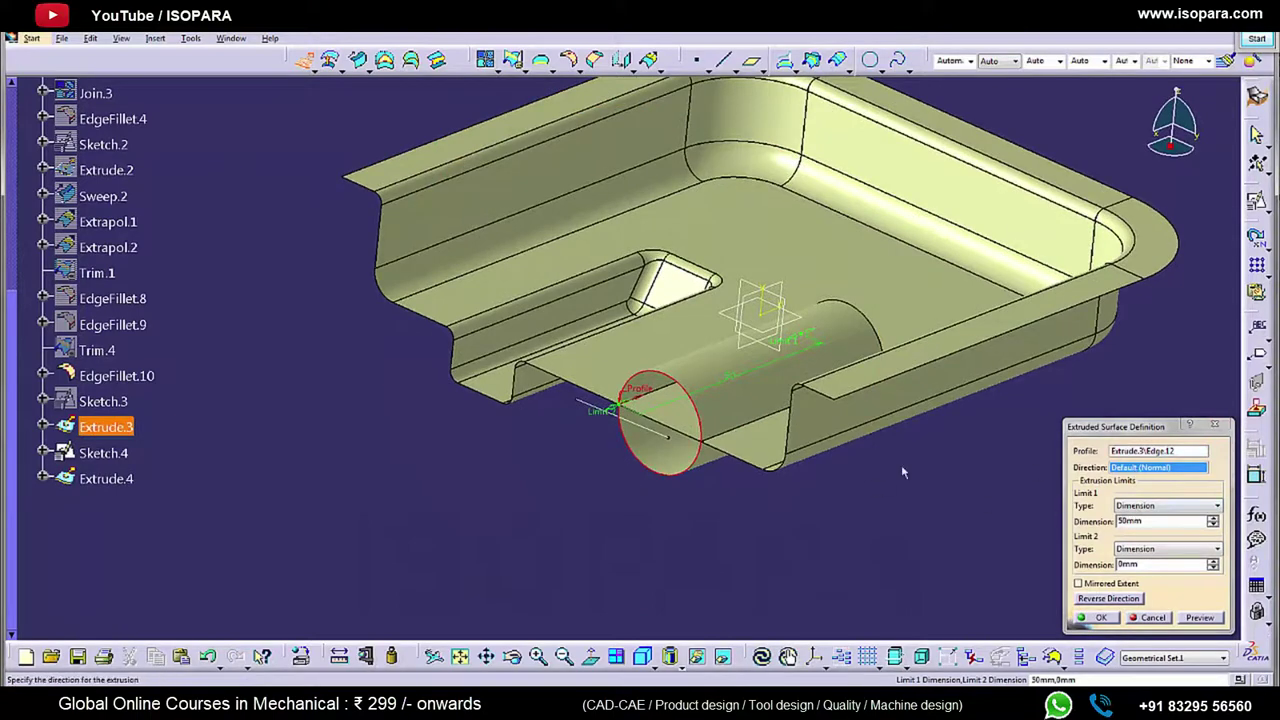
{"action": "left_click", "coordinate": [596, 408]}
{"action": "mouse_move", "coordinate": [596, 408]}
{"action": "middle_mouse_down"}
{"action": "mouse_move", "coordinate": [662, 440]}
{"action": "mouse_move", "coordinate": [720, 400]}
{"action": "mouse_move", "coordinate": [670, 457]}
{"action": "mouse_move", "coordinate": [760, 374]}
{"action": "middle_mouse_up"}
{"action": "left_click", "coordinate": [1101, 618]}
Step: Hide the original horizontal cylinder surface and the slanted line sketch
{"action": "right_click", "coordinate": [752, 372]}
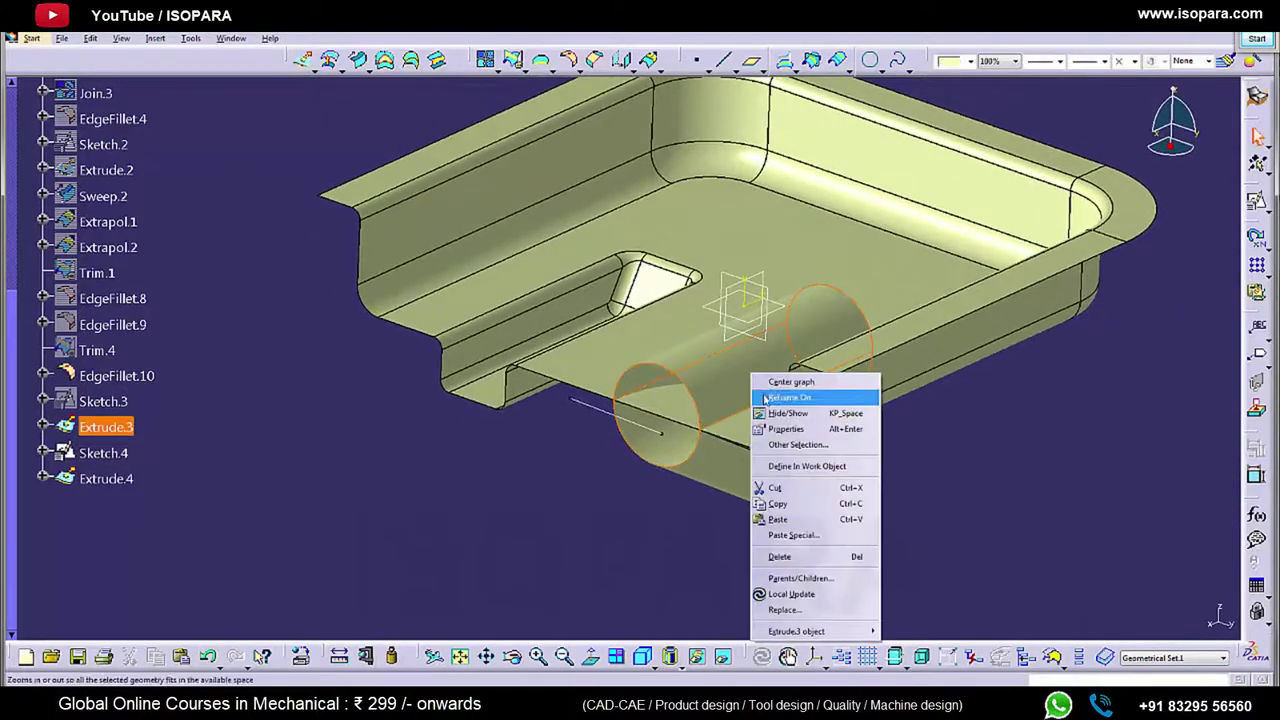
{"action": "left_click", "coordinate": [778, 414]}
{"action": "right_click", "coordinate": [600, 412]}
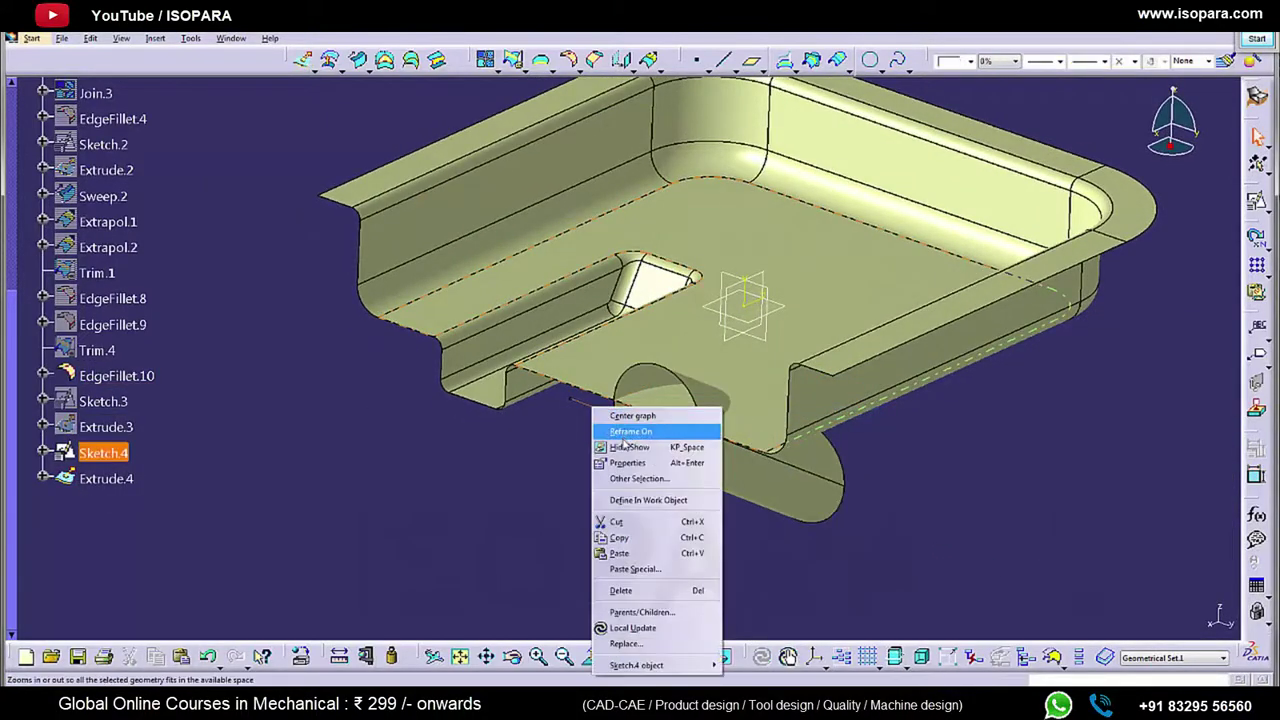
{"action": "left_click", "coordinate": [640, 451]}
{"action": "mouse_move", "coordinate": [645, 447]}
{"action": "middle_mouse_down"}
{"action": "mouse_move", "coordinate": [748, 428]}
{"action": "mouse_move", "coordinate": [614, 408]}
{"action": "mouse_move", "coordinate": [628, 412]}
{"action": "middle_mouse_up"}
{"action": "left_click", "coordinate": [312, 700]}
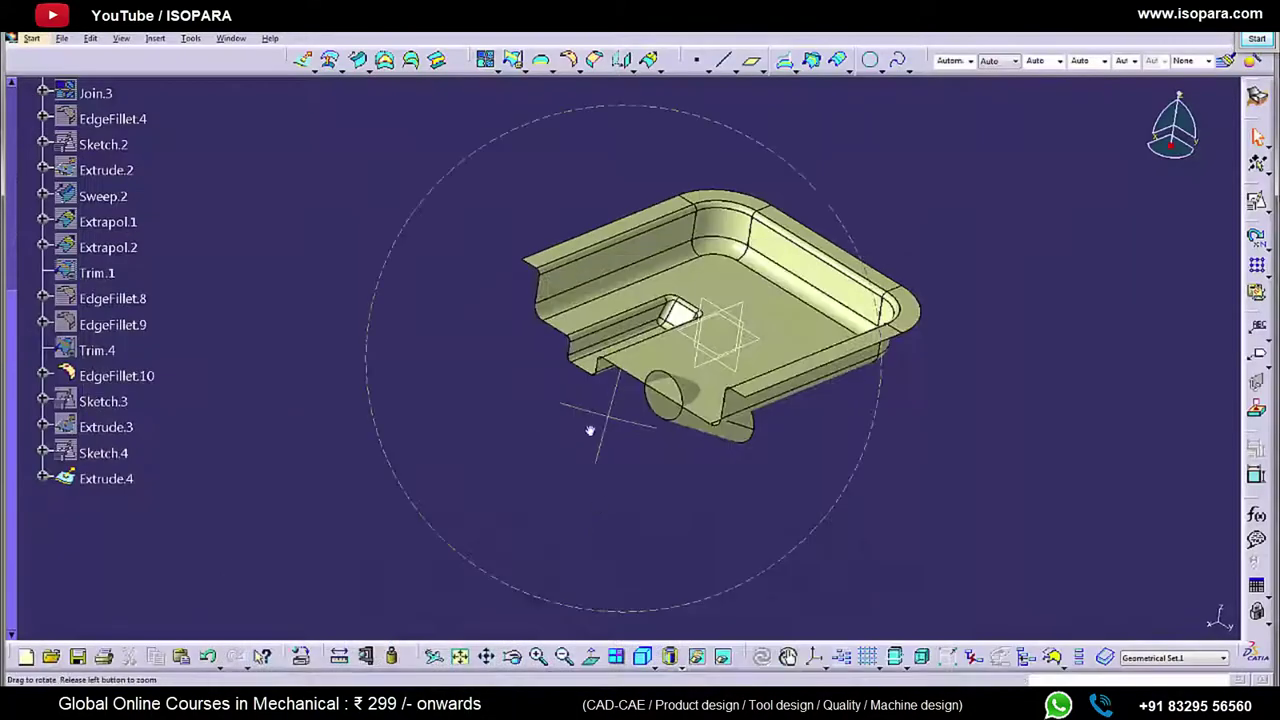
{"action": "mouse_move", "coordinate": [586, 429]}
{"action": "middle_mouse_down"}
{"action": "mouse_move", "coordinate": [614, 437]}
{"action": "mouse_move", "coordinate": [609, 400]}
{"action": "mouse_move", "coordinate": [632, 340]}
{"action": "mouse_move", "coordinate": [618, 314]}
{"action": "middle_mouse_up"}
Step: Trim the slanted cylinder surface with the tray to form the half-round recess at the open end
{"action": "left_click", "coordinate": [512, 60]}
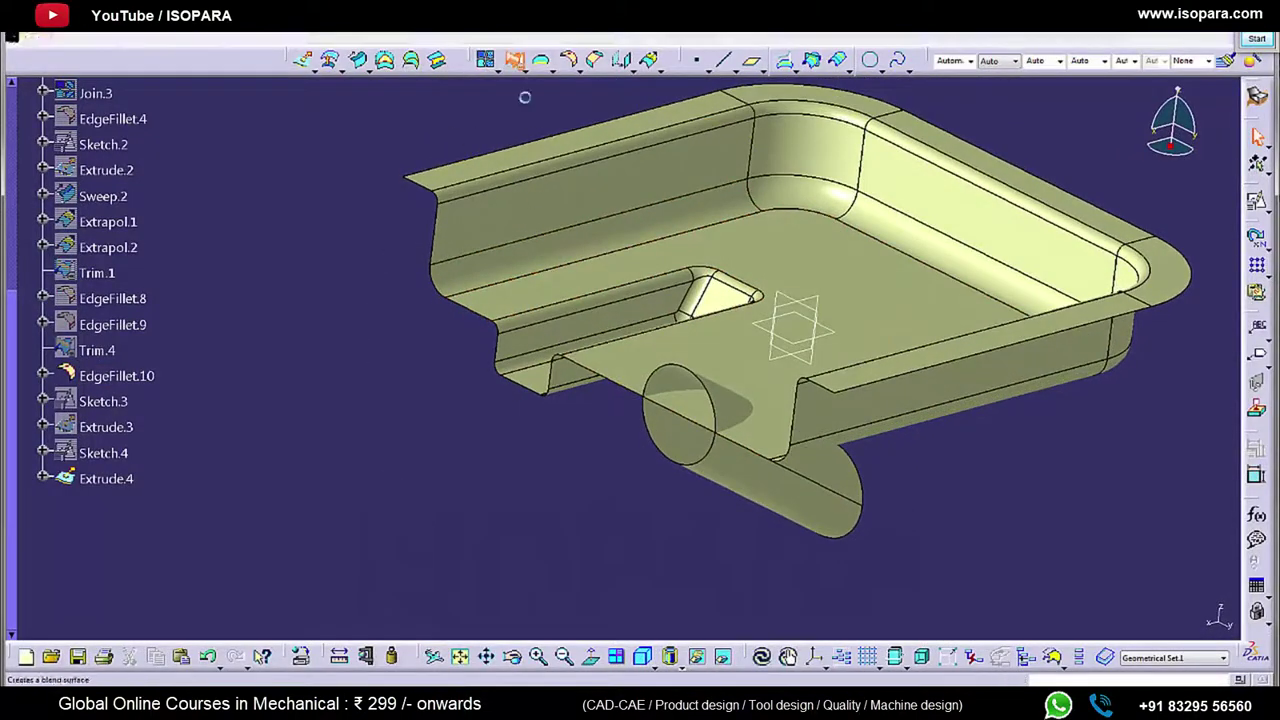
{"action": "left_click", "coordinate": [737, 410]}
{"action": "left_click", "coordinate": [755, 425]}
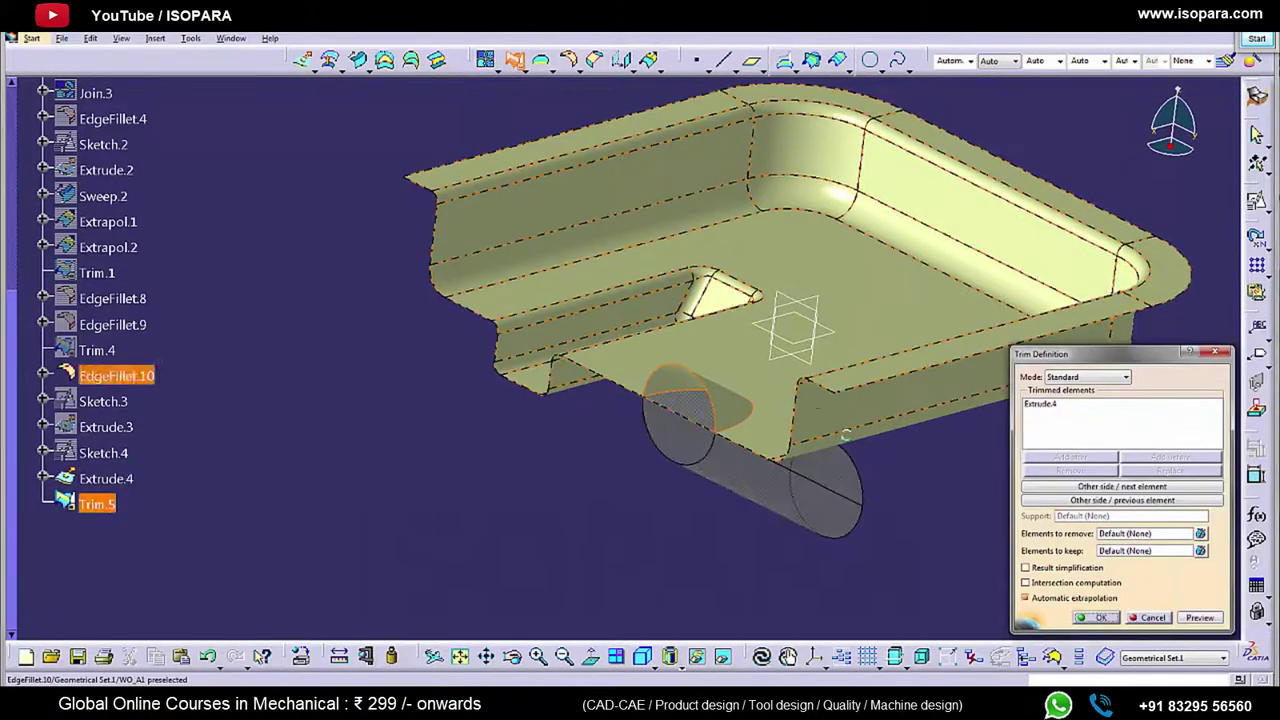
{"action": "left_click", "coordinate": [1098, 617]}
{"action": "mouse_move", "coordinate": [655, 385]}
{"action": "middle_mouse_down"}
{"action": "mouse_move", "coordinate": [786, 443]}
{"action": "mouse_move", "coordinate": [638, 388]}
{"action": "middle_mouse_up"}
{"action": "middle_click_drag", "start_coordinate": [620, 305], "coordinate": [592, 228]}
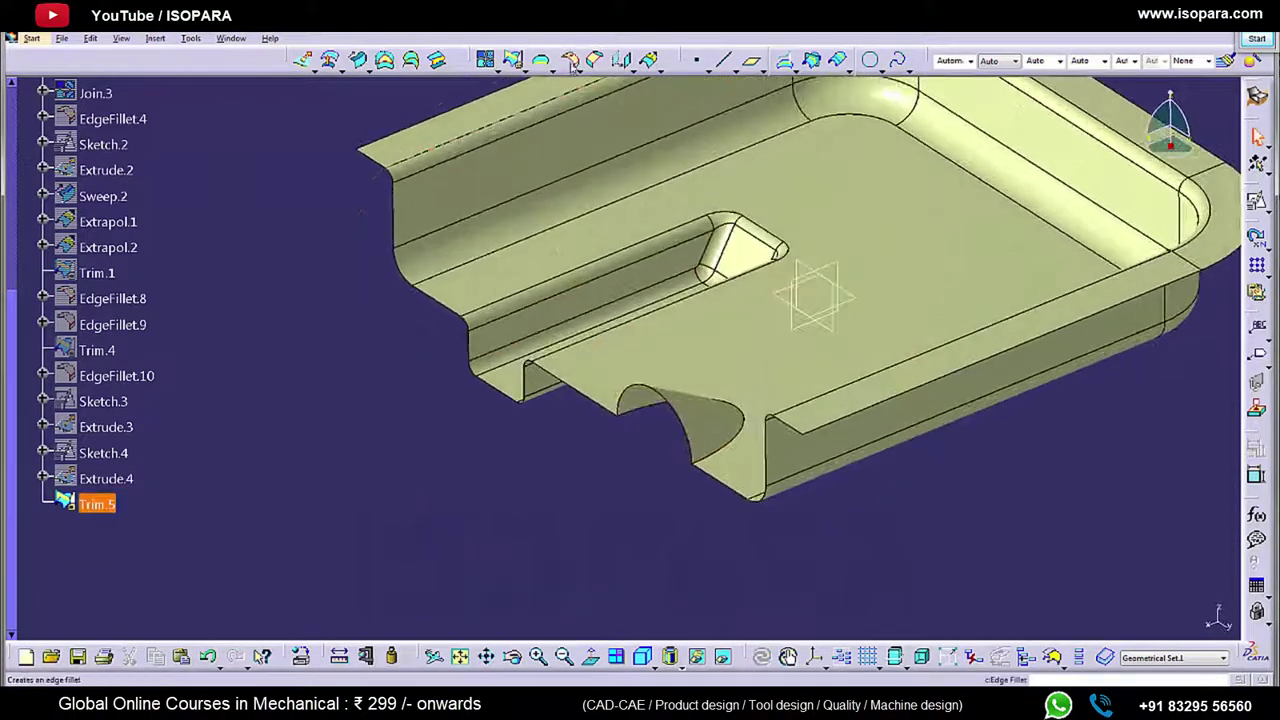
Step: Fillet the edge between the slanted recess and the tray floor with a 2 mm radius
{"action": "left_click", "coordinate": [569, 60]}
{"action": "left_click", "coordinate": [745, 440]}
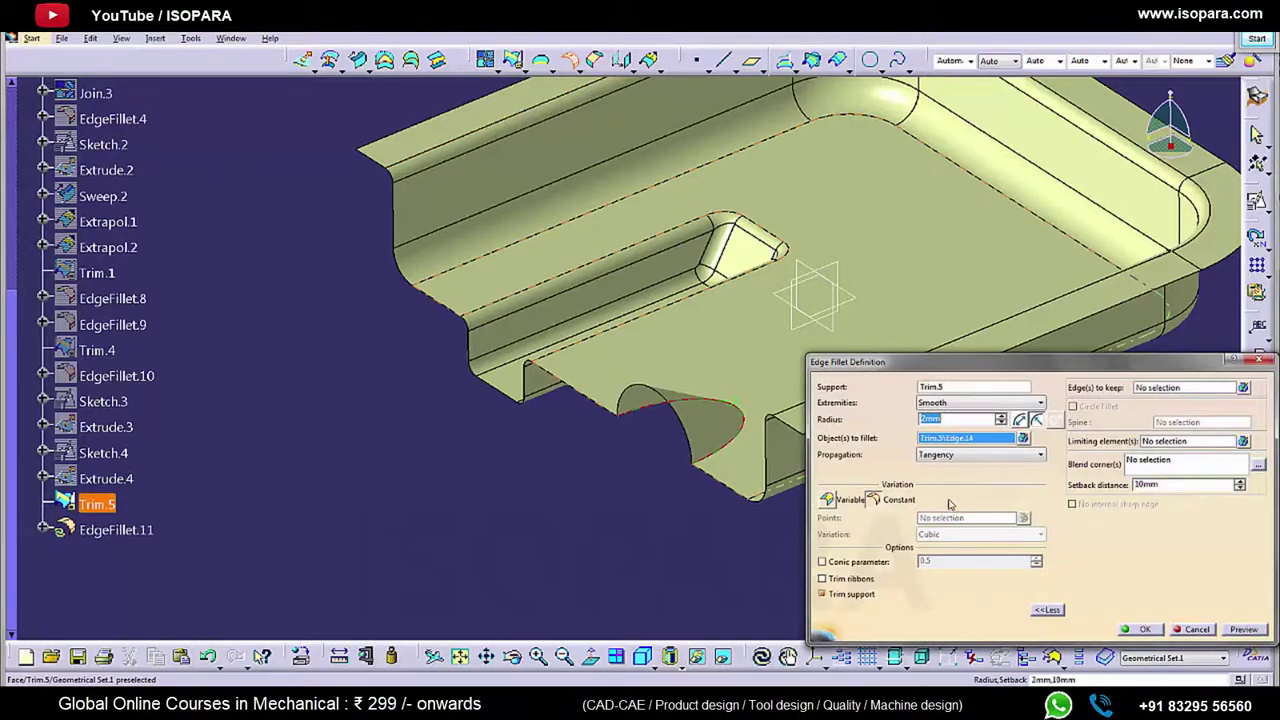
{"action": "left_click", "coordinate": [1143, 629]}
{"action": "middle_click_drag", "start_coordinate": [660, 440], "coordinate": [548, 375]}
{"action": "middle_click_drag", "start_coordinate": [763, 366], "coordinate": [747, 413]}
{"action": "middle_click_drag", "start_coordinate": [404, 308], "coordinate": [676, 445]}
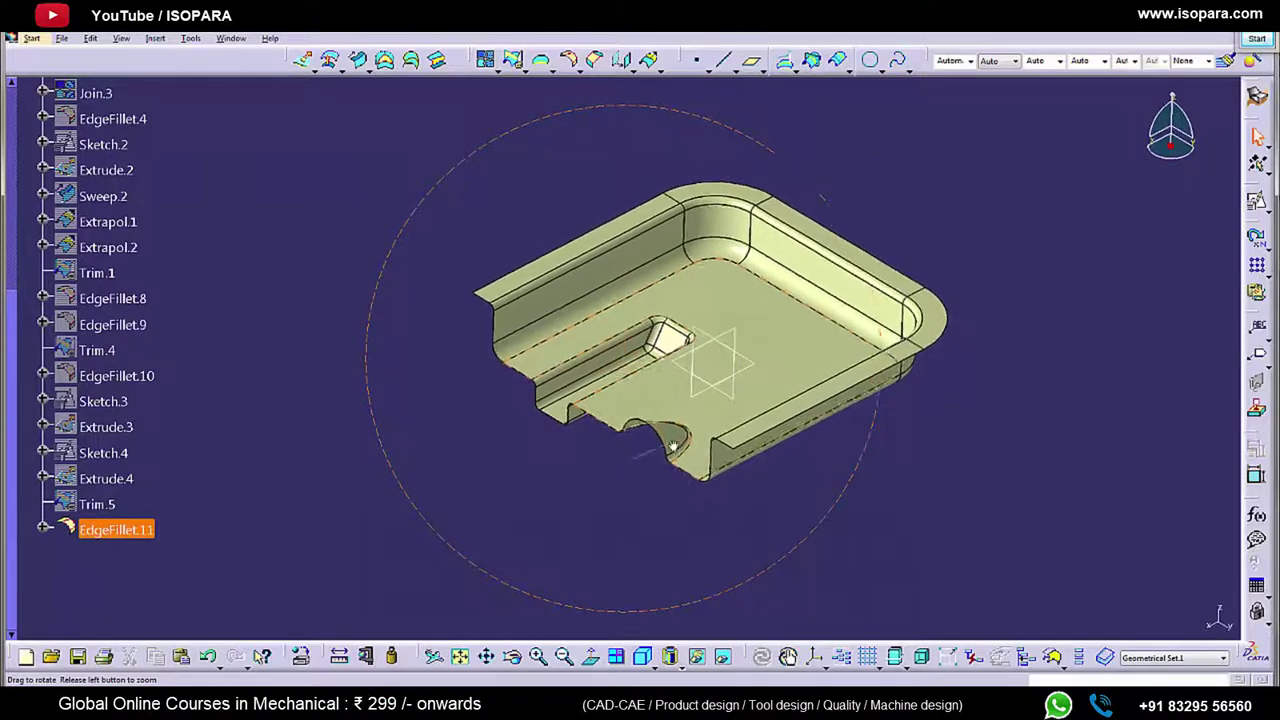
Step: Check section C-C in the drawing and start a positioned sketch on the xy plane
{"action": "left_click", "coordinate": [367, 630]}
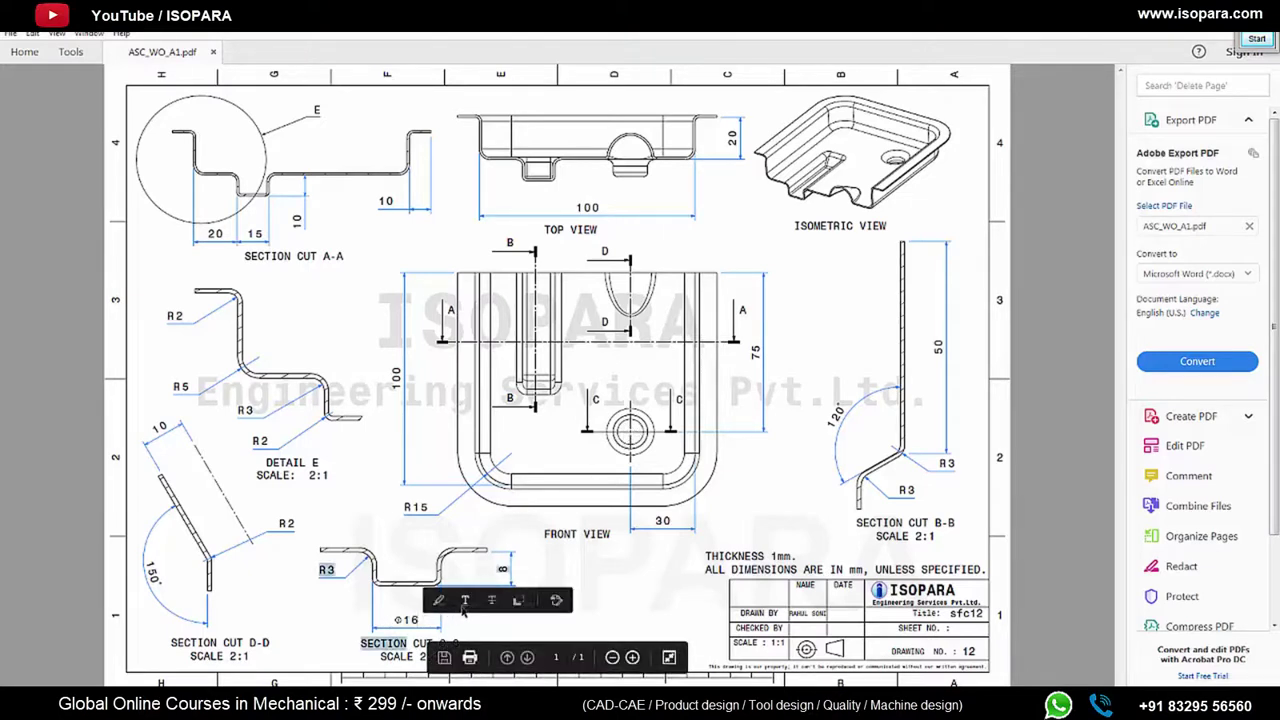
{"action": "left_click", "coordinate": [545, 563]}
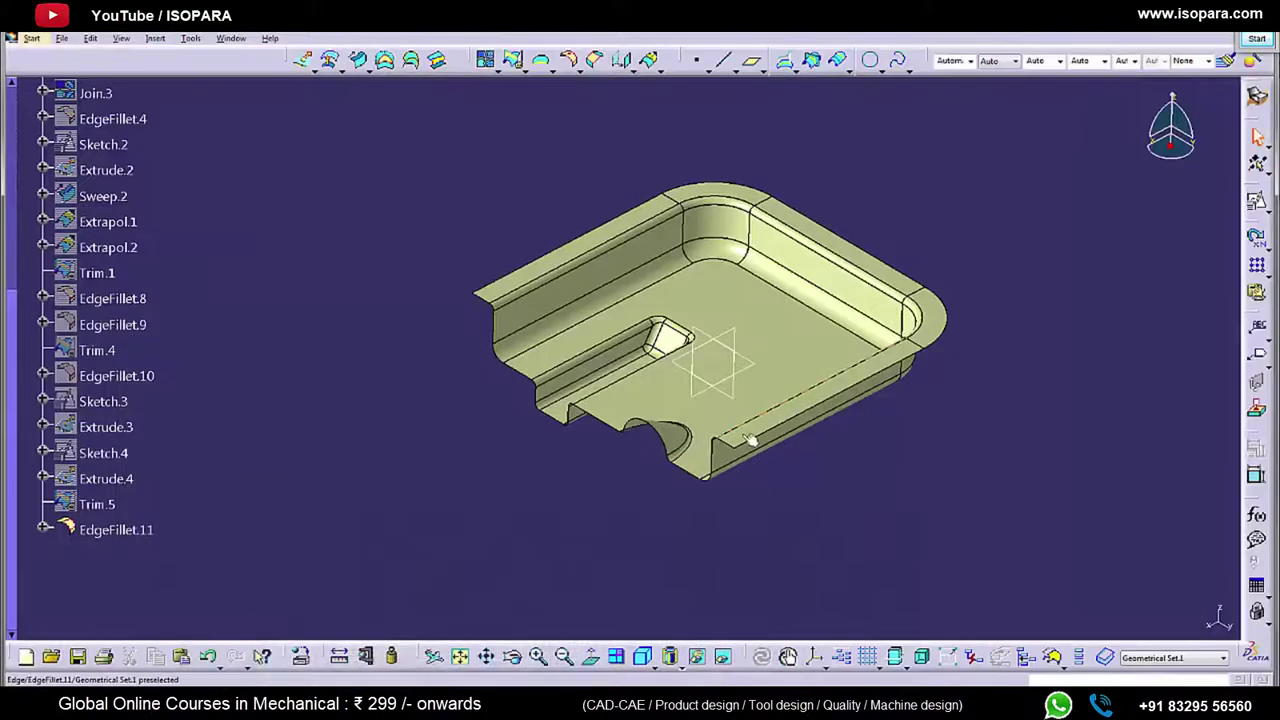
{"action": "middle_click_drag", "start_coordinate": [700, 410], "coordinate": [731, 396]}
{"action": "left_click", "coordinate": [720, 381]}
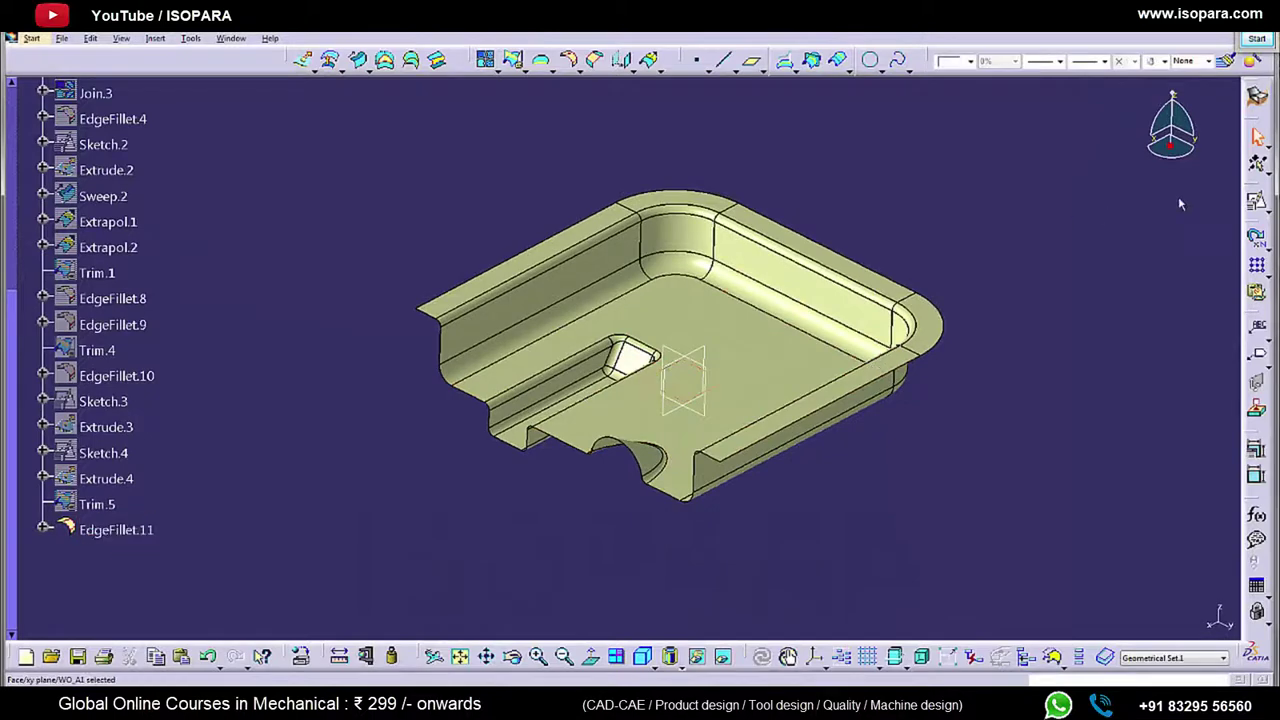
{"action": "left_click", "coordinate": [1257, 200]}
{"action": "left_click", "coordinate": [1150, 619]}
{"action": "middle_click_drag", "start_coordinate": [885, 432], "coordinate": [968, 395]}
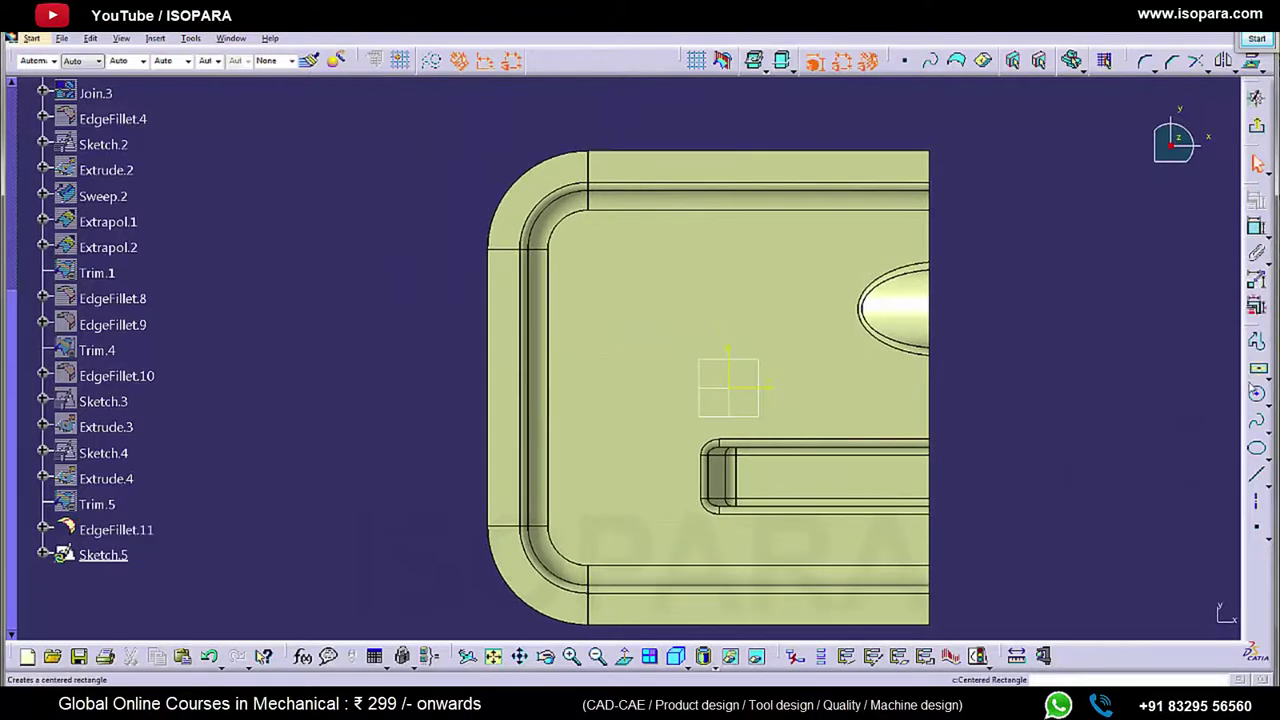
Step: Draw a circle on the tray floor near the closed end and set its radius to 8 mm
{"action": "left_click", "coordinate": [1258, 395]}
{"action": "left_click", "coordinate": [677, 288]}
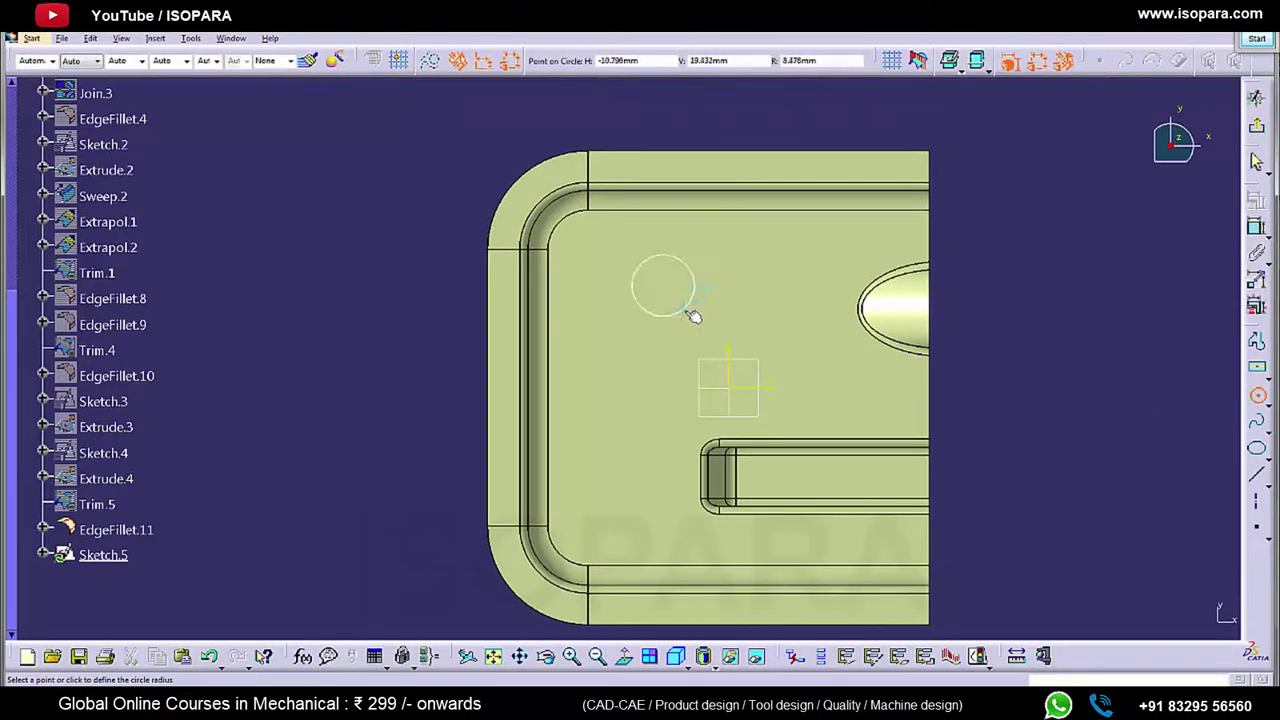
{"action": "left_click", "coordinate": [693, 316]}
{"action": "double_click", "coordinate": [709, 284]}
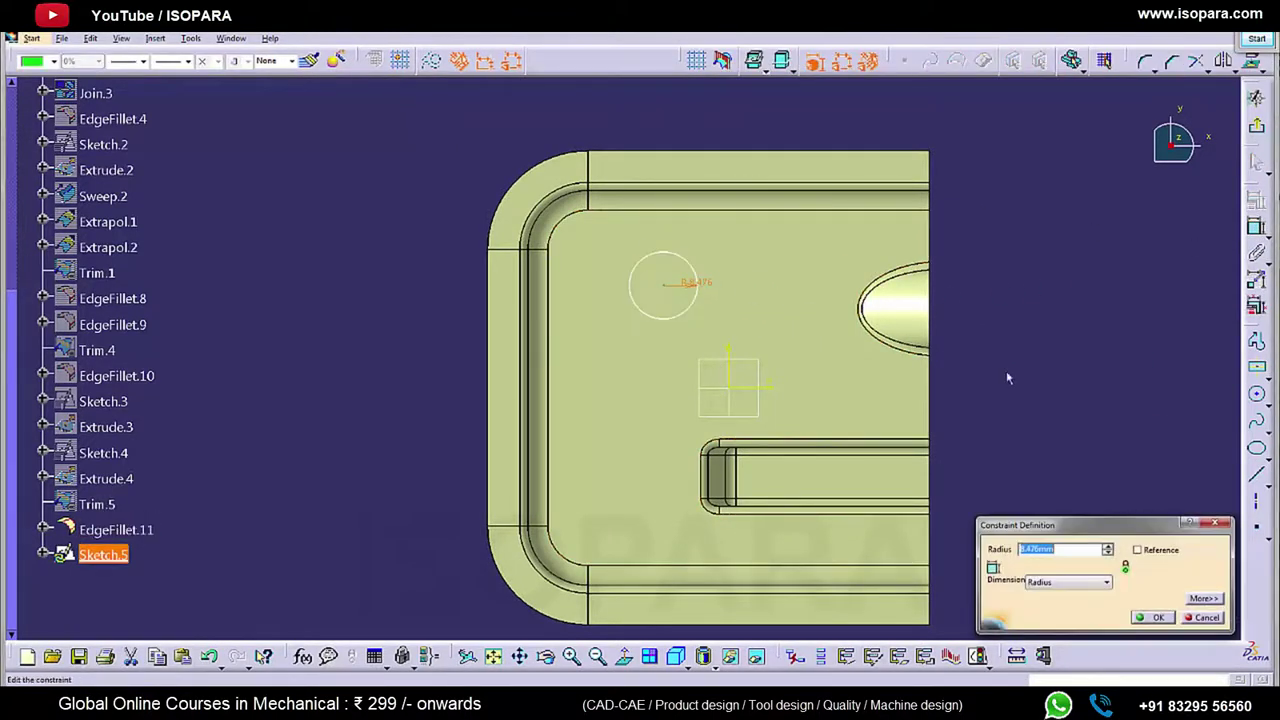
{"action": "left_click", "coordinate": [284, 702]}
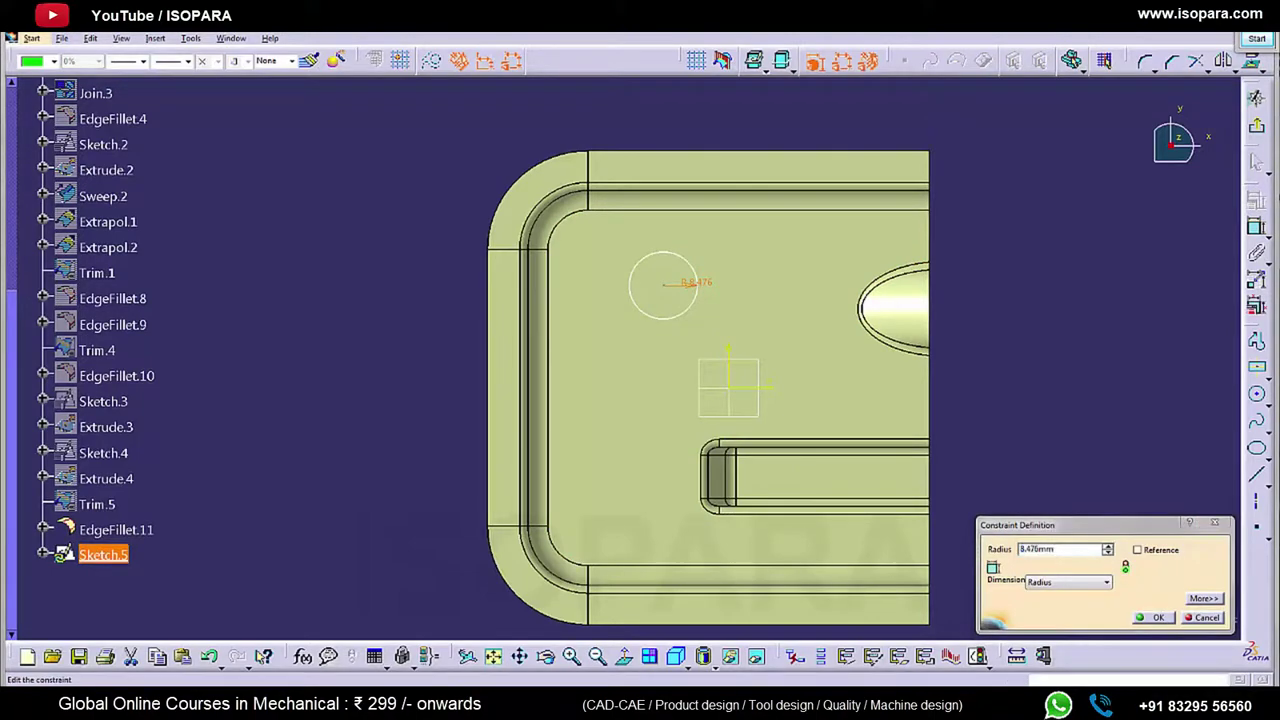
{"action": "left_click", "coordinate": [284, 702]}
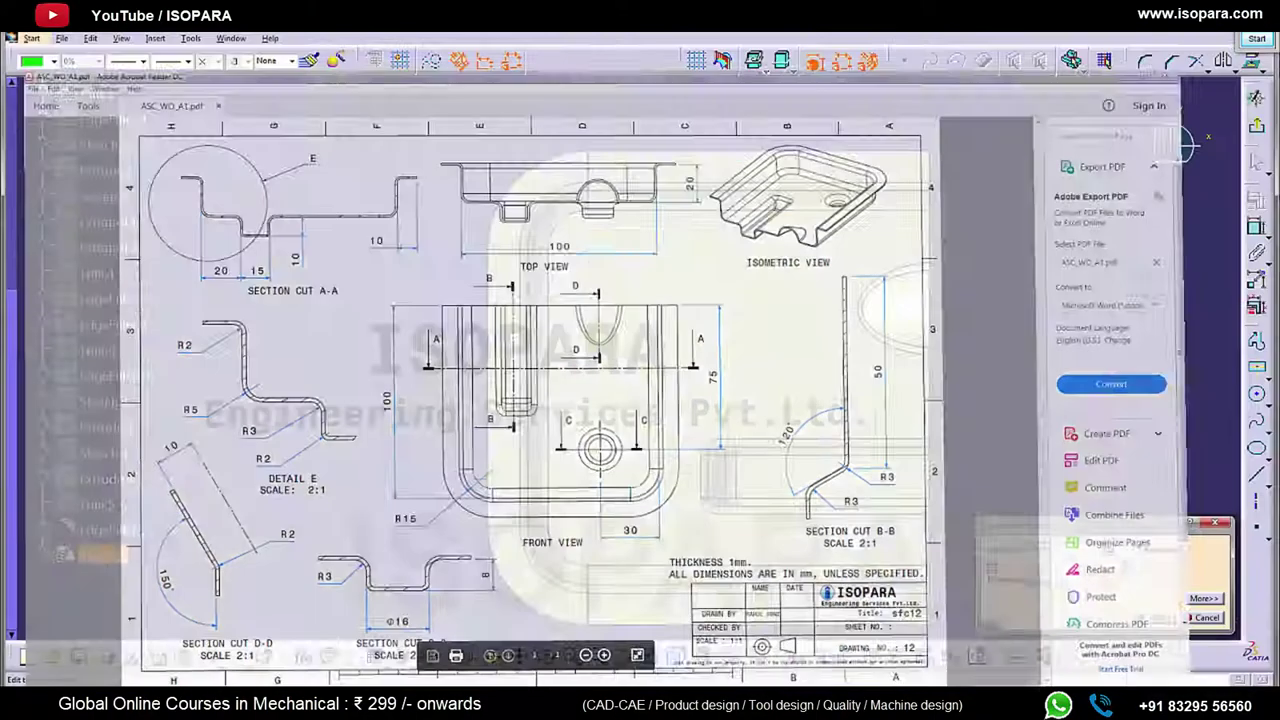
{"action": "left_click_drag", "start_coordinate": [1068, 548], "coordinate": [1020, 549]}
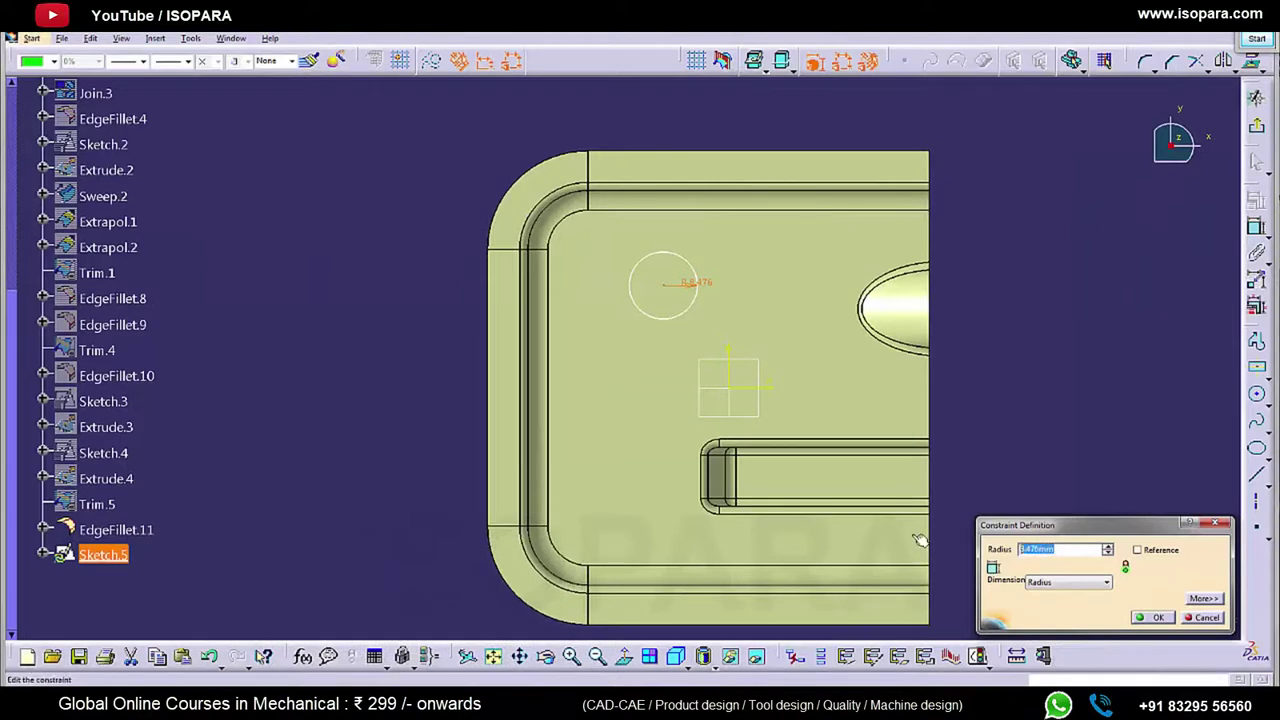
{"action": "type", "text": "8"}
{"action": "key", "text": "Return"}
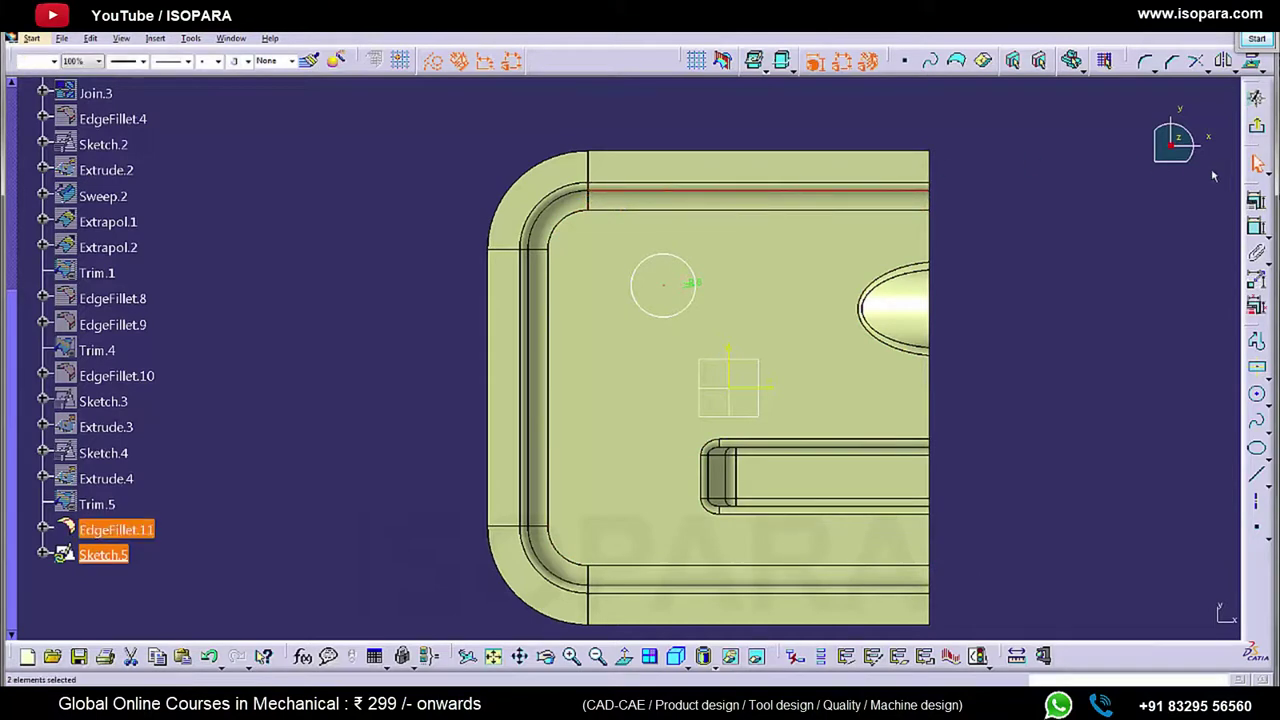
Step: Dimension the circle's centre 30 mm from the tray's long side wall edge nearest the half-round recess
{"action": "left_click", "coordinate": [1256, 226]}
{"action": "left_click", "coordinate": [663, 285]}
{"action": "left_click", "coordinate": [1040, 238]}
{"action": "double_click", "coordinate": [1040, 238]}
{"action": "left_click", "coordinate": [338, 702]}
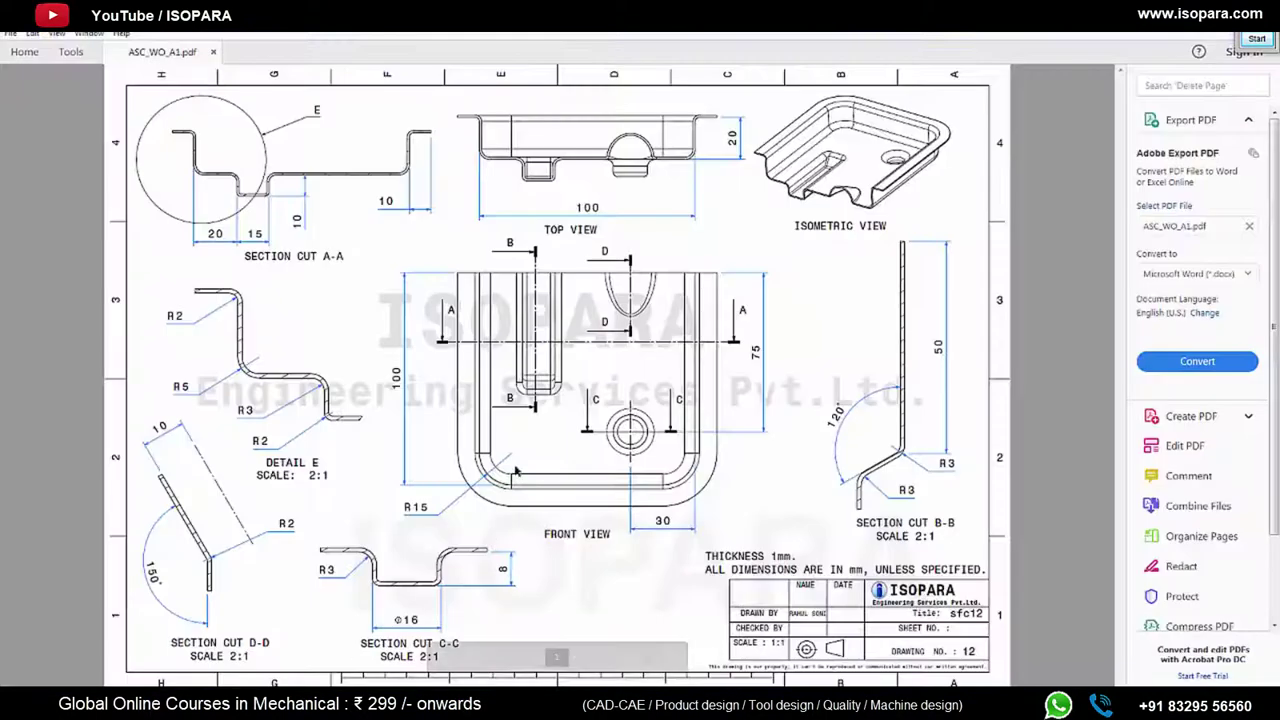
{"action": "key", "text": "alt+Tab"}
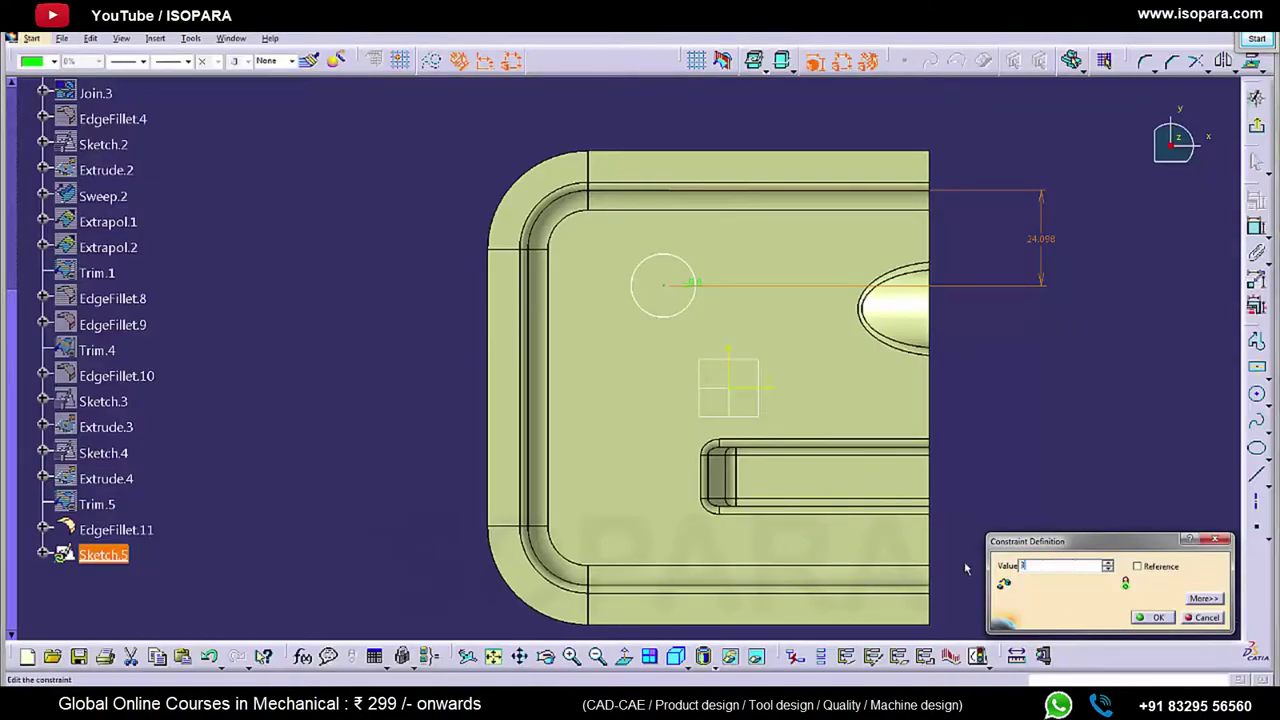
{"action": "key", "text": "Return"}
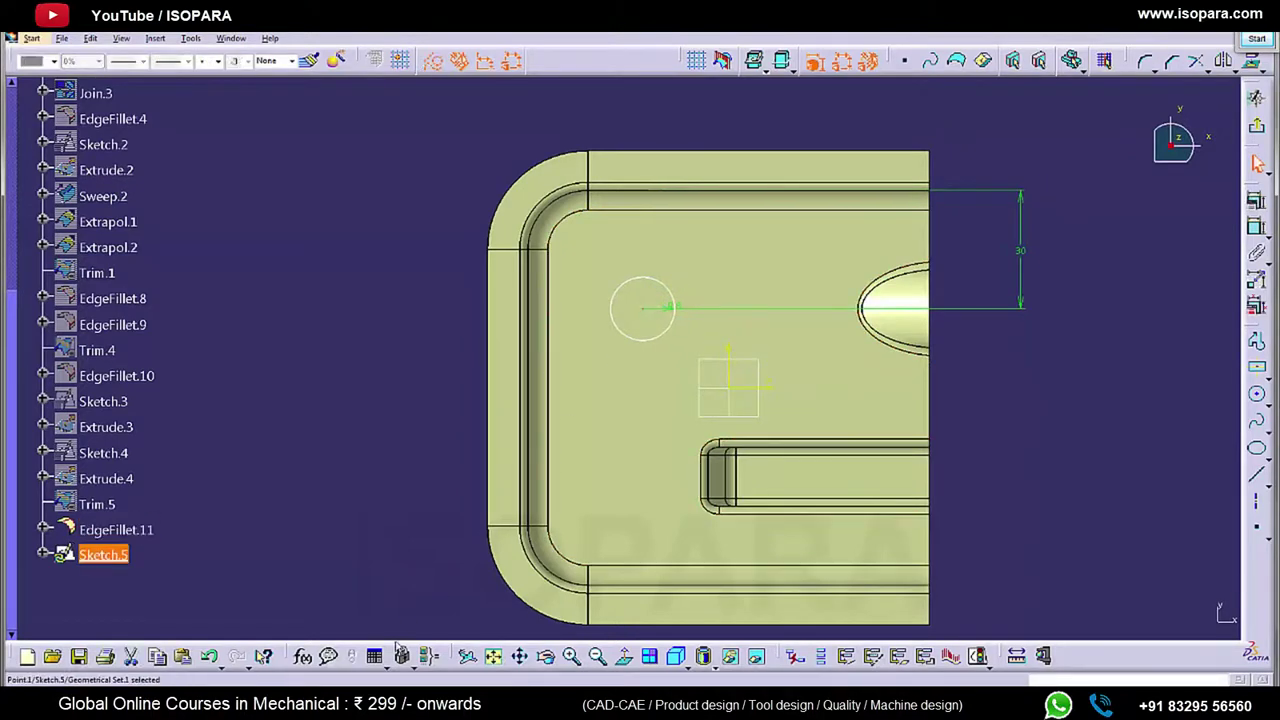
Step: Dimension the circle's centre 75 mm from the tray's open end edge and leave the sketch
{"action": "key", "text": "alt+Tab"}
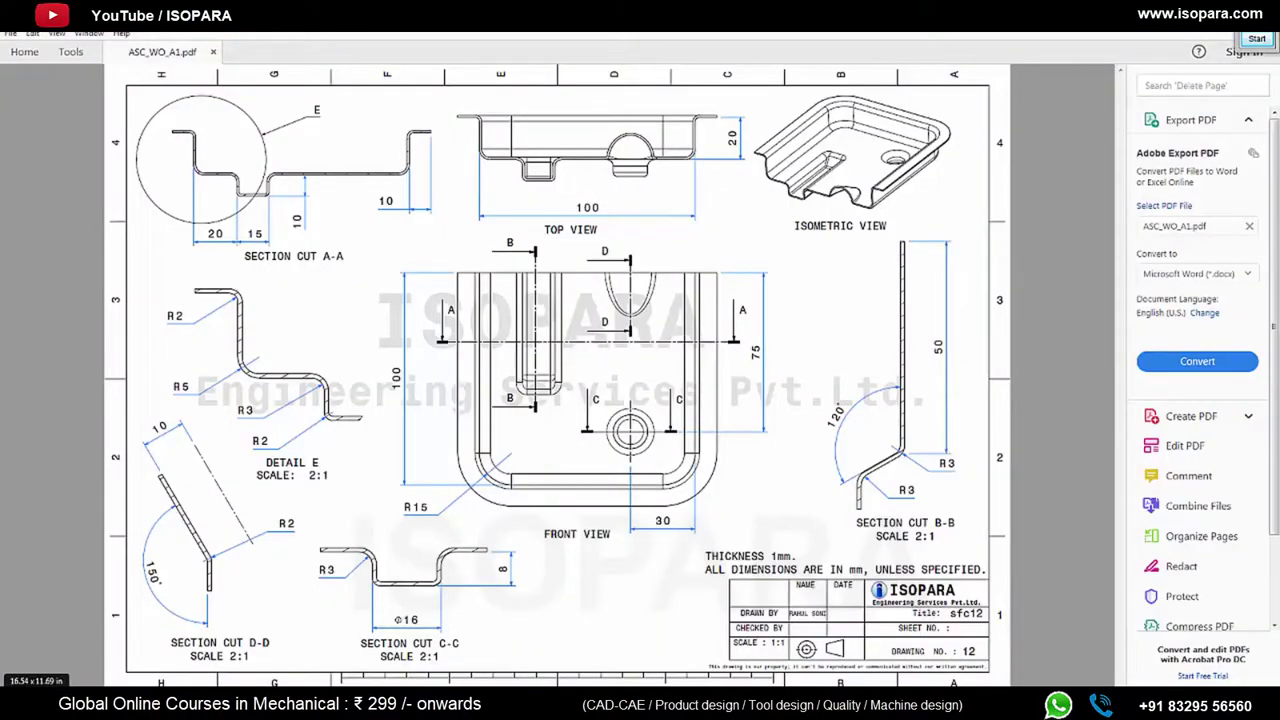
{"action": "key", "text": "alt+Tab"}
{"action": "left_click", "coordinate": [938, 251]}
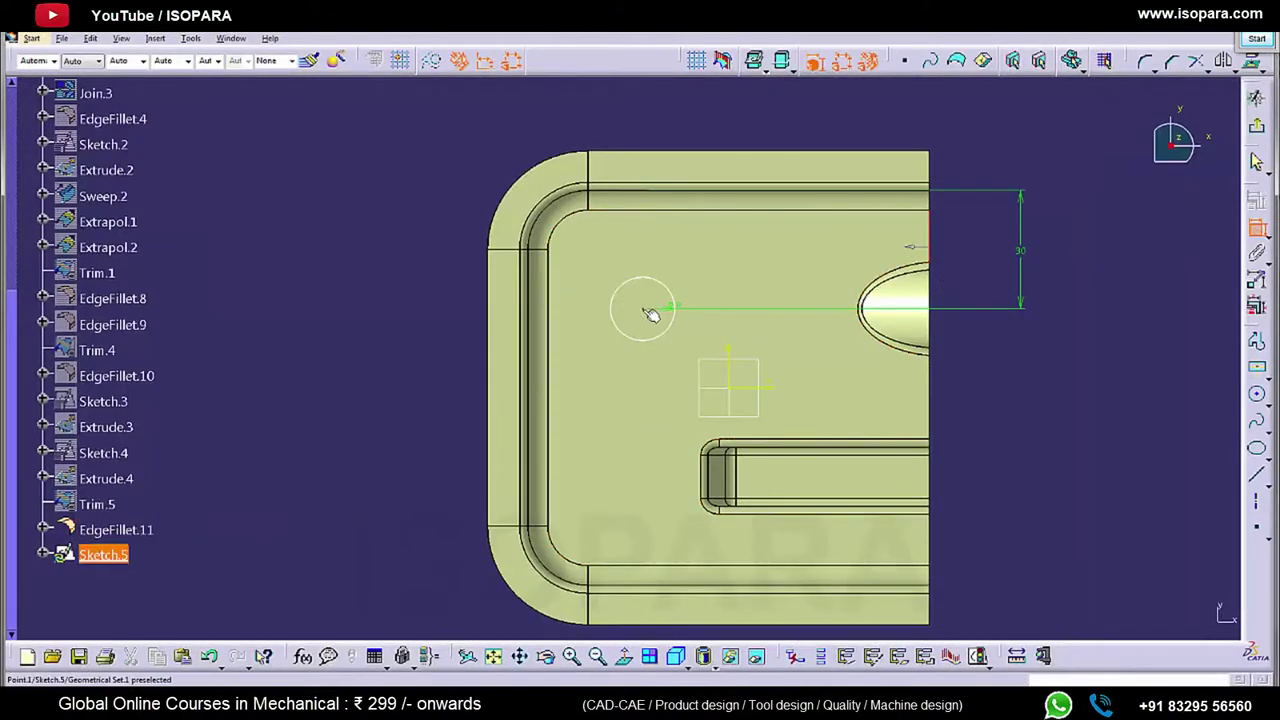
{"action": "left_click", "coordinate": [803, 106]}
{"action": "double_click", "coordinate": [800, 103]}
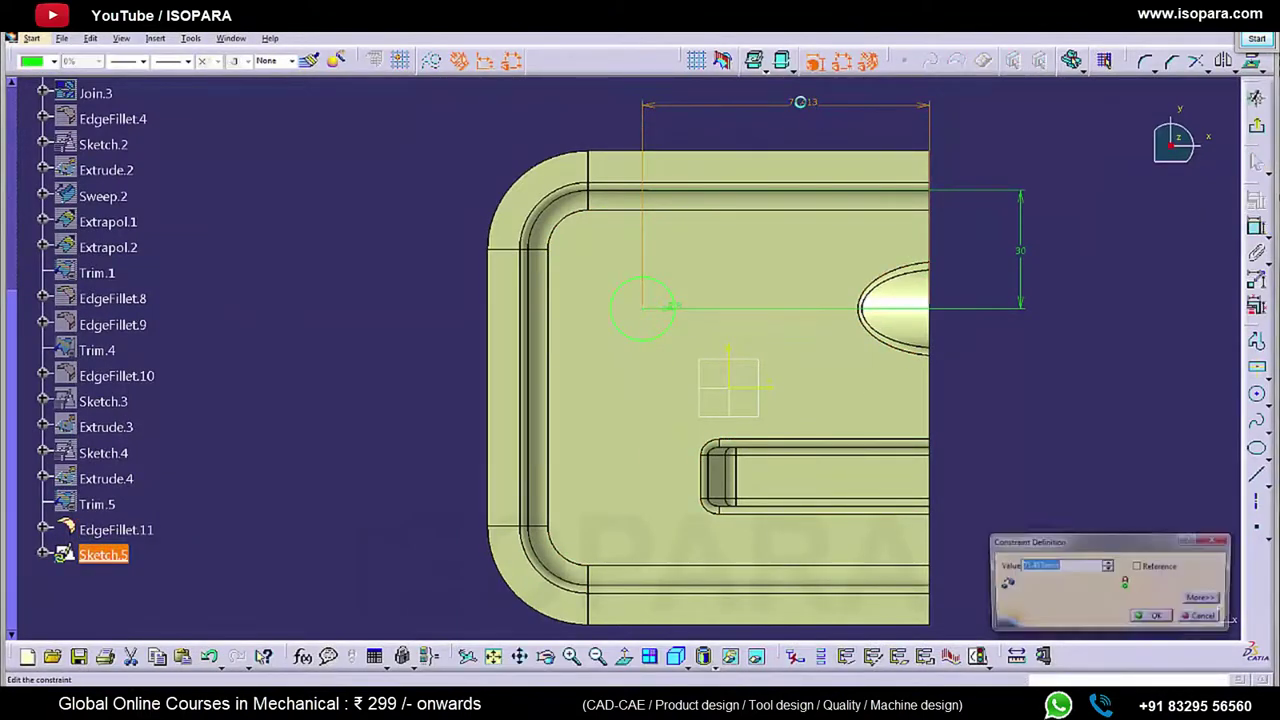
{"action": "key", "text": "Return"}
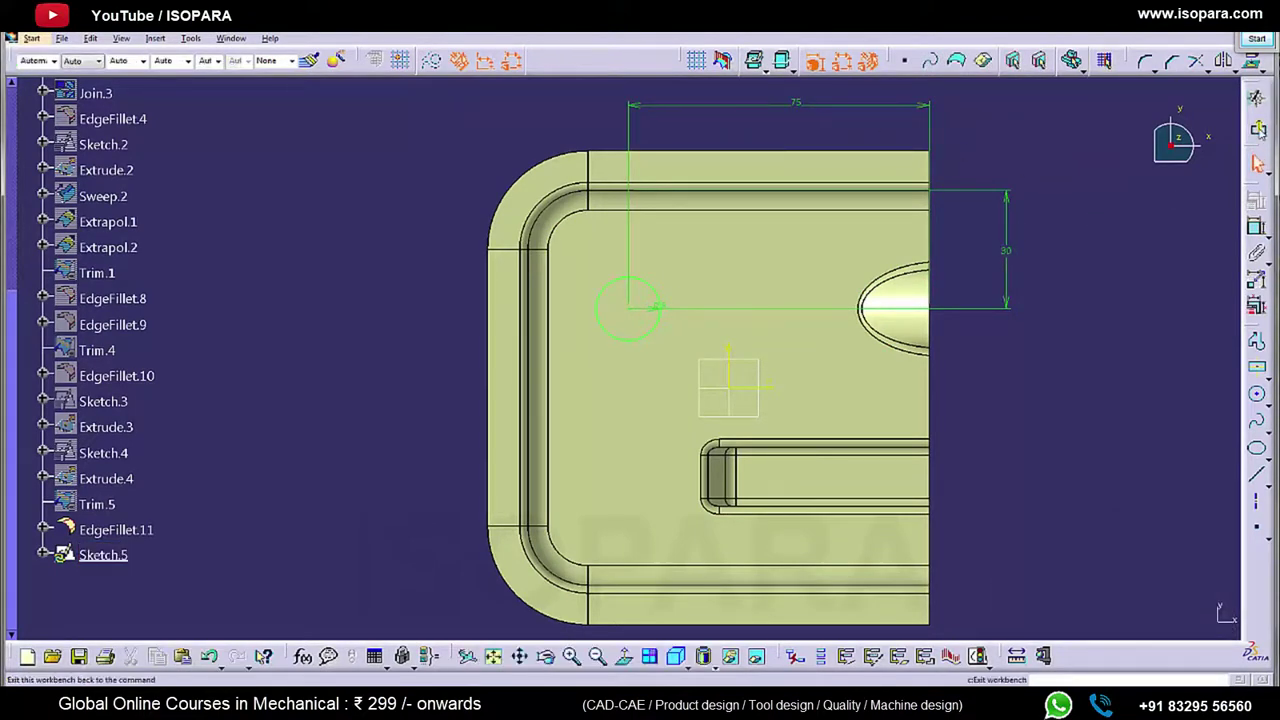
{"action": "left_click", "coordinate": [1257, 97]}
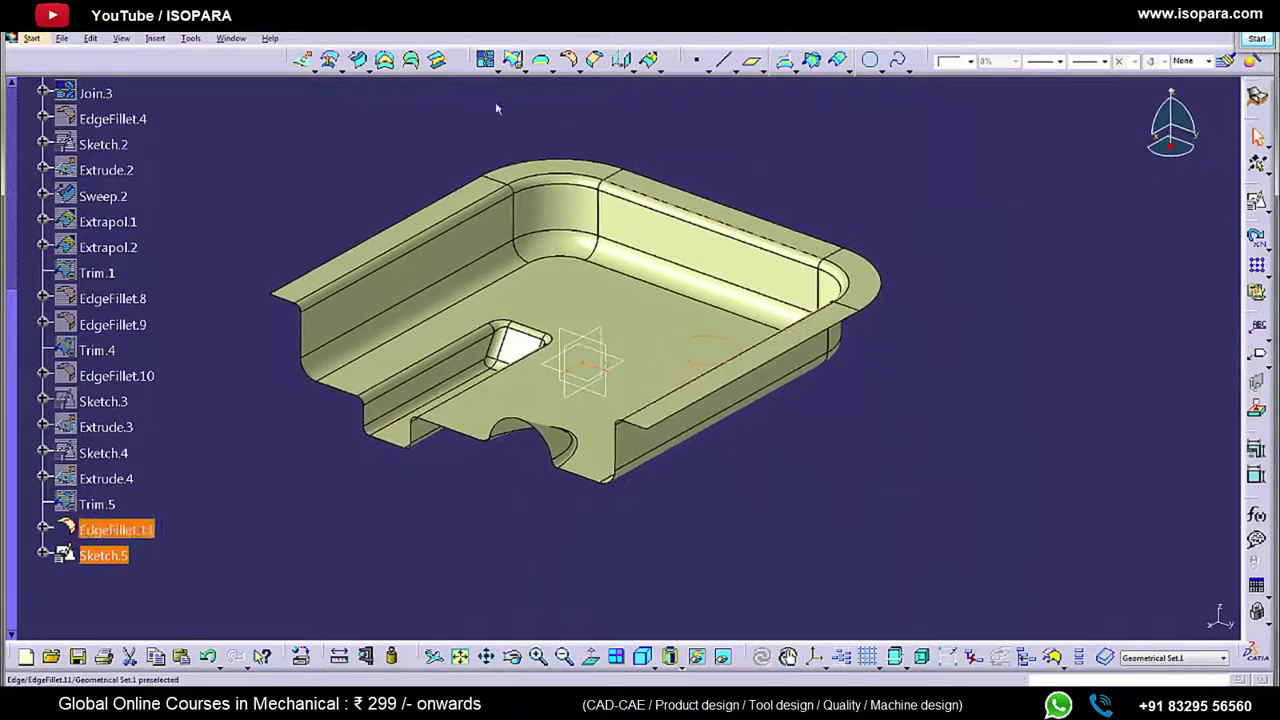
Step: Extrude the circle sketch as a surface 8 mm long
{"action": "left_click", "coordinate": [300, 60]}
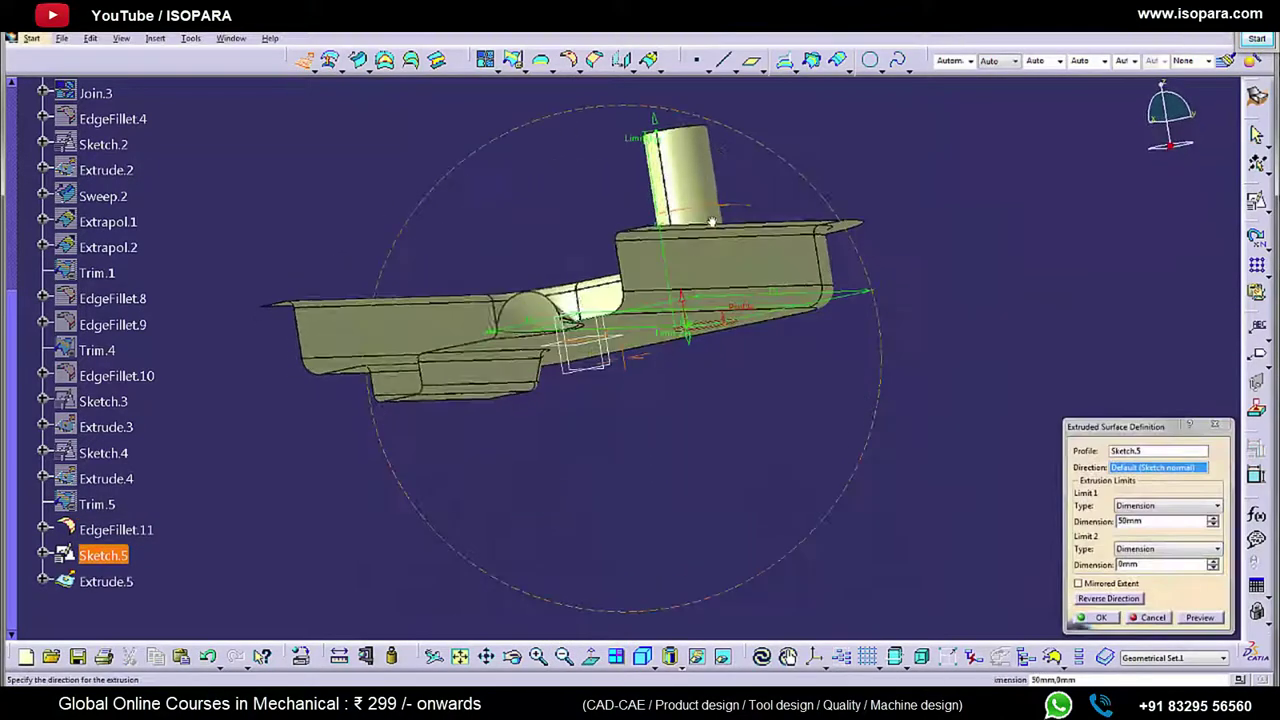
{"action": "left_click_drag", "start_coordinate": [1159, 521], "coordinate": [981, 494]}
{"action": "type", "text": "8"}
{"action": "key", "text": "Return"}
{"action": "middle_click_drag", "start_coordinate": [655, 405], "coordinate": [741, 372]}
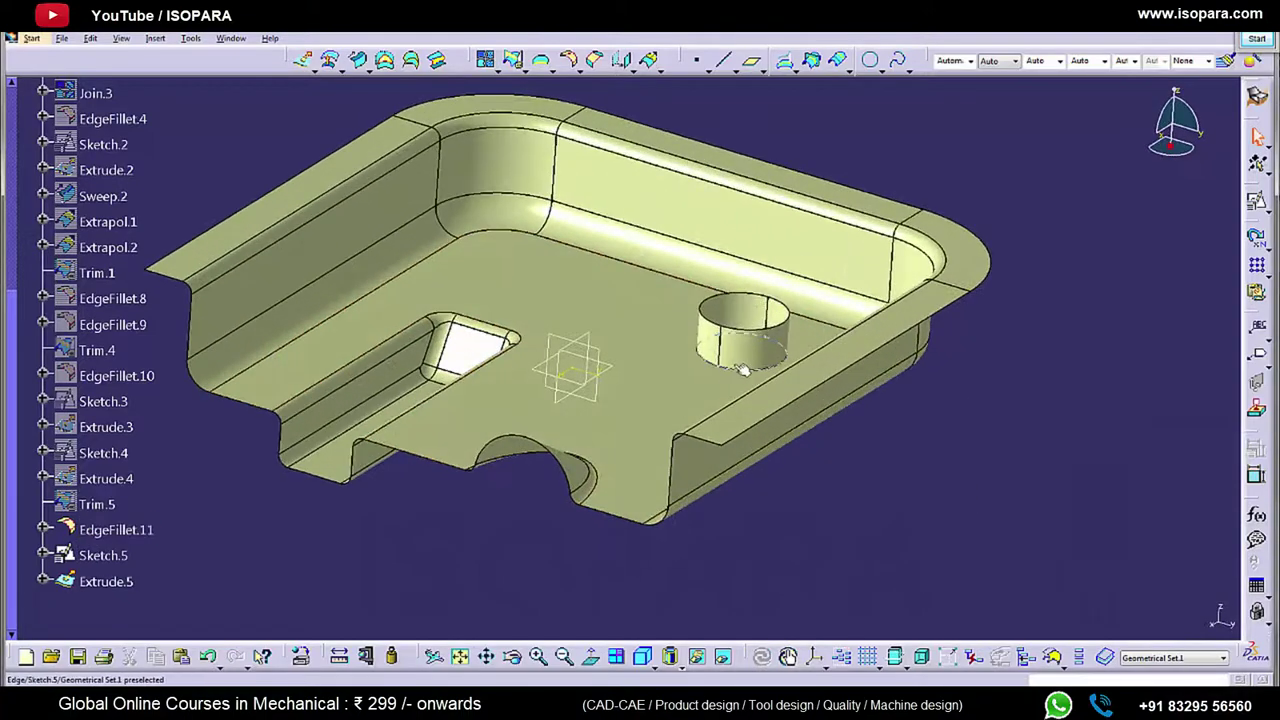
Step: Hide the circle sketch and check the recess in the drawing
{"action": "right_click", "coordinate": [744, 367]}
{"action": "left_click", "coordinate": [770, 409]}
{"action": "mouse_move", "coordinate": [733, 424]}
{"action": "middle_mouse_down"}
{"action": "mouse_move", "coordinate": [689, 383]}
{"action": "mouse_move", "coordinate": [693, 366]}
{"action": "mouse_move", "coordinate": [668, 458]}
{"action": "mouse_move", "coordinate": [654, 448]}
{"action": "middle_mouse_up"}
{"action": "key", "text": "alt+Tab"}
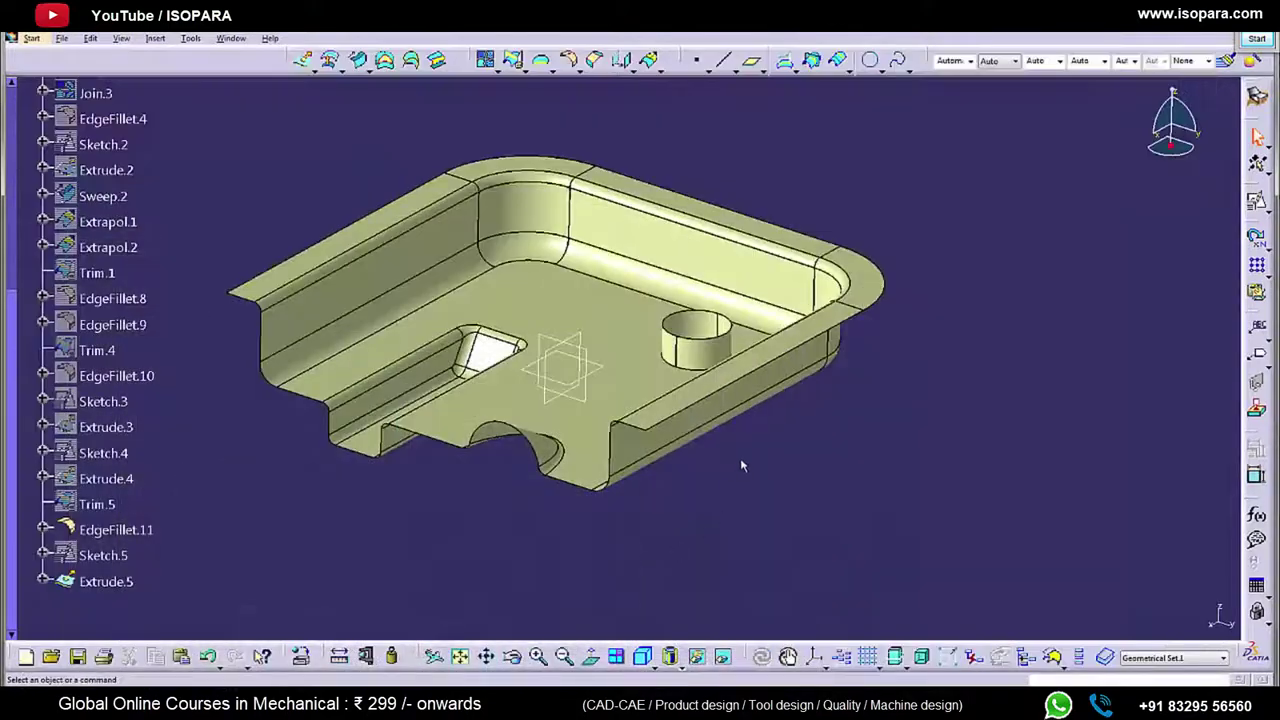
Step: Reverse the direction of the short circular extrusion so it extends below the tray floor
{"action": "middle_click_drag", "start_coordinate": [737, 466], "coordinate": [727, 380]}
{"action": "double_click", "coordinate": [727, 380]}
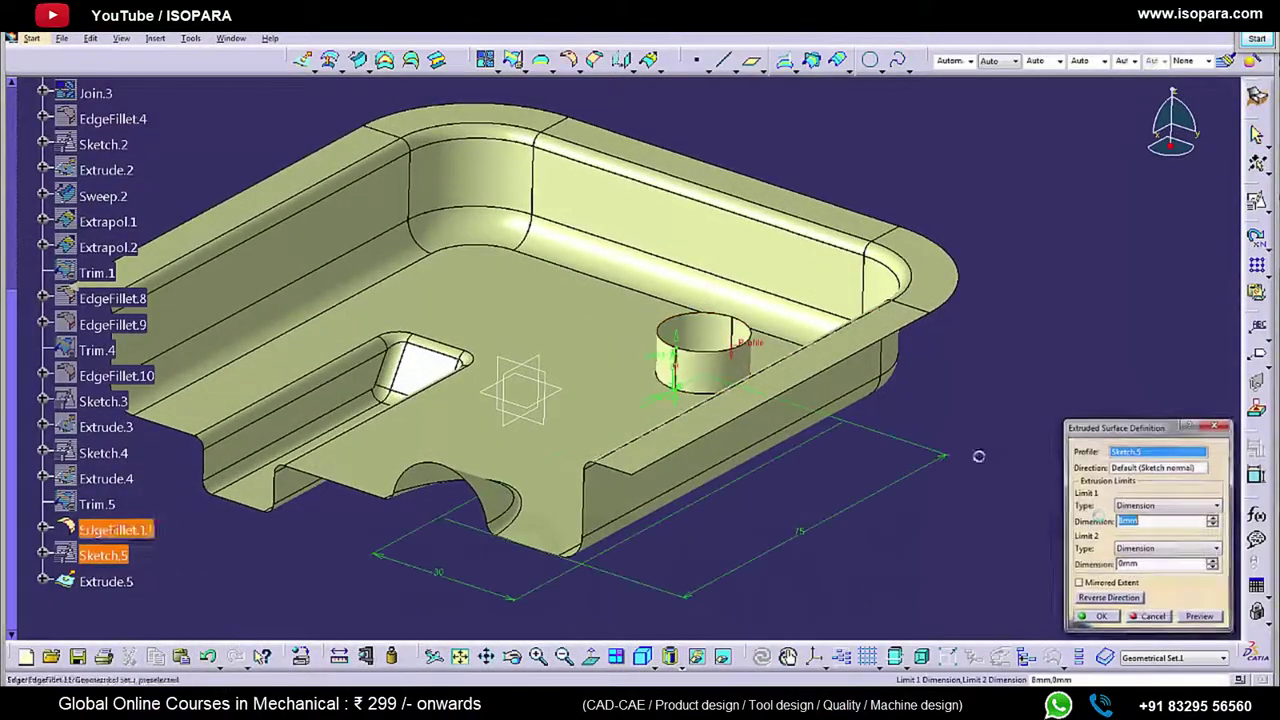
{"action": "left_click", "coordinate": [1115, 598]}
{"action": "left_click", "coordinate": [1104, 620]}
{"action": "middle_click_drag", "start_coordinate": [720, 500], "coordinate": [654, 480]}
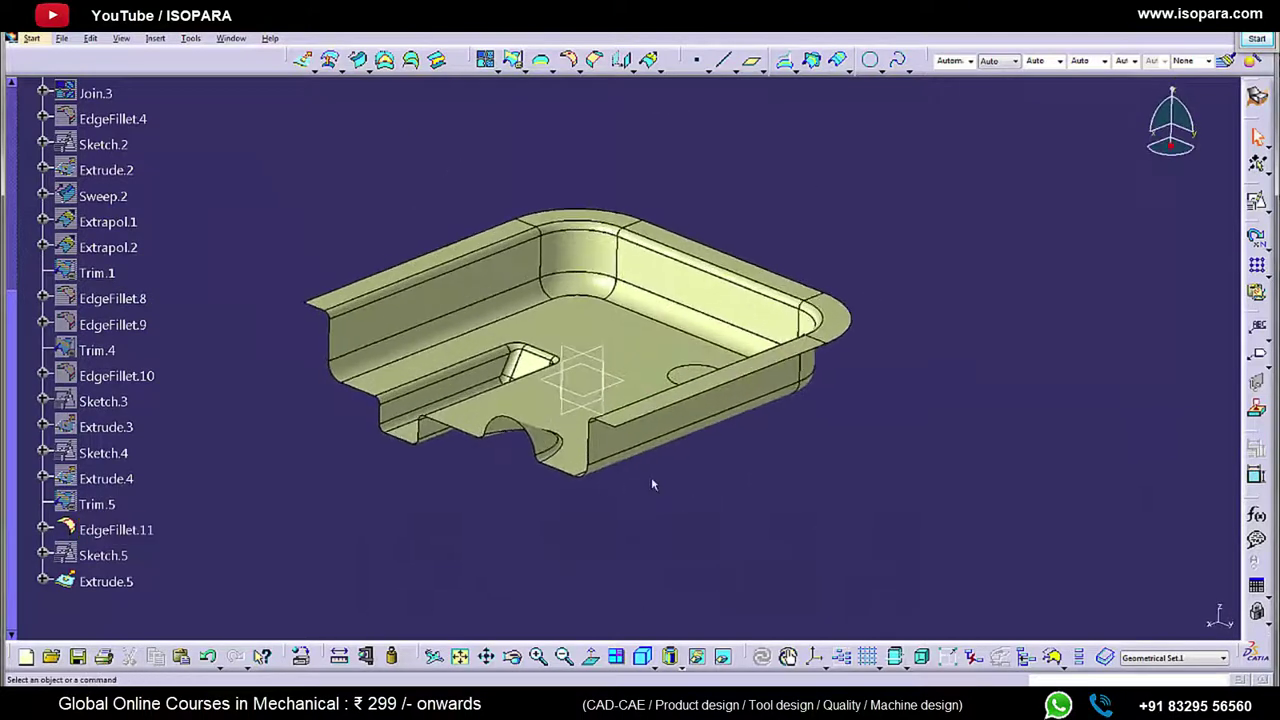
Step: Check the drawing and create a centre point on the circular lower rim of the round recess surface
{"action": "left_click", "coordinate": [365, 703]}
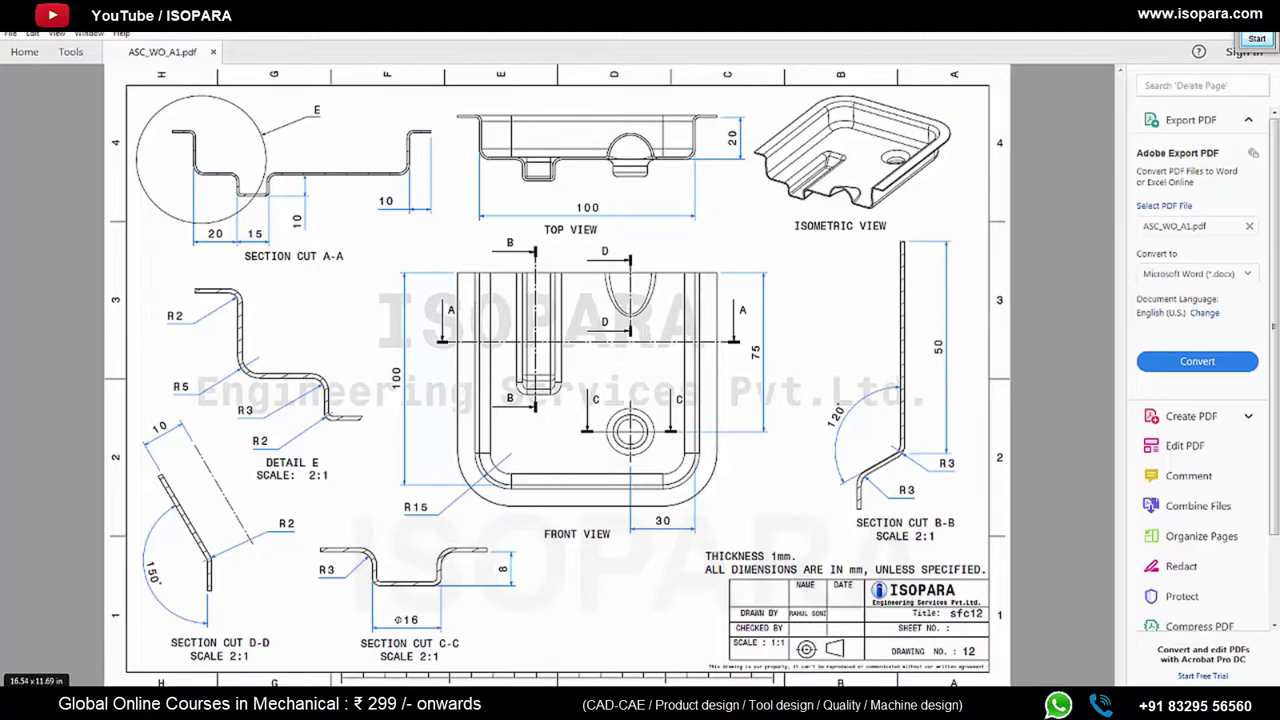
{"action": "key", "text": "alt+Tab"}
{"action": "middle_click_drag", "start_coordinate": [760, 470], "coordinate": [679, 298]}
{"action": "left_click", "coordinate": [703, 62]}
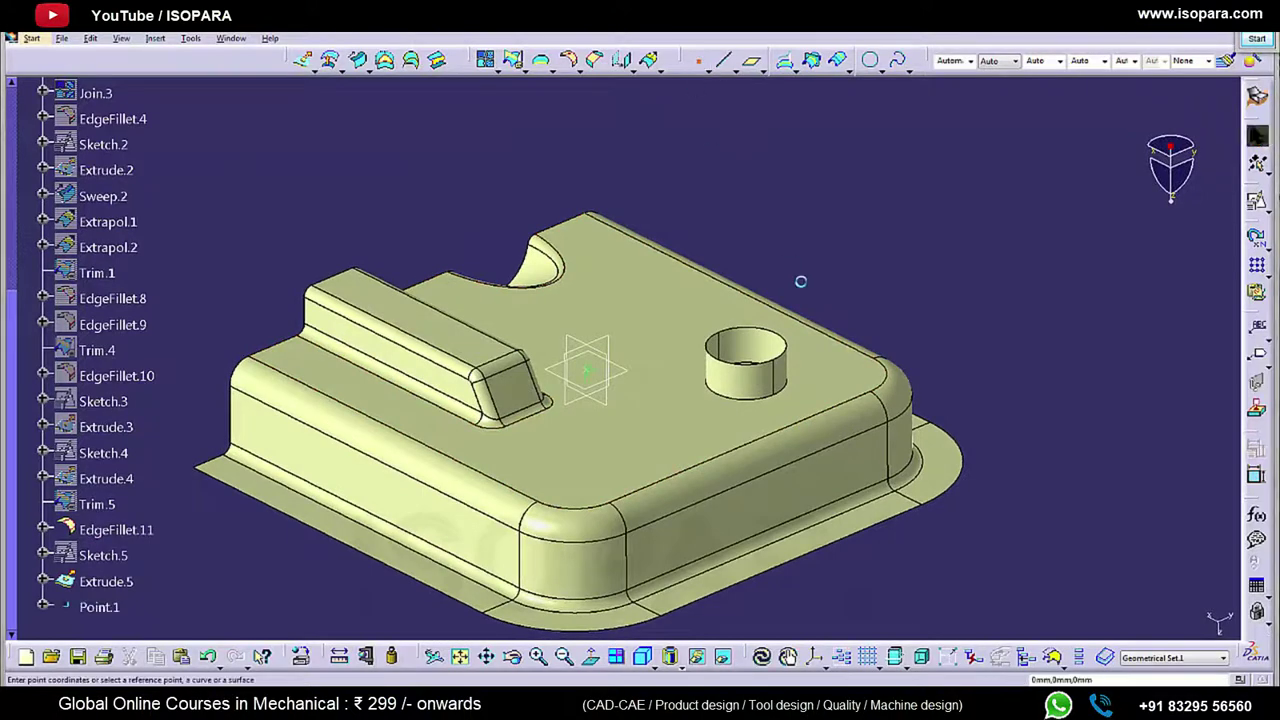
{"action": "left_click", "coordinate": [785, 345]}
{"action": "left_click", "coordinate": [1148, 410]}
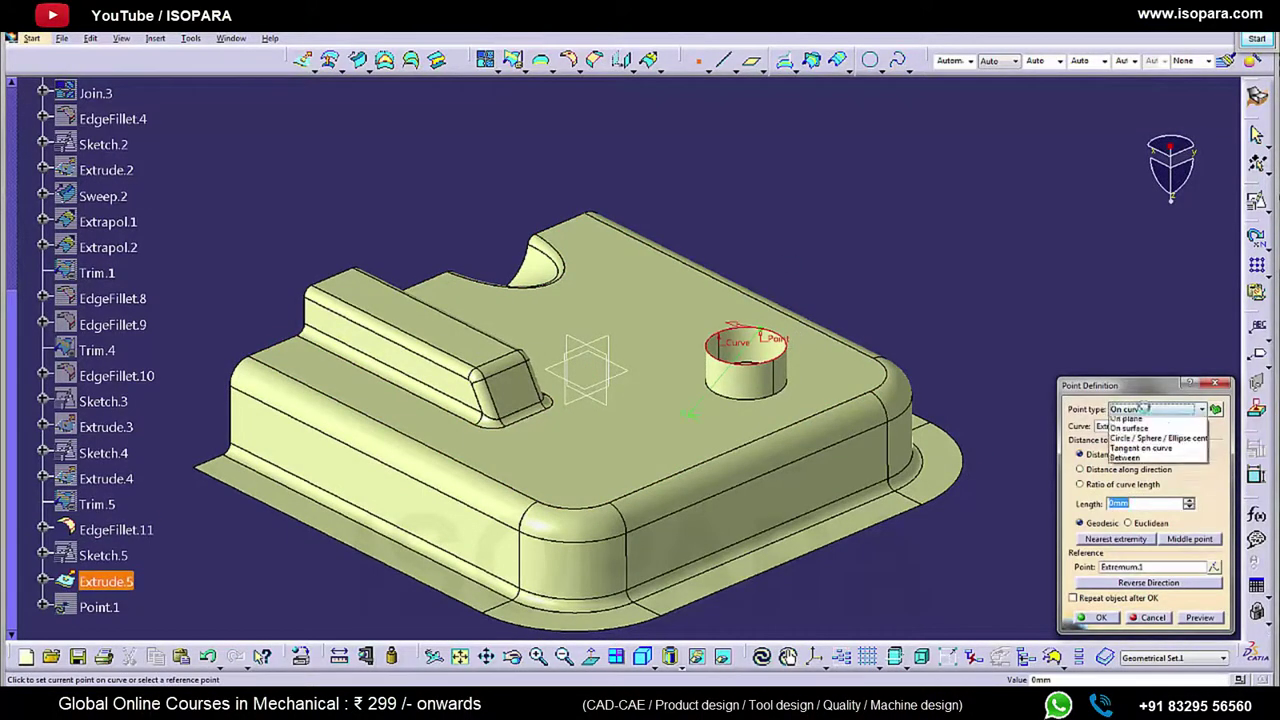
{"action": "left_click", "coordinate": [1153, 452]}
{"action": "left_click", "coordinate": [1101, 618]}
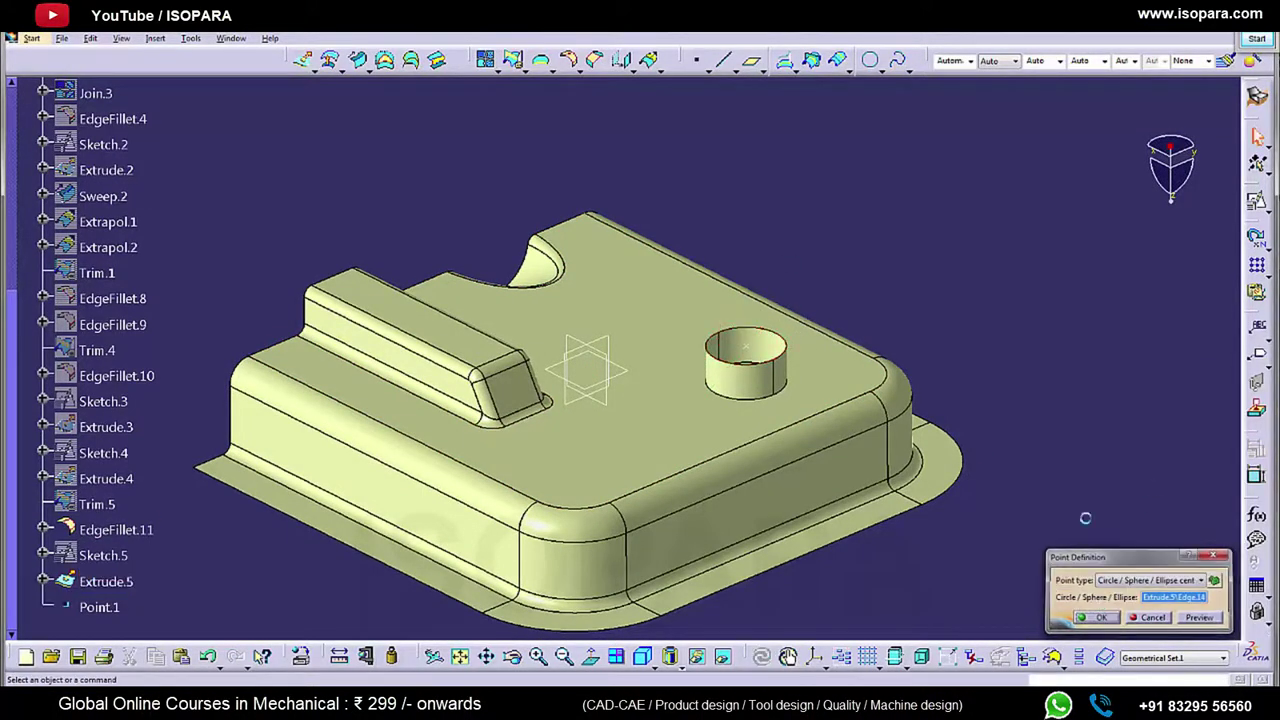
Step: Create a plane parallel to the xy plane through the round recess's centre point
{"action": "left_click", "coordinate": [753, 62]}
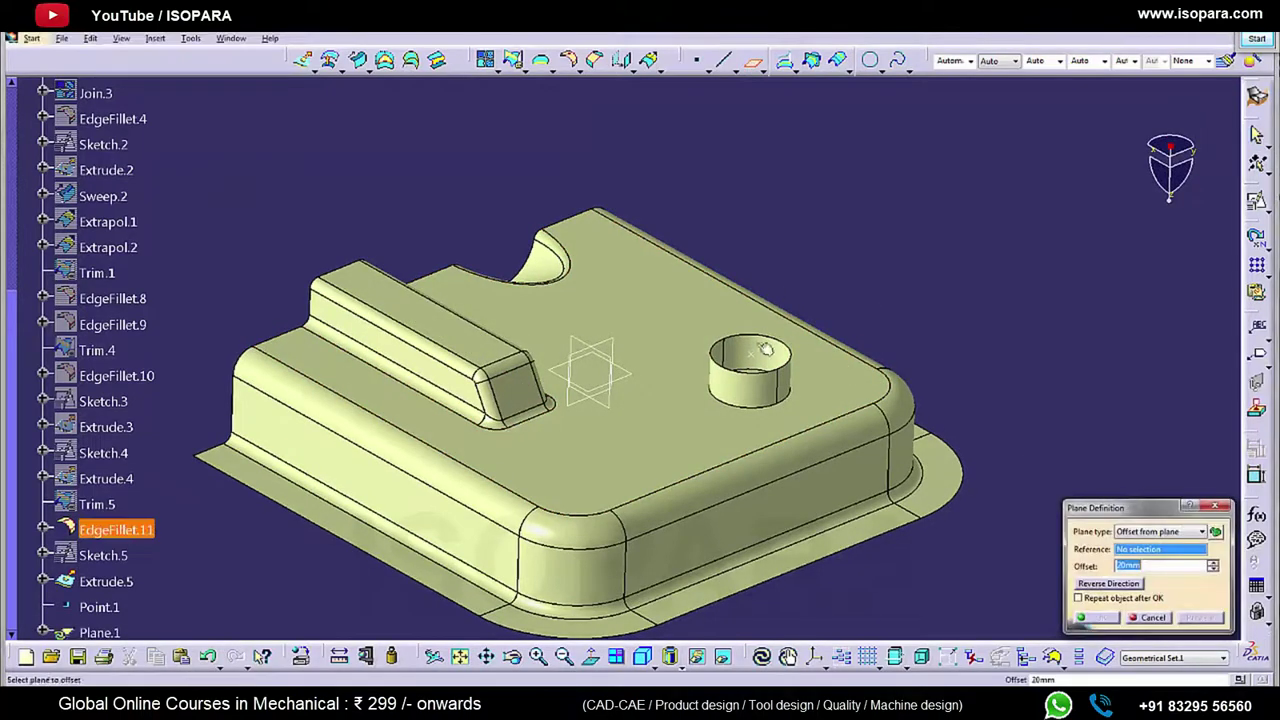
{"action": "left_click", "coordinate": [761, 358]}
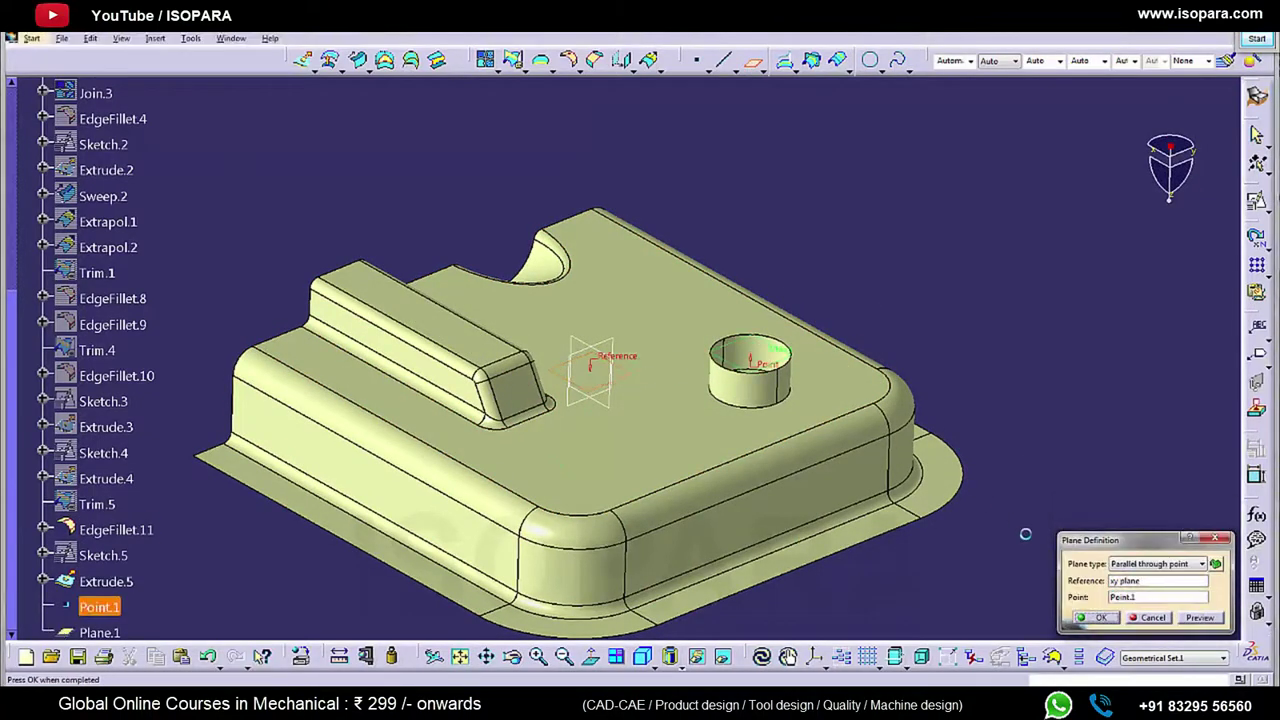
{"action": "left_click", "coordinate": [1100, 617]}
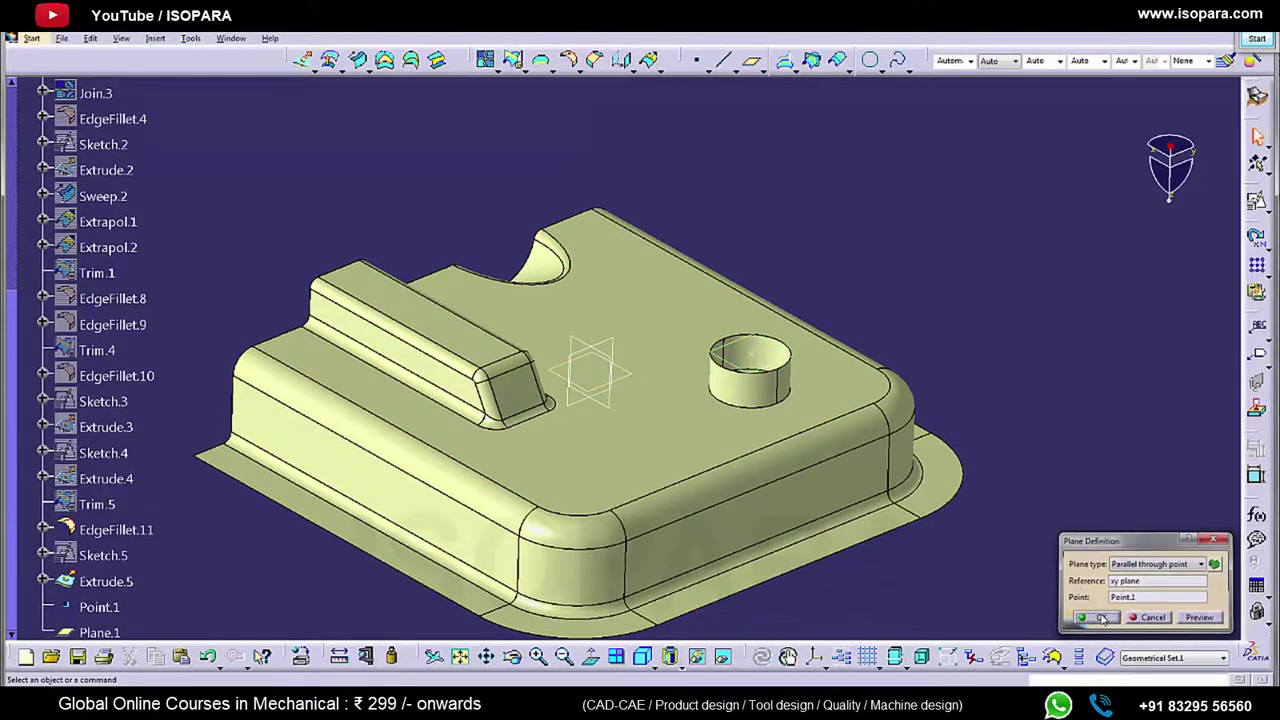
Step: Split the new plane with the recess's circular rim, keeping the disc that closes the recess
{"action": "left_click", "coordinate": [518, 62]}
{"action": "left_click", "coordinate": [538, 83]}
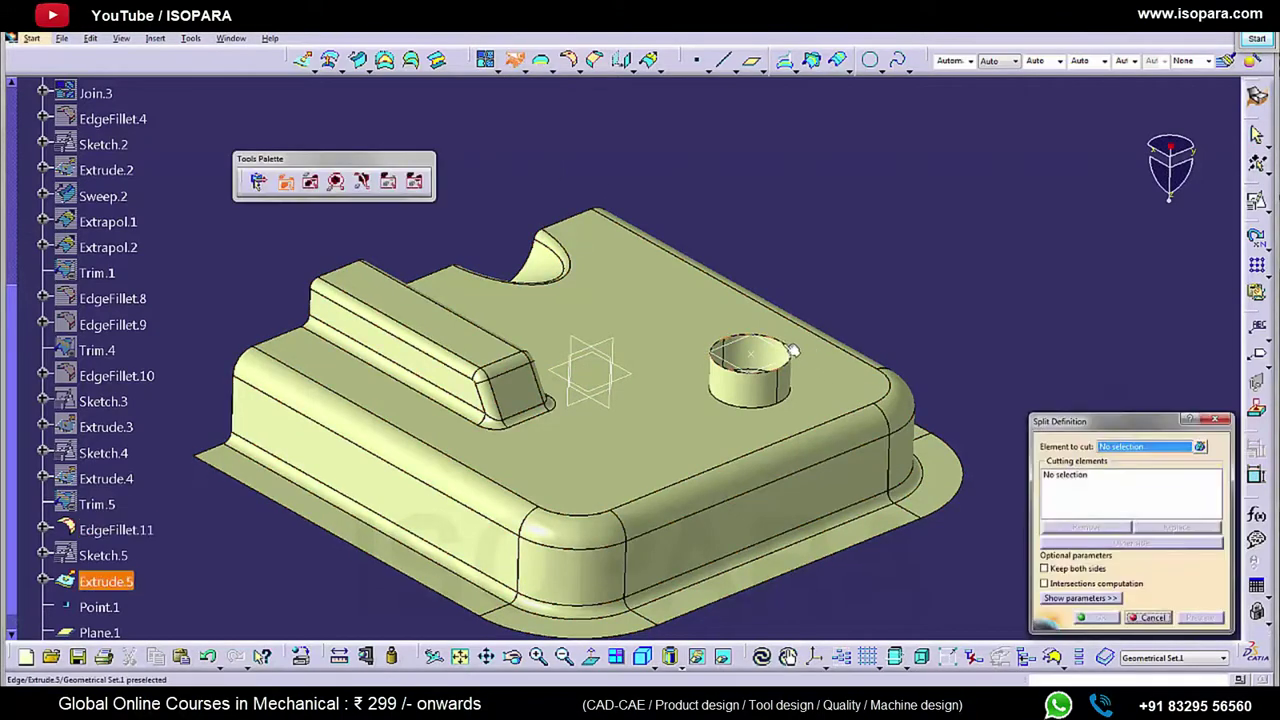
{"action": "left_click", "coordinate": [783, 352]}
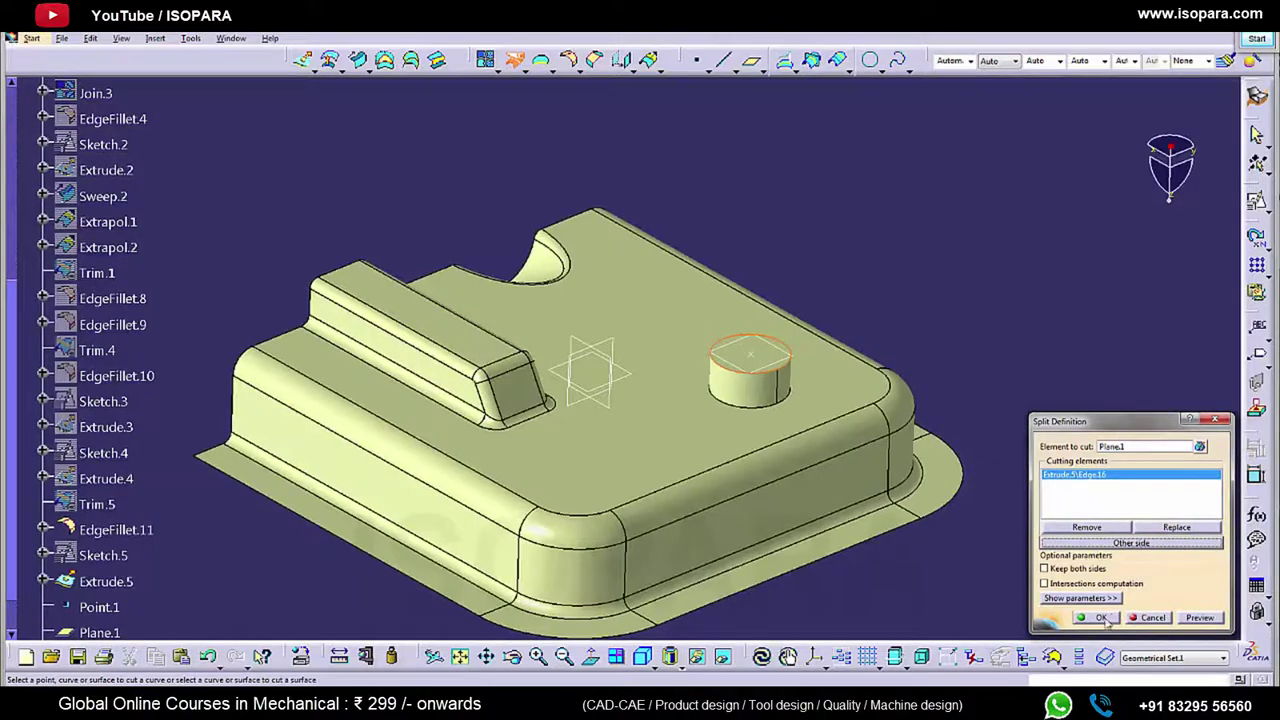
{"action": "left_click", "coordinate": [1100, 617]}
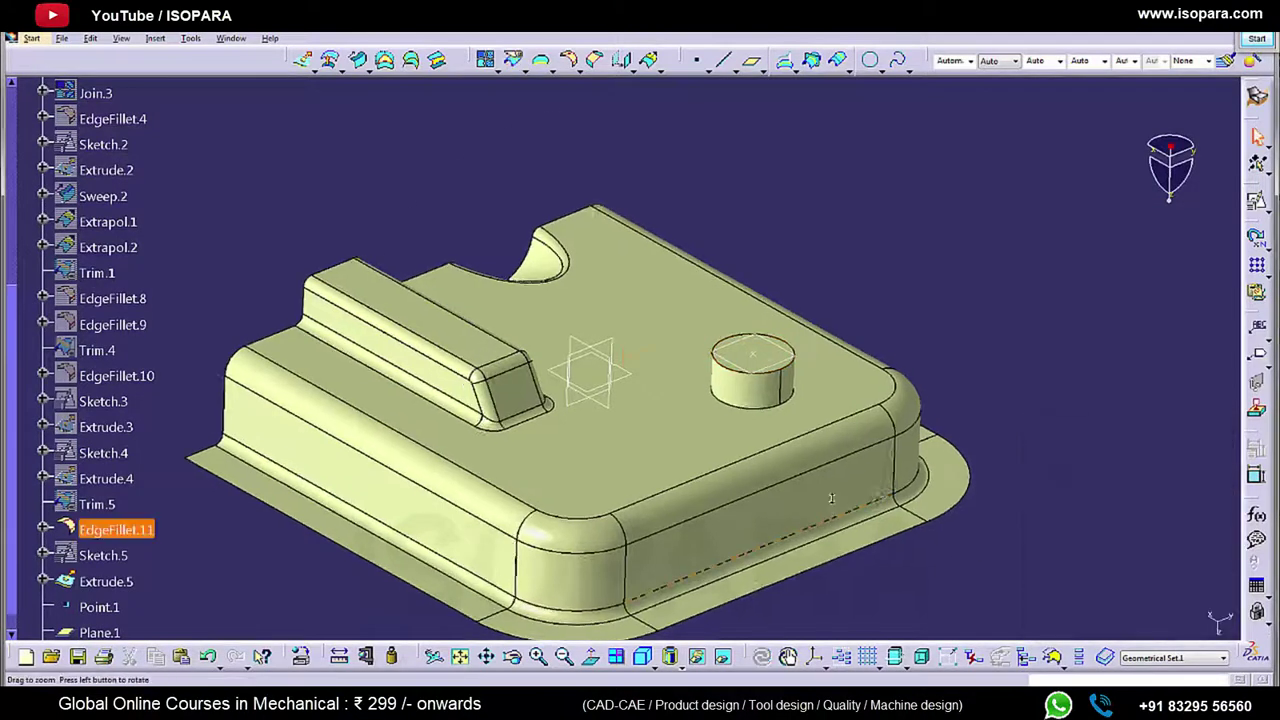
Step: Hide the construction point and plane at the round recess
{"action": "left_click", "coordinate": [795, 360]}
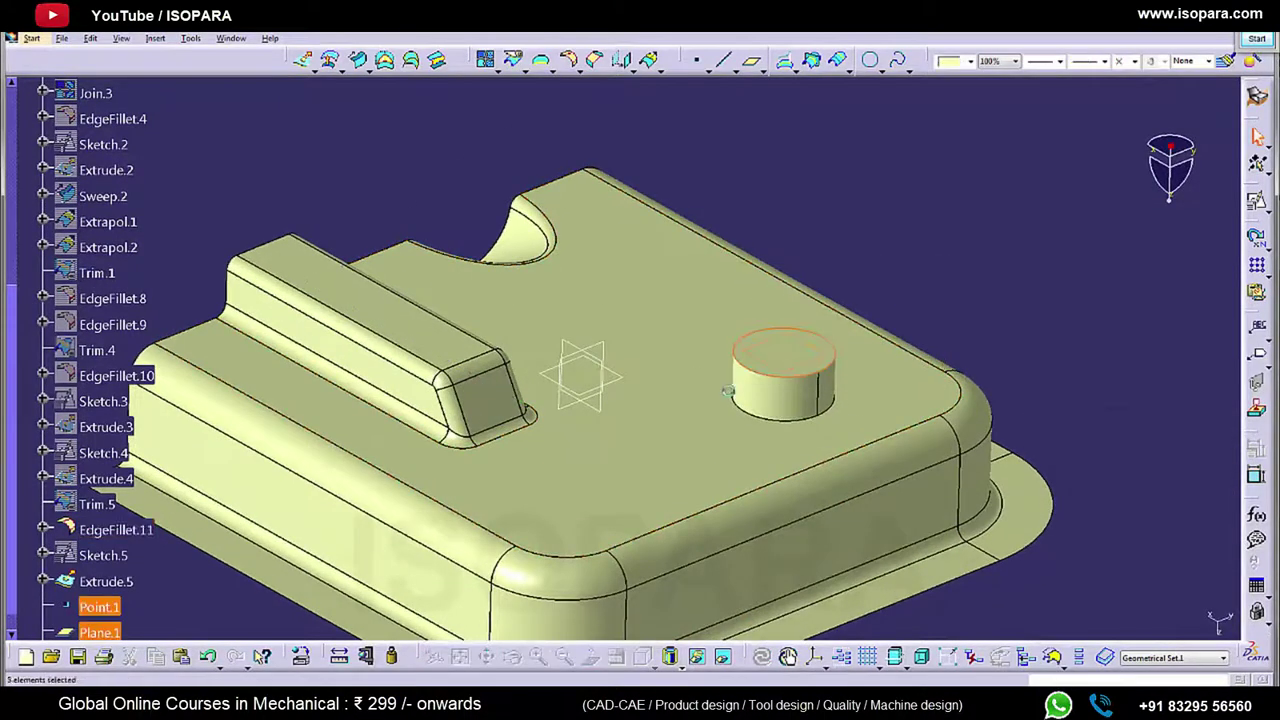
{"action": "right_click", "coordinate": [817, 349]}
{"action": "left_click", "coordinate": [850, 391]}
Step: Join the circular end disc with the extruded recess wall, using a 0.001 mm merging distance
{"action": "left_click", "coordinate": [489, 64]}
{"action": "left_click", "coordinate": [785, 352]}
{"action": "left_click", "coordinate": [784, 396]}
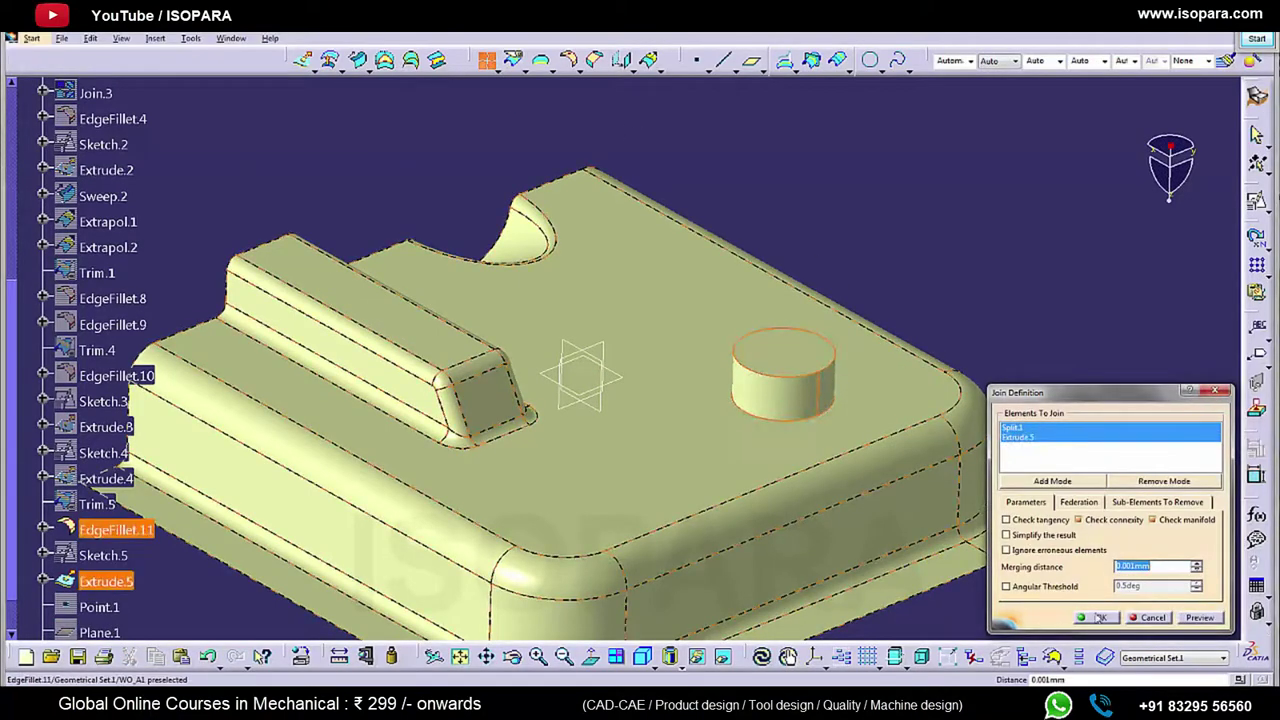
{"action": "left_click", "coordinate": [1093, 617]}
Step: Trim the joined round recess with the tray surface so the recess opens into the tray floor
{"action": "left_click", "coordinate": [520, 66]}
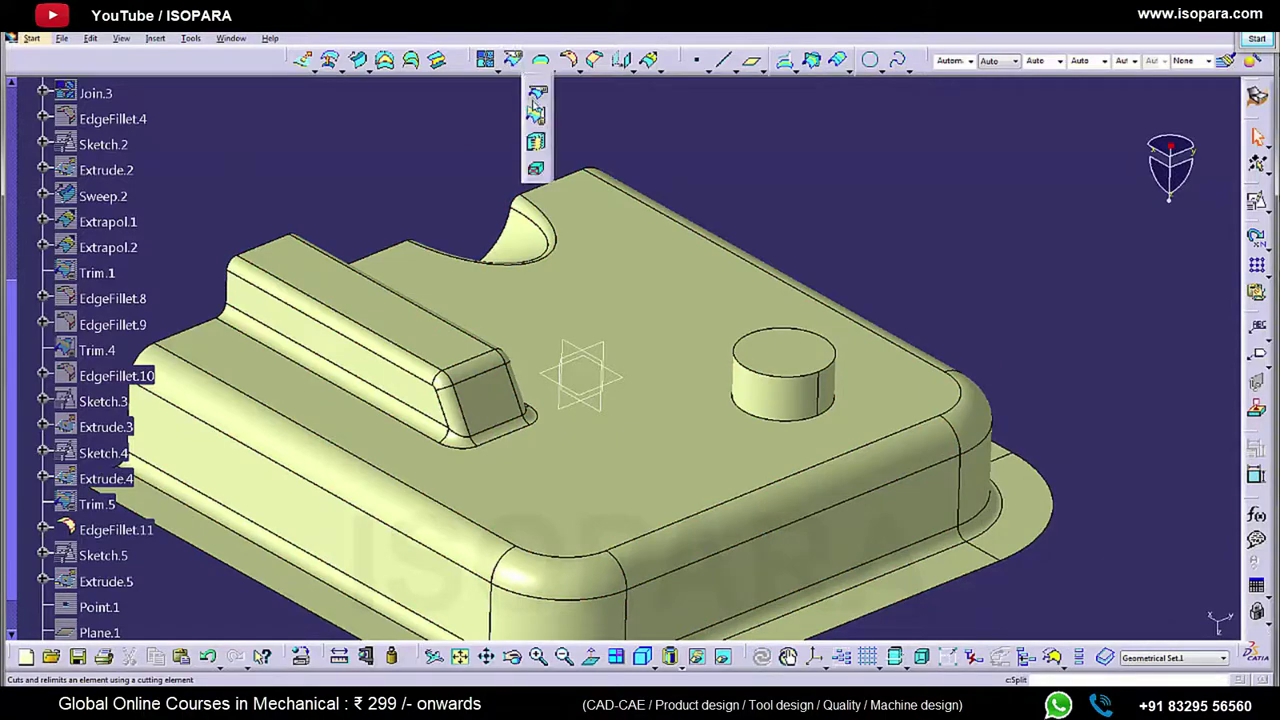
{"action": "middle_click_drag", "start_coordinate": [663, 243], "coordinate": [588, 200]}
{"action": "left_click", "coordinate": [799, 375]}
{"action": "middle_click_drag", "start_coordinate": [700, 375], "coordinate": [722, 530]}
{"action": "left_click", "coordinate": [682, 371]}
{"action": "left_click", "coordinate": [1101, 618]}
Step: Fillet the edge between the tray floor and the round recess with a 3 mm radius
{"action": "middle_click_drag", "start_coordinate": [660, 300], "coordinate": [590, 345]}
{"action": "left_click", "coordinate": [570, 60]}
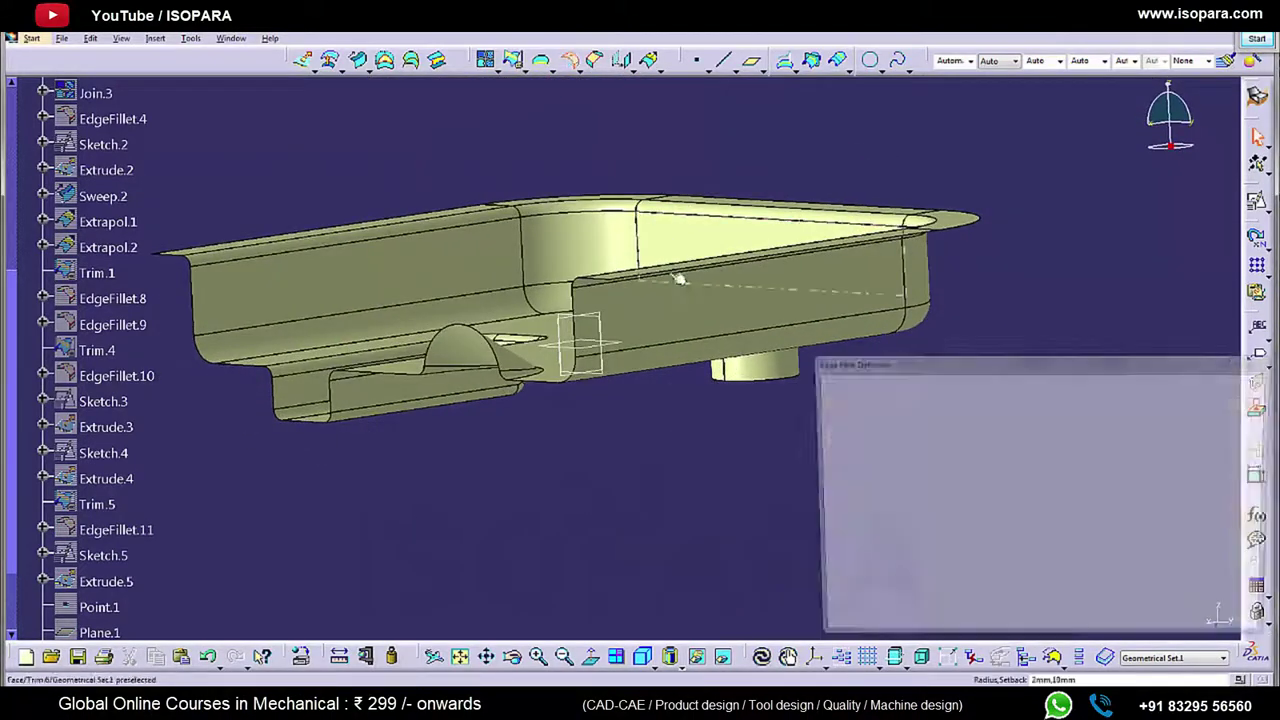
{"action": "middle_click_drag", "start_coordinate": [680, 266], "coordinate": [697, 402]}
{"action": "left_click", "coordinate": [775, 312]}
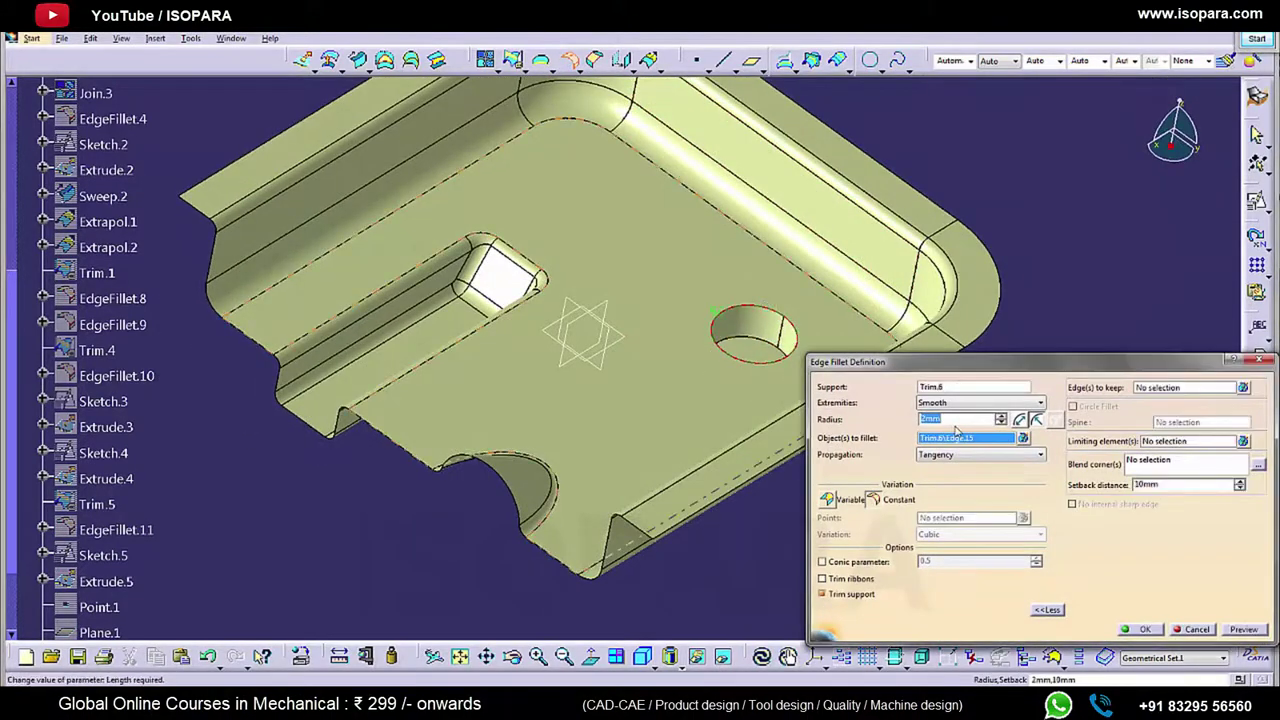
{"action": "key", "text": "Return"}
{"action": "left_click", "coordinate": [986, 410]}
Step: Fillet the circular edge at the closed end of the round recess
{"action": "middle_click_drag", "start_coordinate": [771, 467], "coordinate": [621, 118]}
{"action": "left_click", "coordinate": [569, 60]}
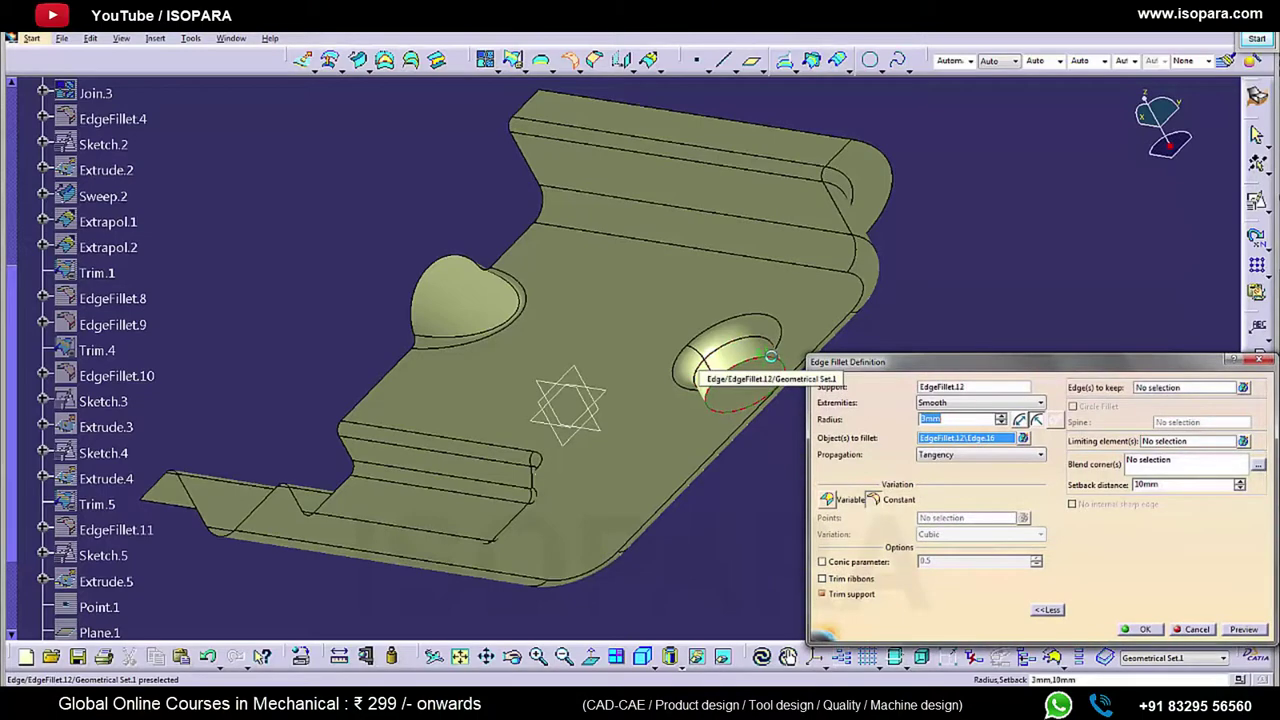
{"action": "key", "text": "Return"}
Step: Hide the reference planes at the origin
{"action": "middle_click_drag", "start_coordinate": [823, 408], "coordinate": [635, 542]}
{"action": "left_click", "coordinate": [568, 292]}
{"action": "right_click", "coordinate": [585, 292]}
{"action": "left_click", "coordinate": [619, 331]}
Step: Collapse Geometrical Set.1 in the specification tree and make PartBody the in-work object
{"action": "middle_click_drag", "start_coordinate": [716, 423], "coordinate": [632, 346]}
{"action": "scroll", "coordinate": [360, 289], "scroll_direction": "up", "scroll_amount": 5}
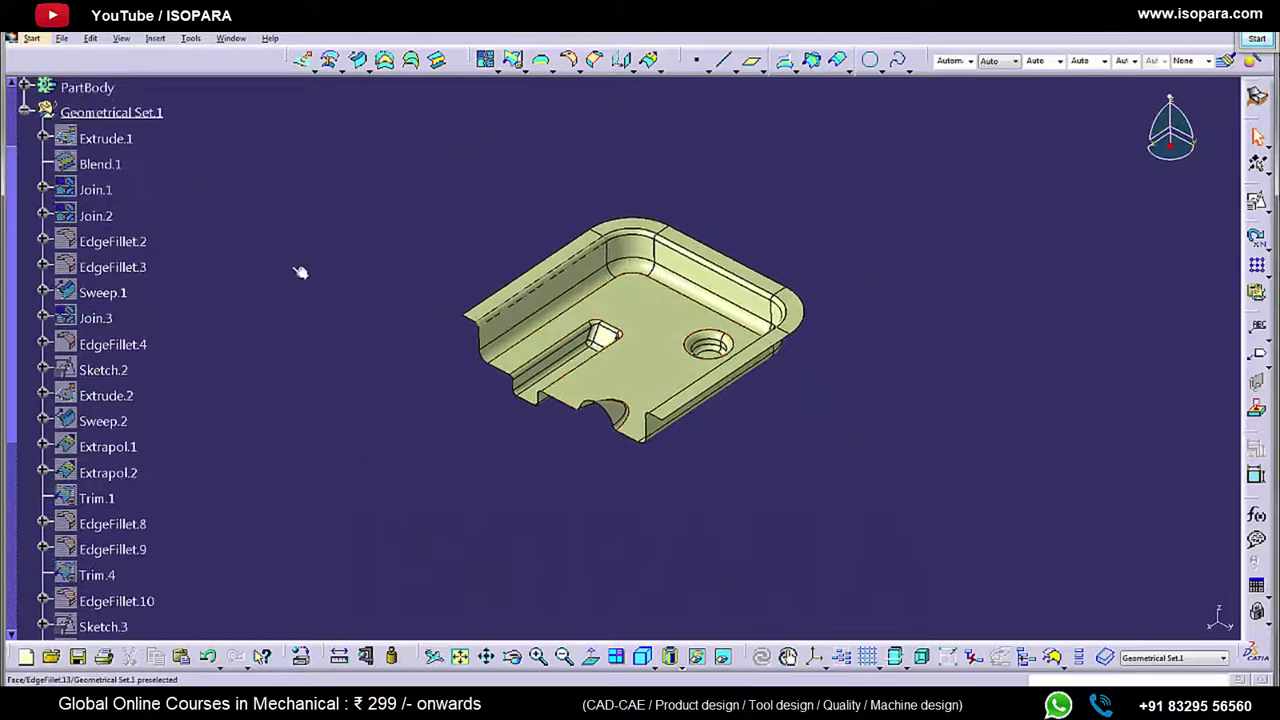
{"action": "left_click", "coordinate": [26, 172]}
{"action": "right_click", "coordinate": [87, 143]}
{"action": "left_click", "coordinate": [150, 232]}
Step: Switch to the Part Design workbench
{"action": "middle_click_drag", "start_coordinate": [674, 452], "coordinate": [30, 42]}
{"action": "left_click", "coordinate": [32, 38]}
{"action": "mouse_move", "coordinate": [60, 75]}
{"action": "left_click", "coordinate": [180, 70]}
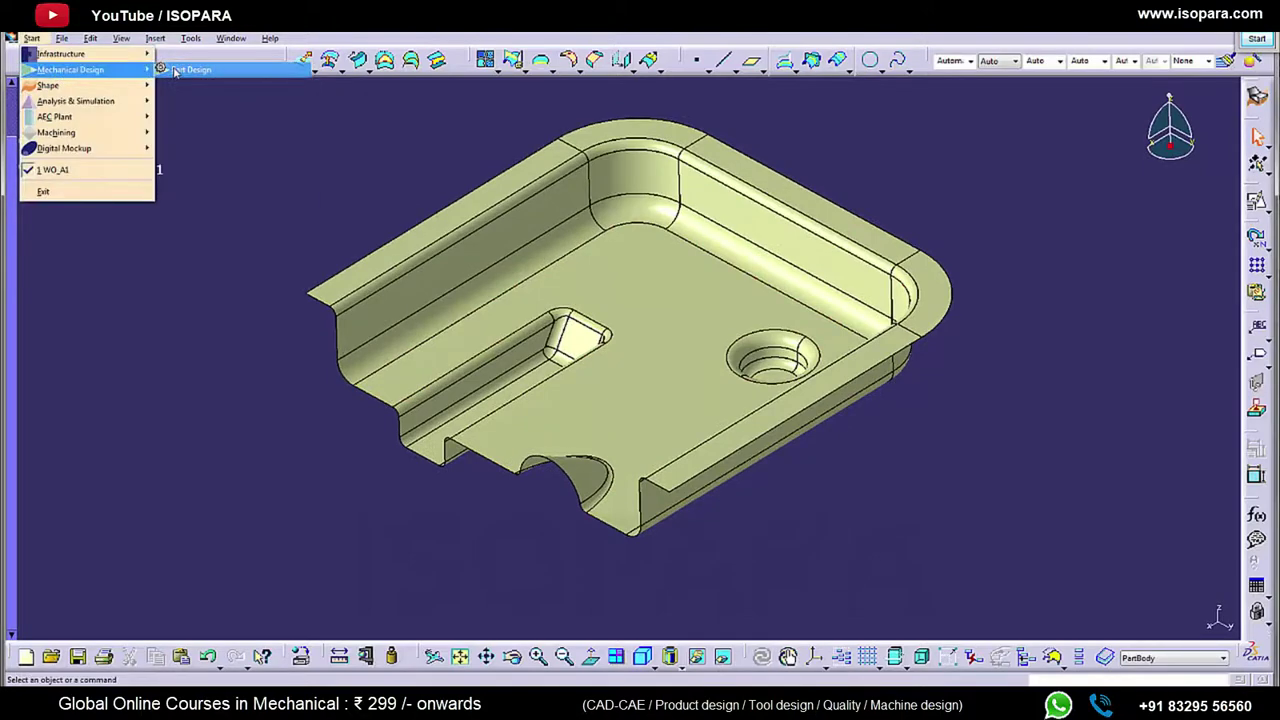
{"action": "middle_click_drag", "start_coordinate": [695, 327], "coordinate": [740, 290]}
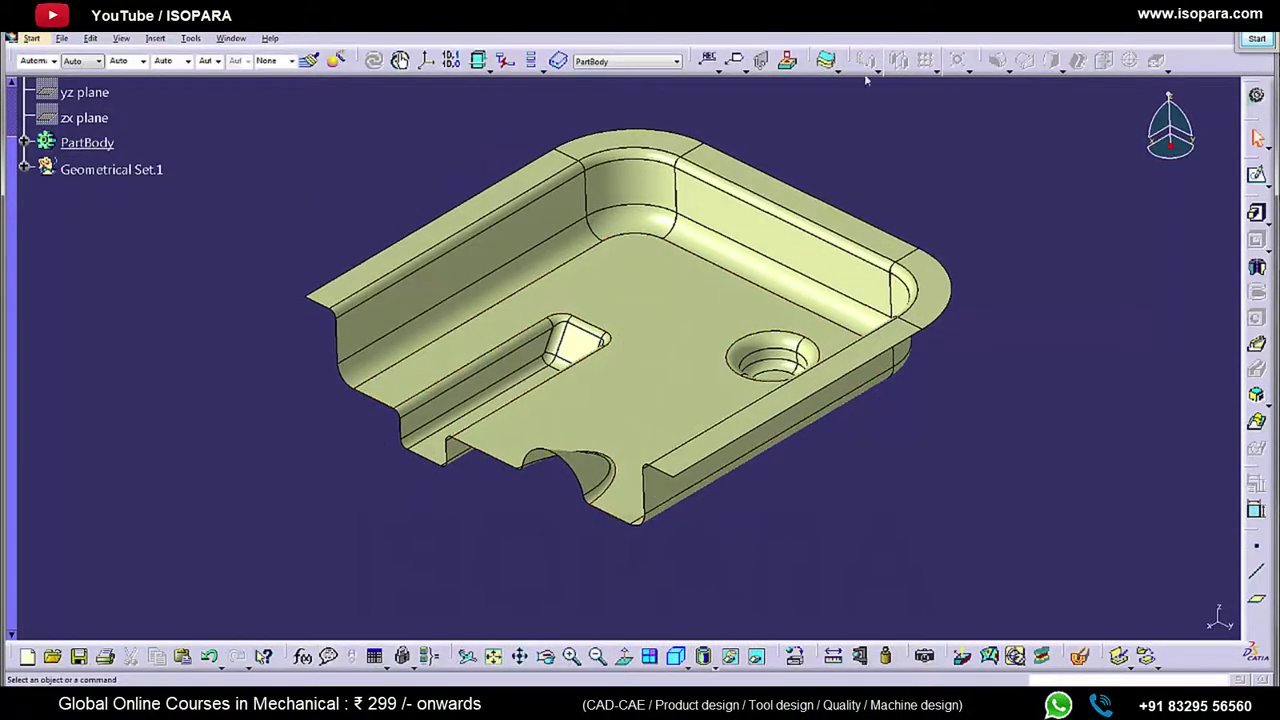
Step: Look up the sheet thickness in the drawing and thicken the tray surface with a 1 mm first offset and 0 mm second offset
{"action": "left_click", "coordinate": [285, 704]}
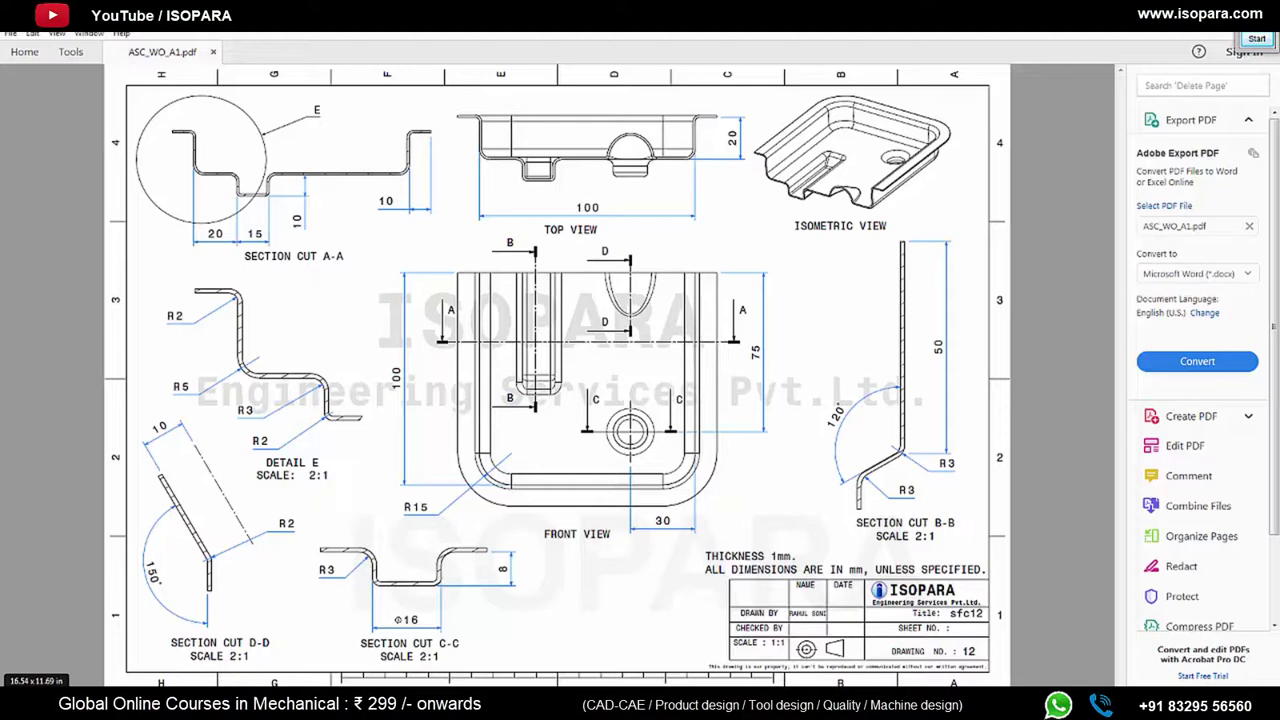
{"action": "key", "text": "alt+Tab"}
{"action": "left_click", "coordinate": [827, 63]}
{"action": "left_click", "coordinate": [695, 403]}
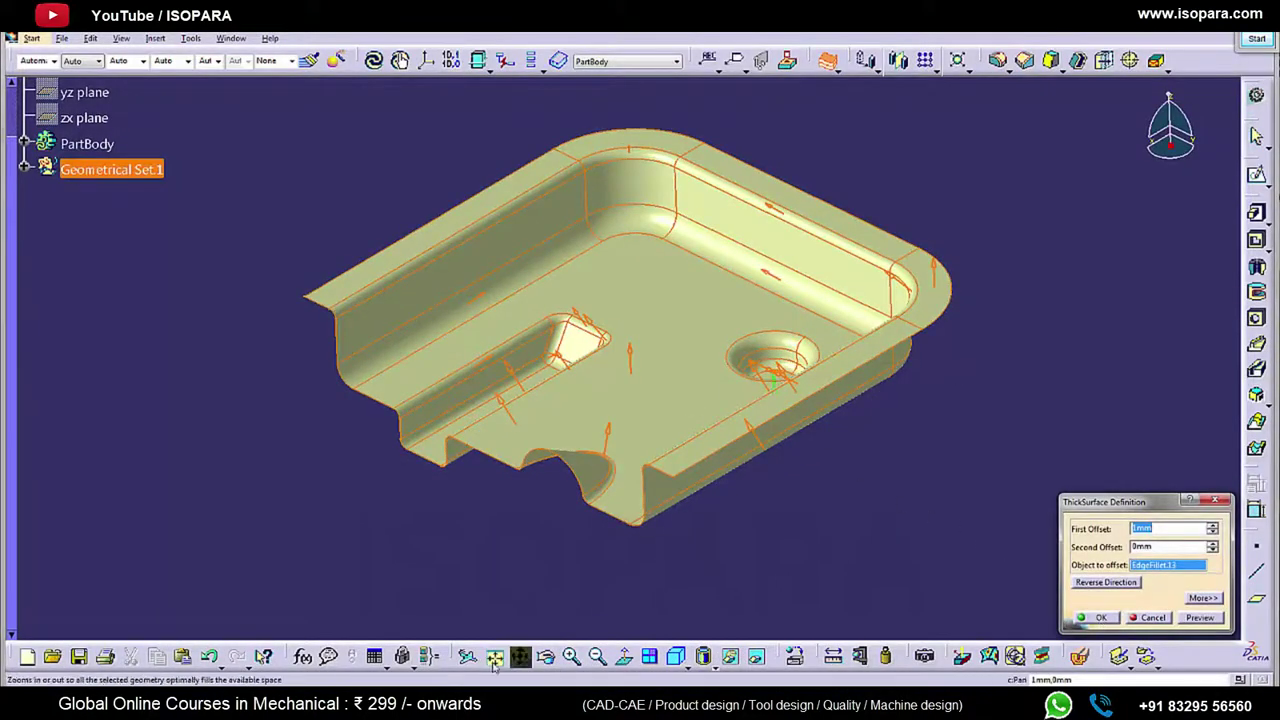
{"action": "key", "text": "alt+Tab"}
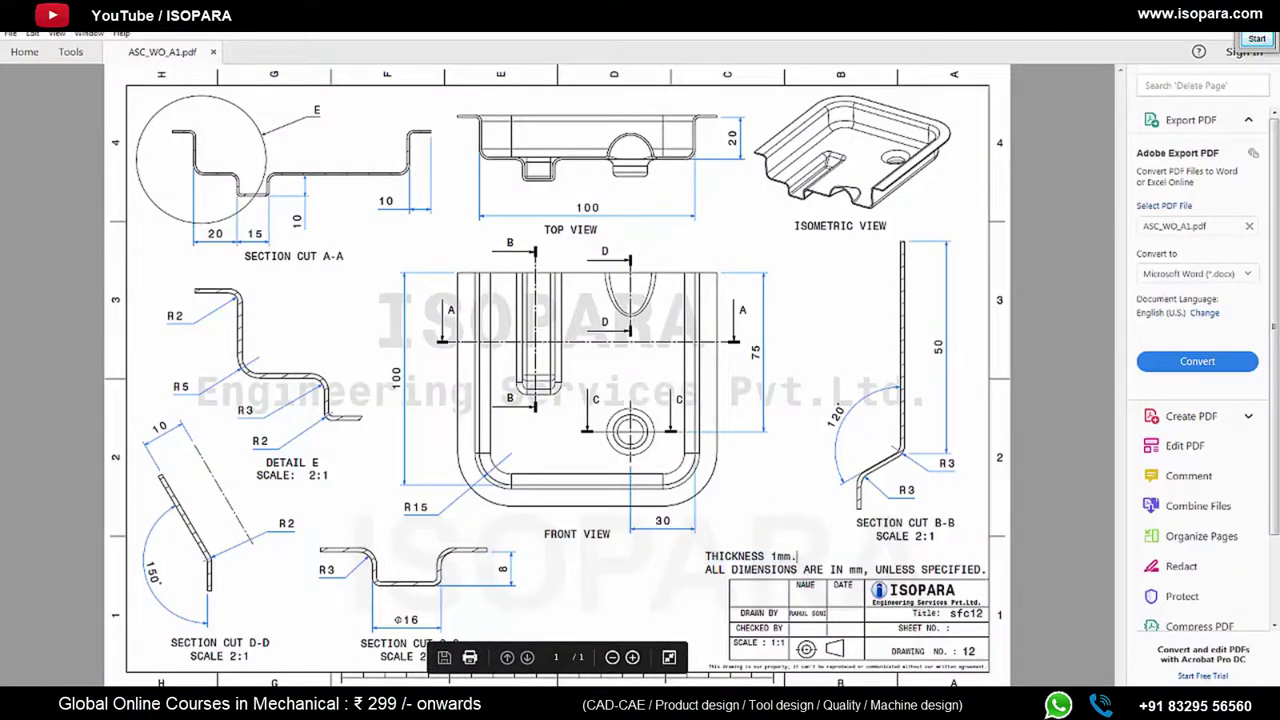
{"action": "key", "text": "alt+Tab"}
{"action": "left_click", "coordinate": [1100, 618]}
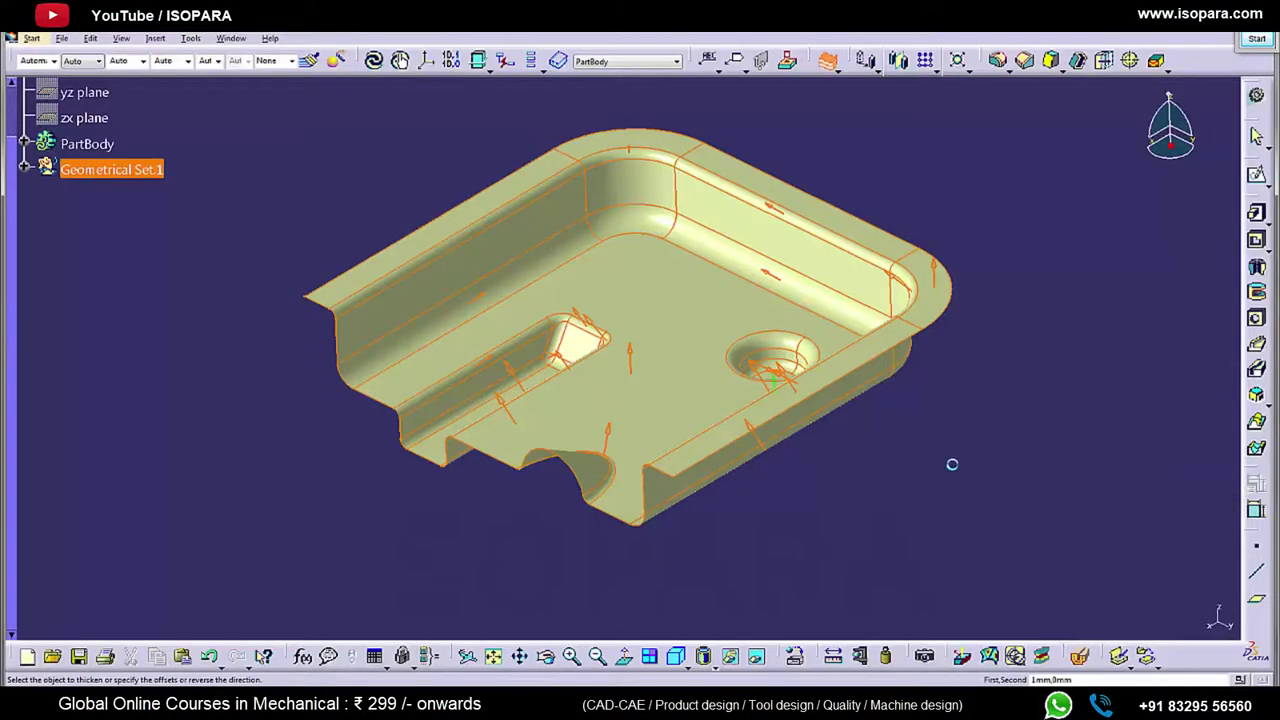
Step: Hide the original tray surface so only the thickened solid is displayed
{"action": "middle_click_drag", "start_coordinate": [946, 462], "coordinate": [708, 412]}
{"action": "right_click", "coordinate": [701, 404]}
{"action": "left_click", "coordinate": [722, 443]}
{"action": "middle_click_drag", "start_coordinate": [631, 488], "coordinate": [590, 460]}
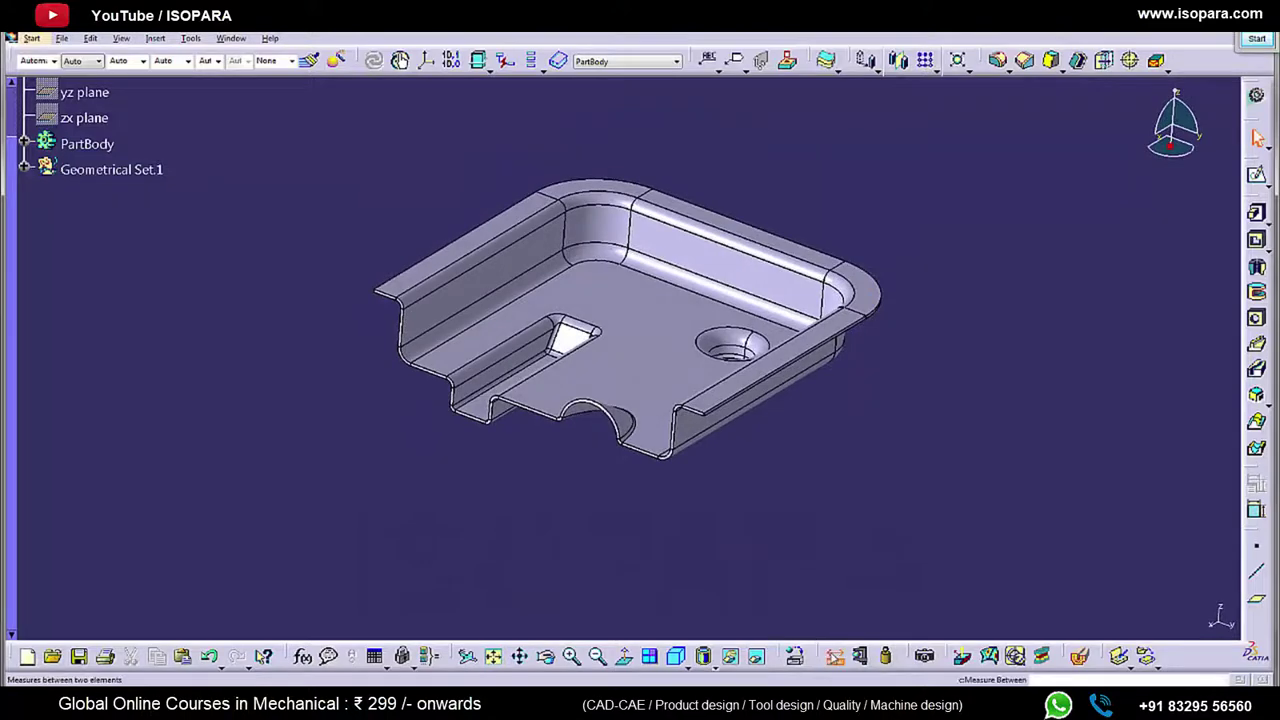
Step: Measure the distance between the tray's side walls and from its open end to the opposite end wall
{"action": "left_click", "coordinate": [834, 656]}
{"action": "middle_click_drag", "start_coordinate": [703, 434], "coordinate": [731, 311]}
{"action": "left_click", "coordinate": [534, 349]}
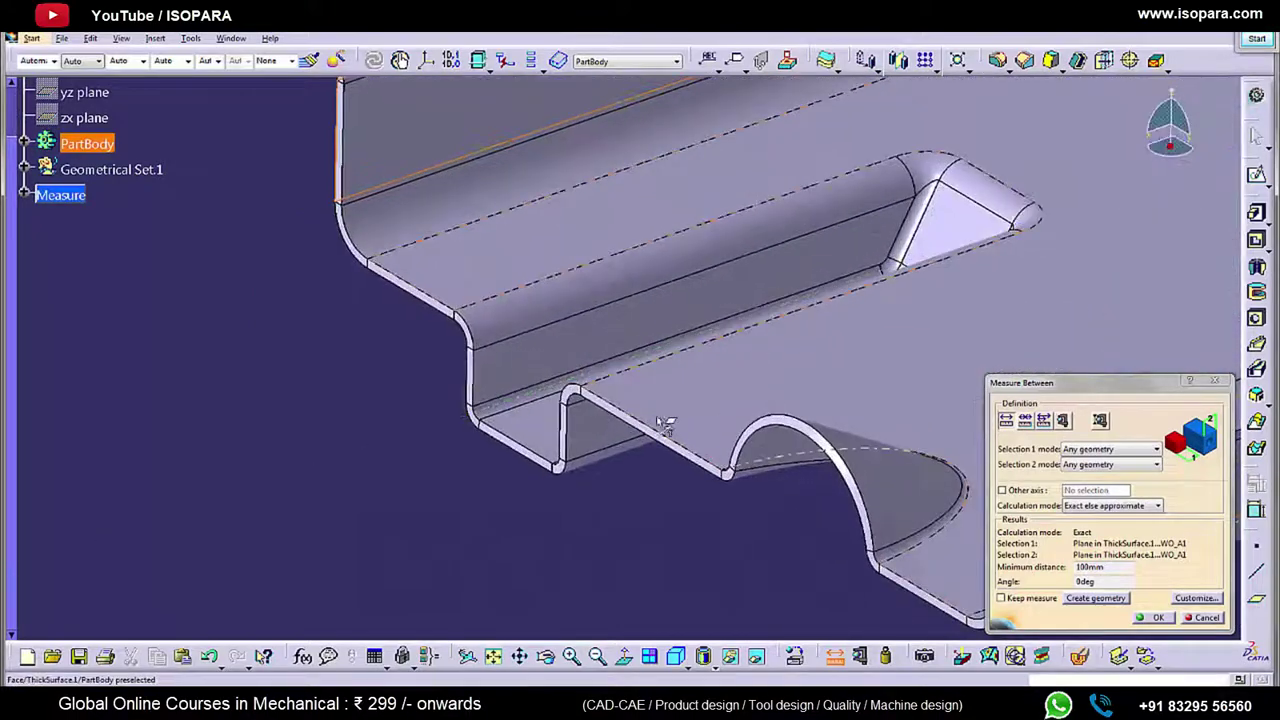
{"action": "left_click", "coordinate": [622, 418]}
{"action": "middle_click_drag", "start_coordinate": [694, 403], "coordinate": [870, 350]}
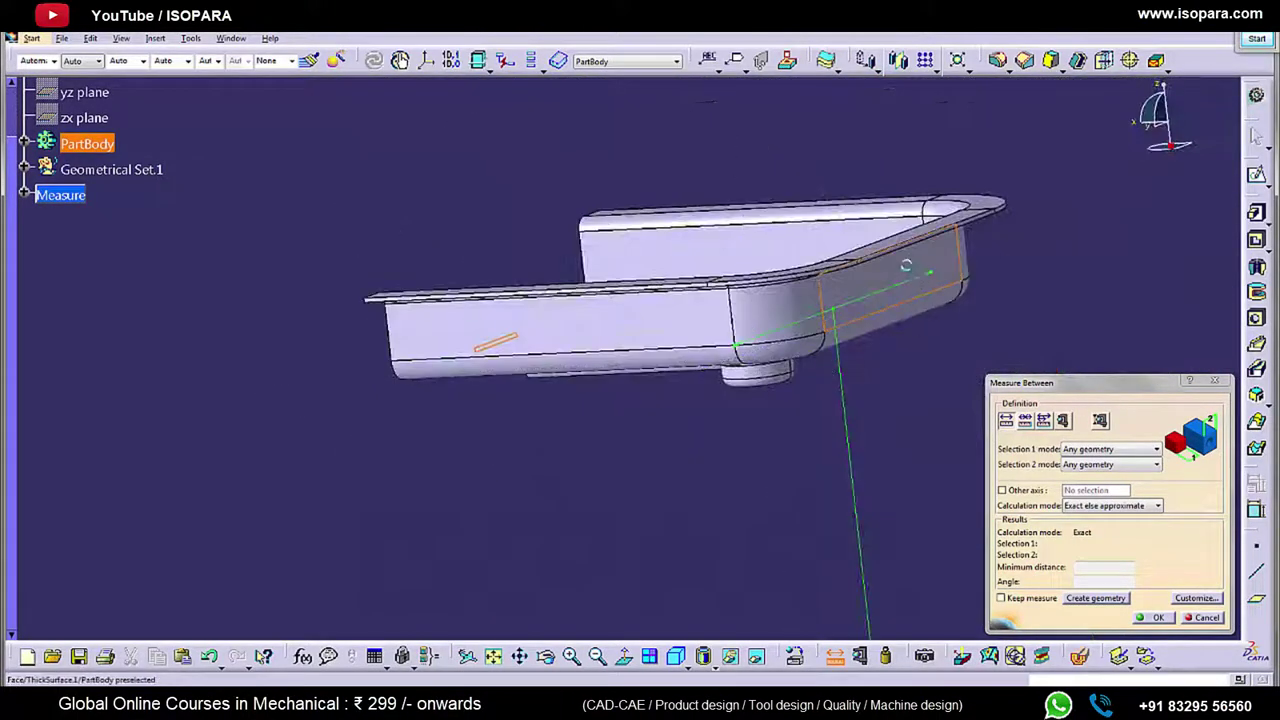
{"action": "left_click", "coordinate": [908, 270]}
{"action": "middle_click_drag", "start_coordinate": [666, 351], "coordinate": [607, 405]}
{"action": "left_click", "coordinate": [1207, 617]}
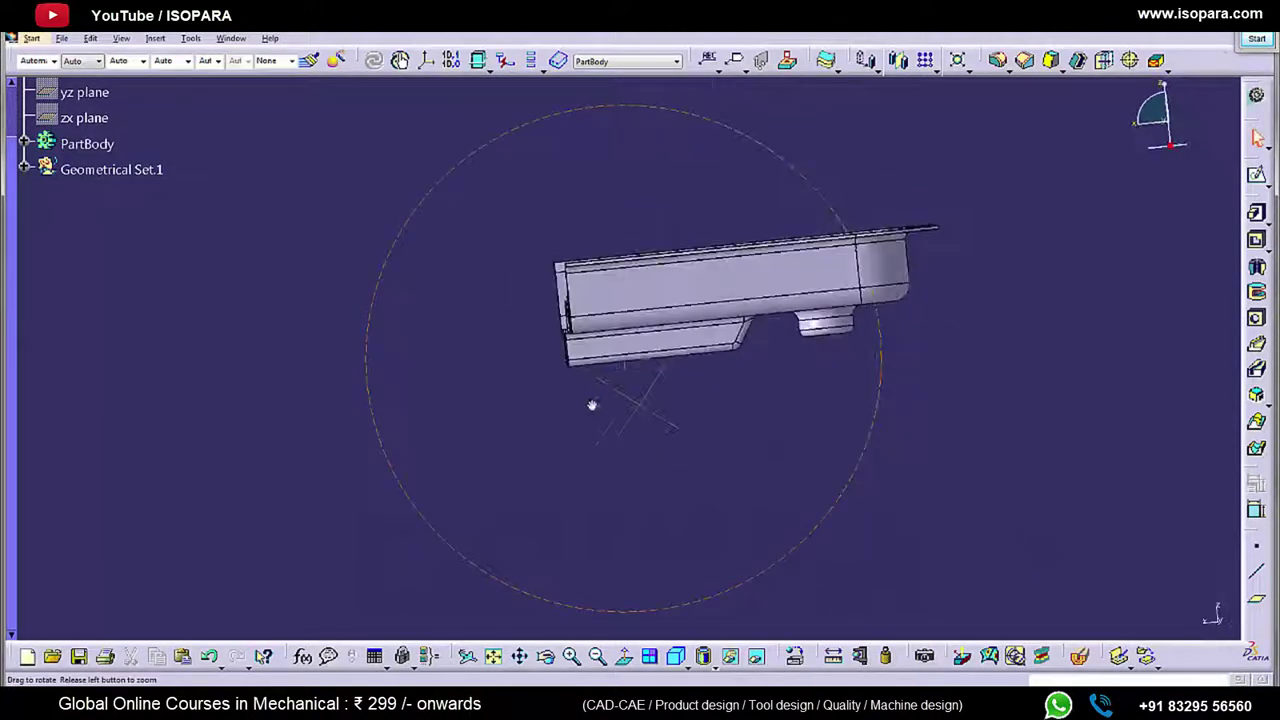
Step: Change the PartBody's edge line thickness and give the solid a brown fill colour
{"action": "middle_click_drag", "start_coordinate": [713, 451], "coordinate": [554, 415]}
{"action": "left_click", "coordinate": [104, 146]}
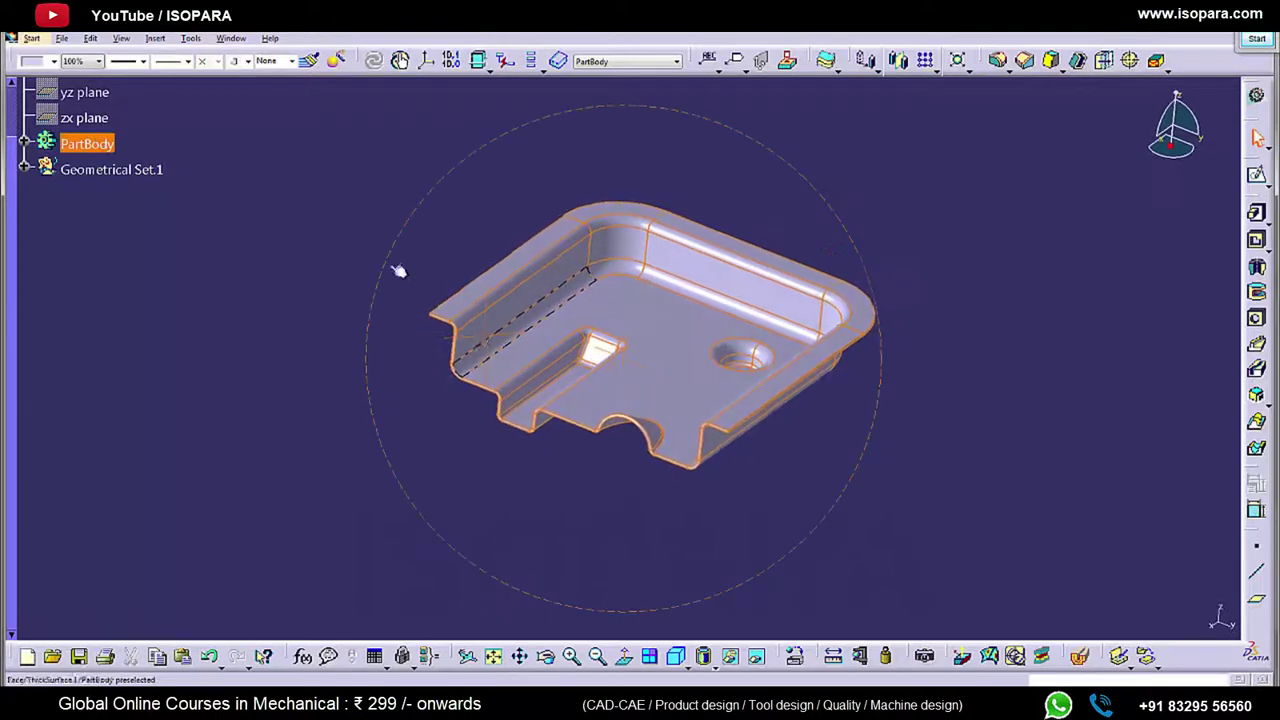
{"action": "left_click", "coordinate": [143, 61]}
{"action": "left_click", "coordinate": [139, 90]}
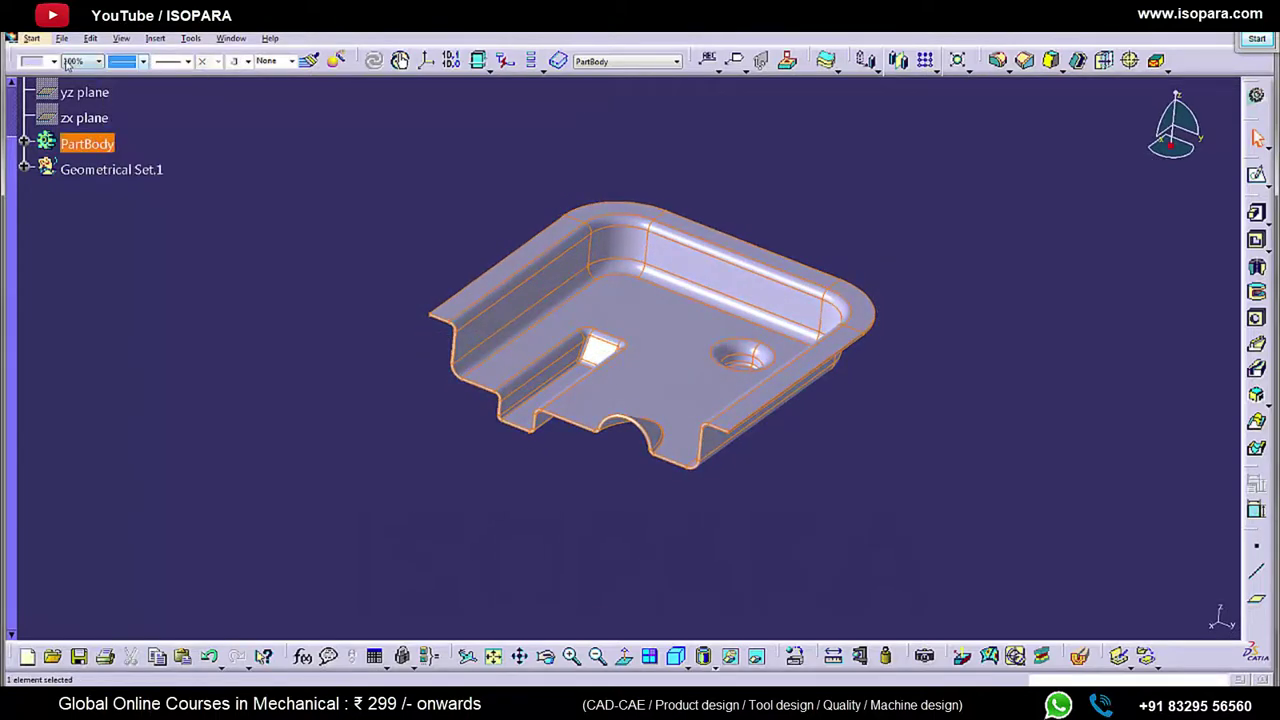
{"action": "left_click", "coordinate": [53, 61]}
{"action": "left_click", "coordinate": [35, 258]}
{"action": "left_click", "coordinate": [746, 445]}
{"action": "middle_click_drag", "start_coordinate": [746, 449], "coordinate": [692, 246]}
{"action": "left_click", "coordinate": [934, 164]}
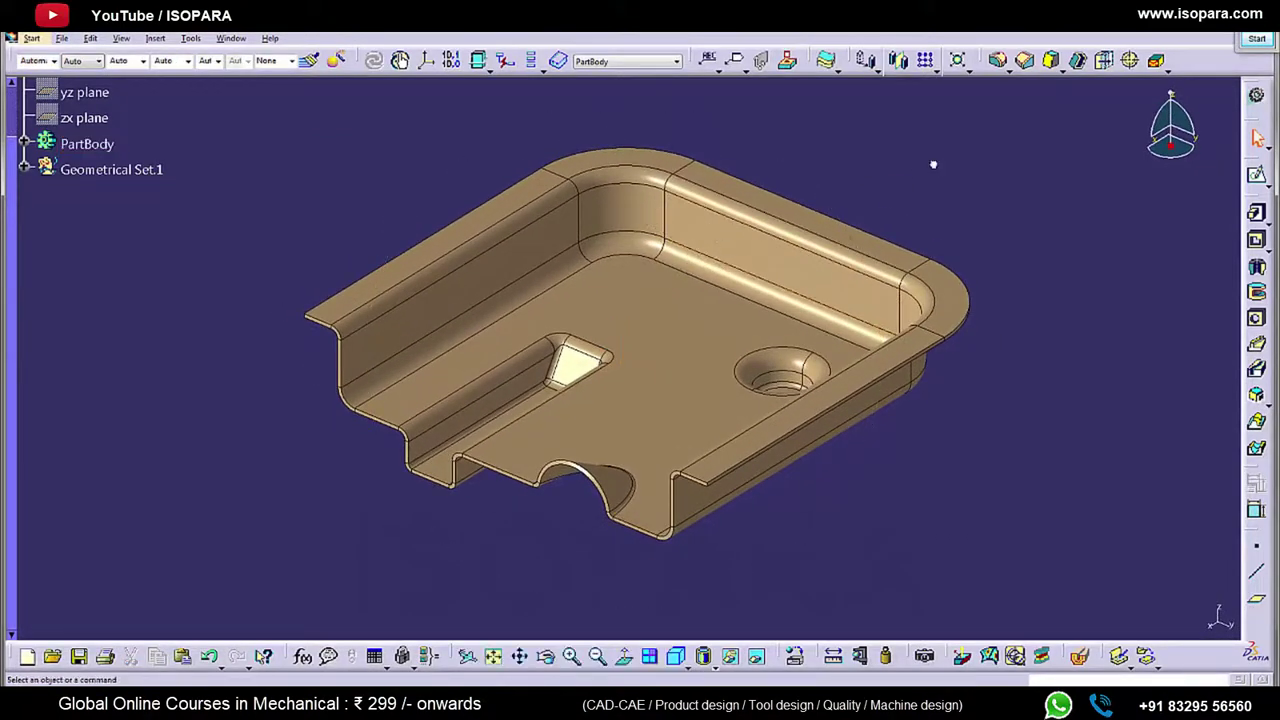